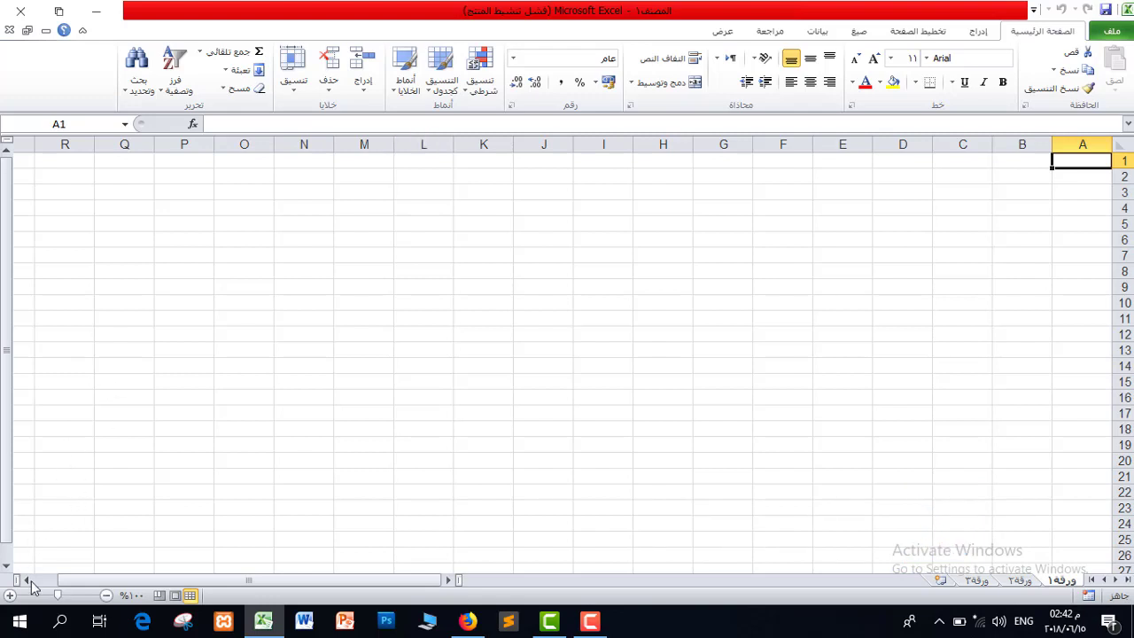
Enter the column header "الاسم" in cell B2
click(40, 595)
click(904, 246)
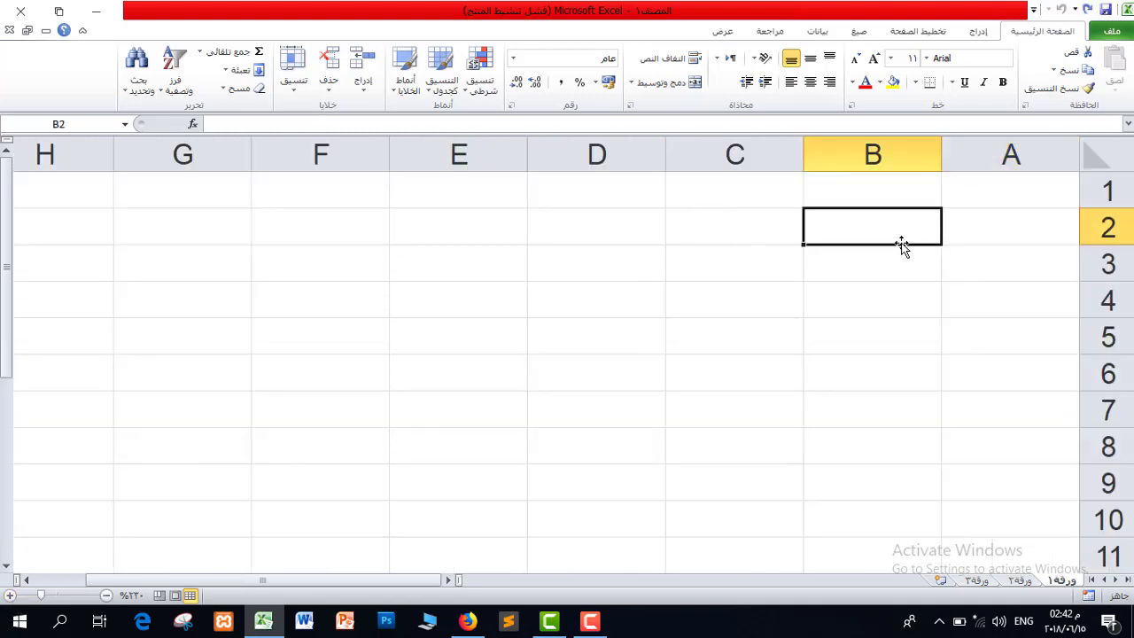
text(hgh)
key(BackSpace)
key(BackSpace)
key(BackSpace)
key(alt+shift)
text(الاسم)
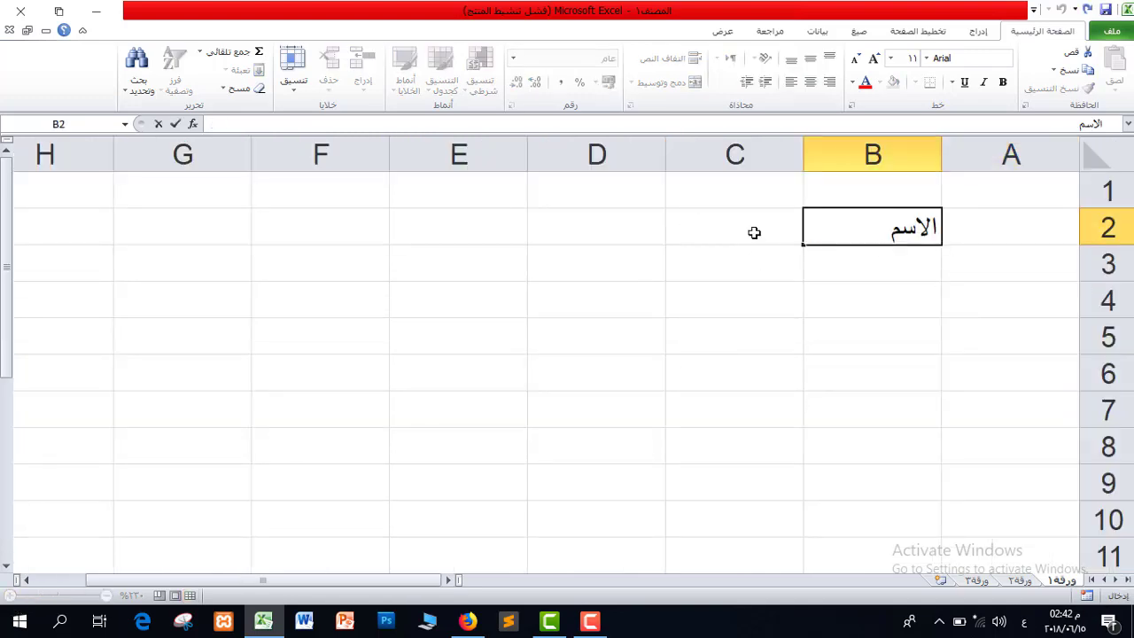
Add the headers "المواليد" in C2, "تاريخ اليوم" in D2 and "العمر" in E2
click(723, 232)
text(المواليد)
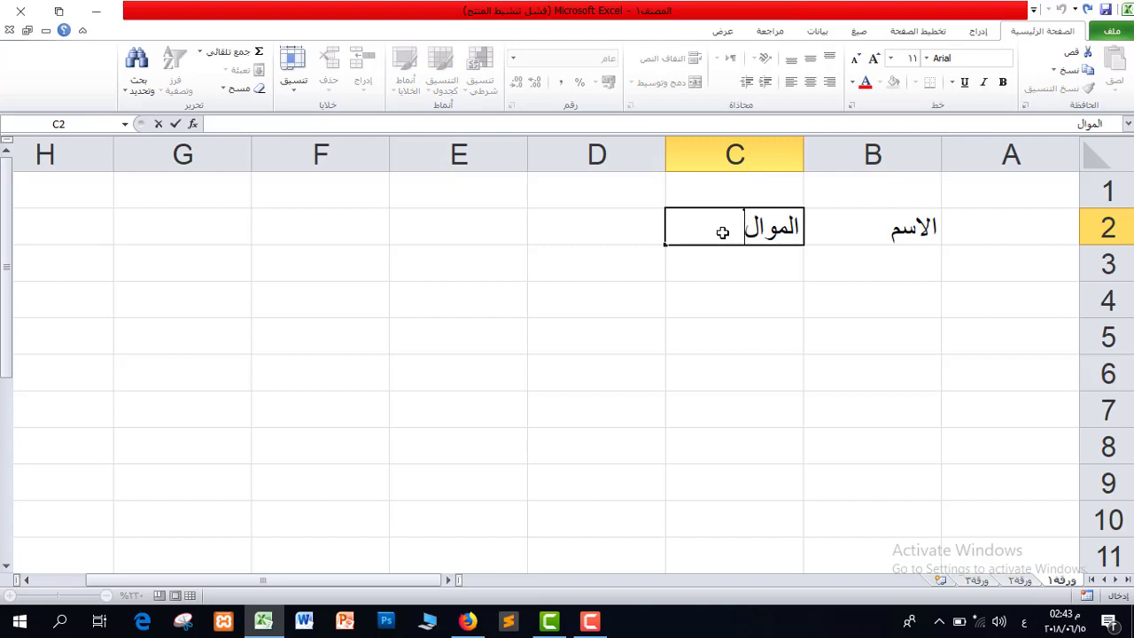
click(590, 217)
text(تاري)
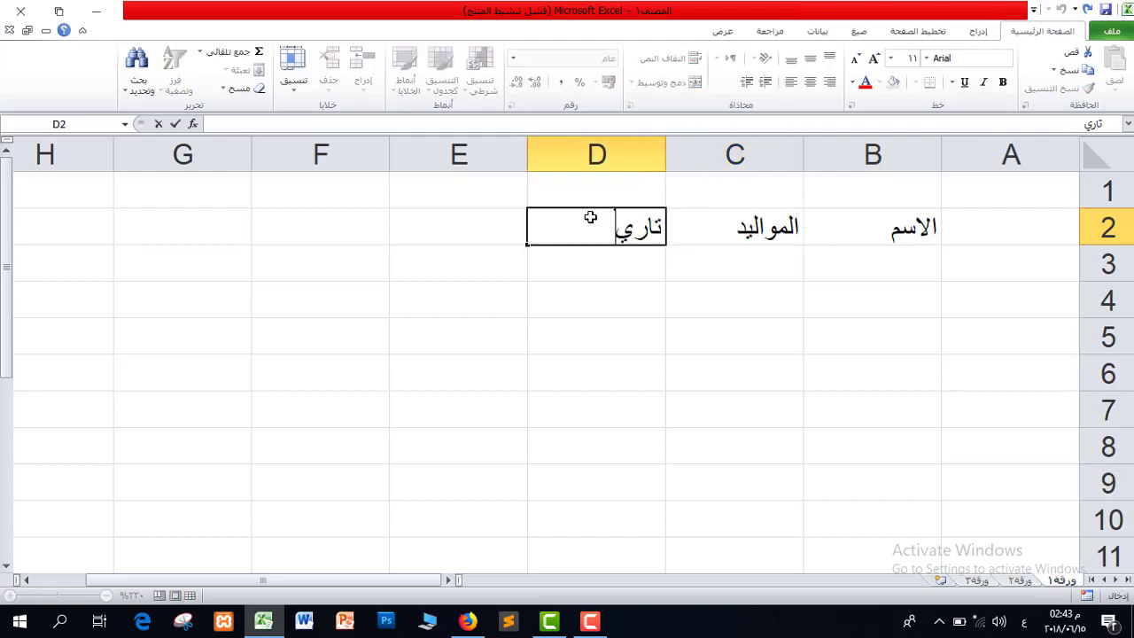
text(خ اليوم)
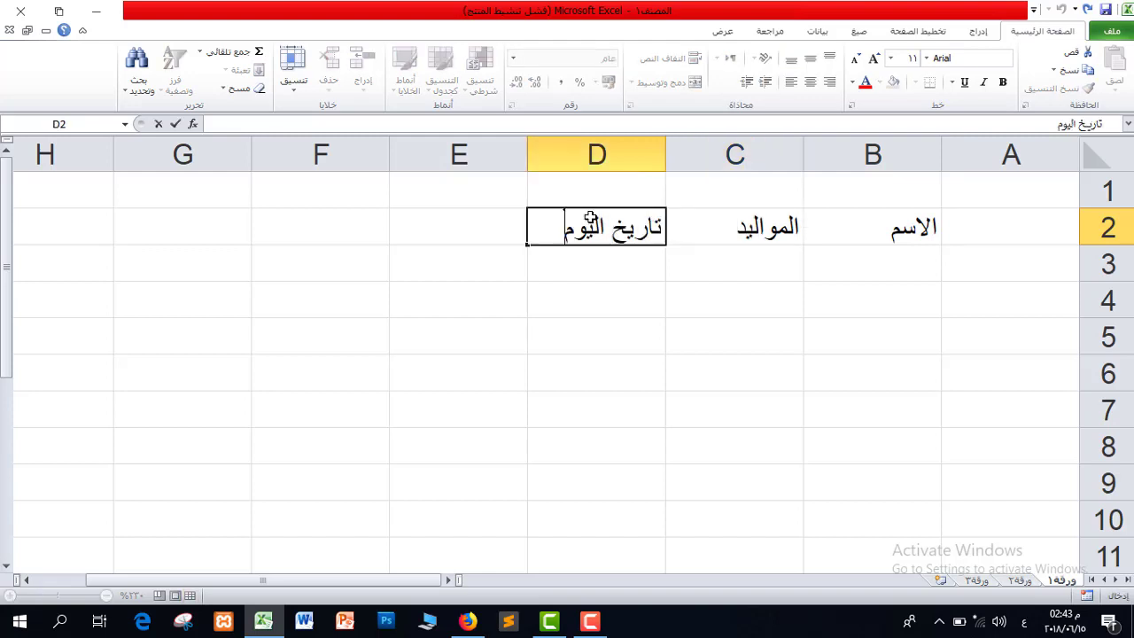
click(472, 237)
text(العمر)
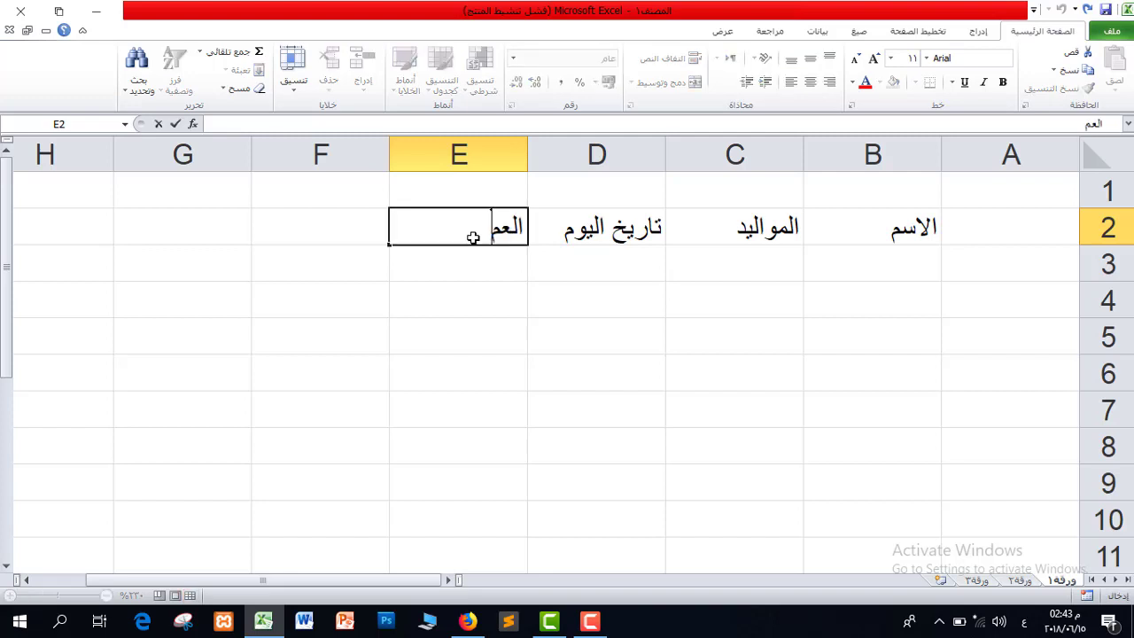
Fill in the first person's name in B3 and their full date of birth in C3
click(912, 260)
text(علي)
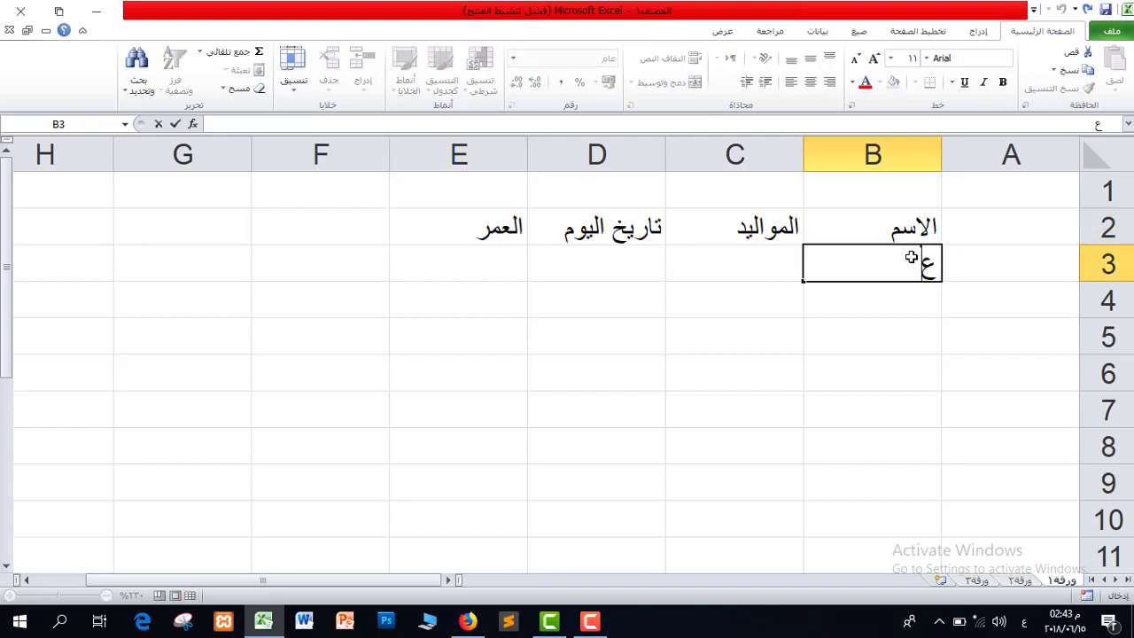
click(744, 266)
text(1)
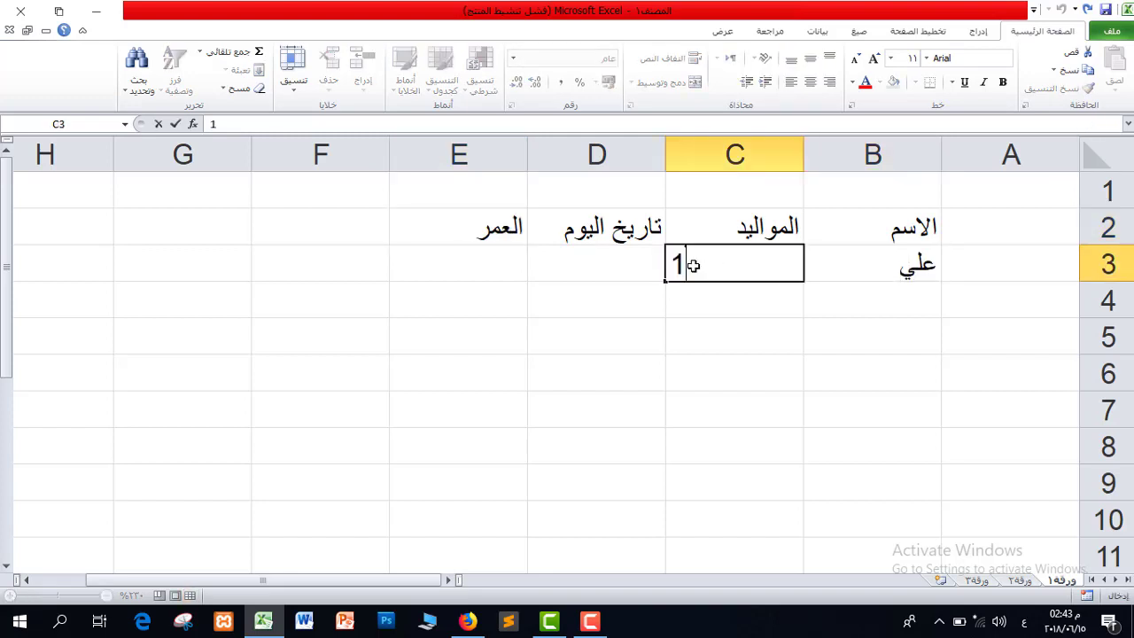
text(/1/1988)
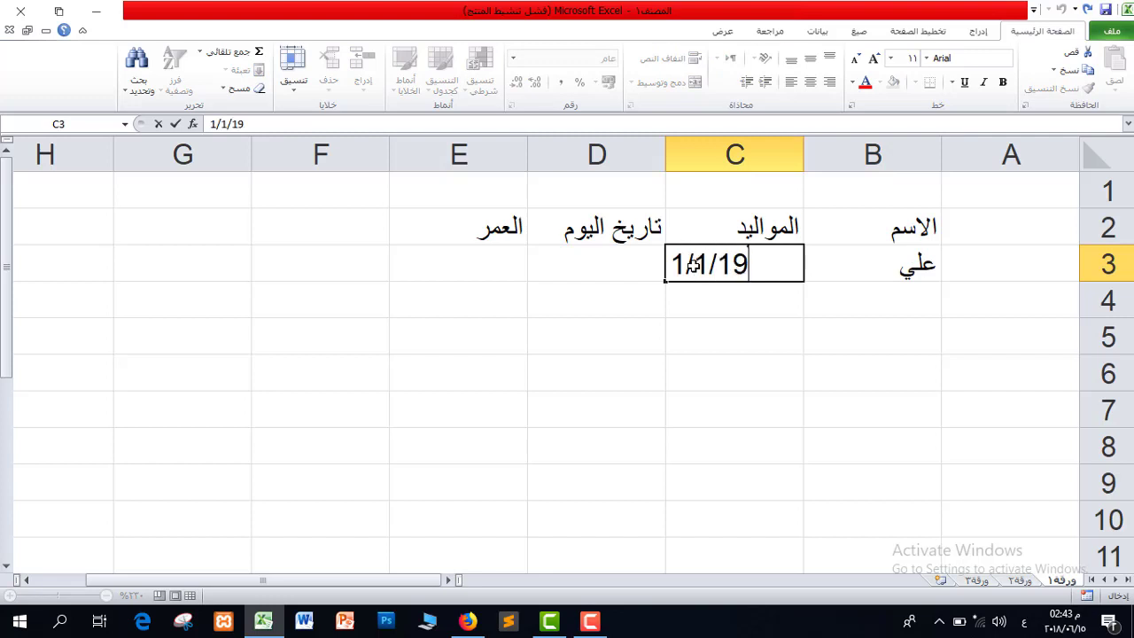
Insert the TODAY date function in cell D3 under the current-date header
click(619, 256)
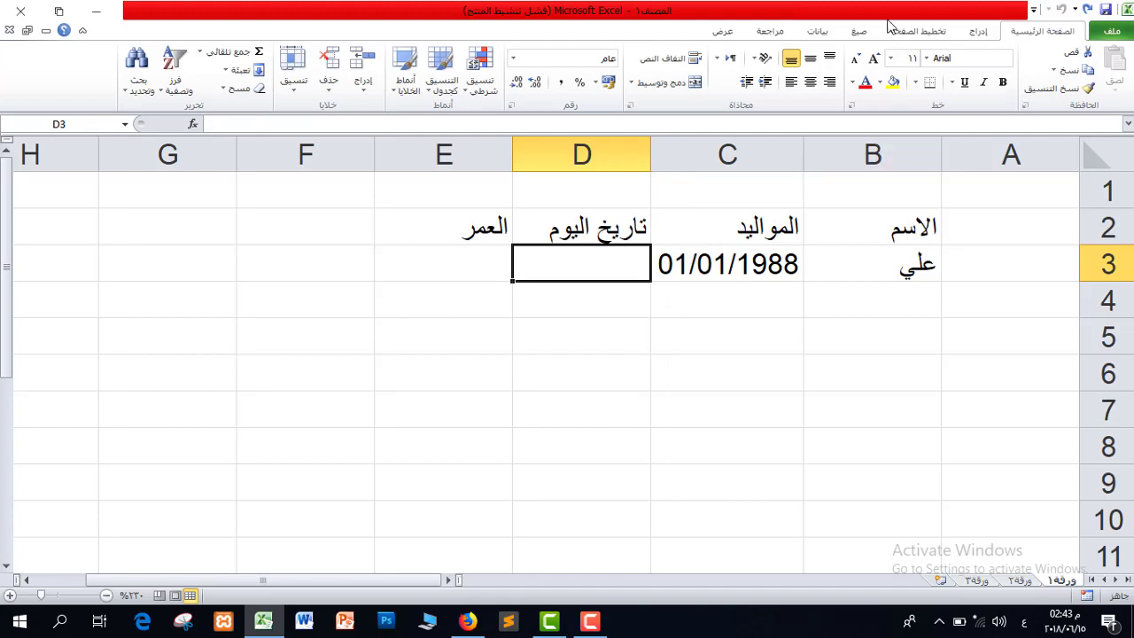
click(860, 32)
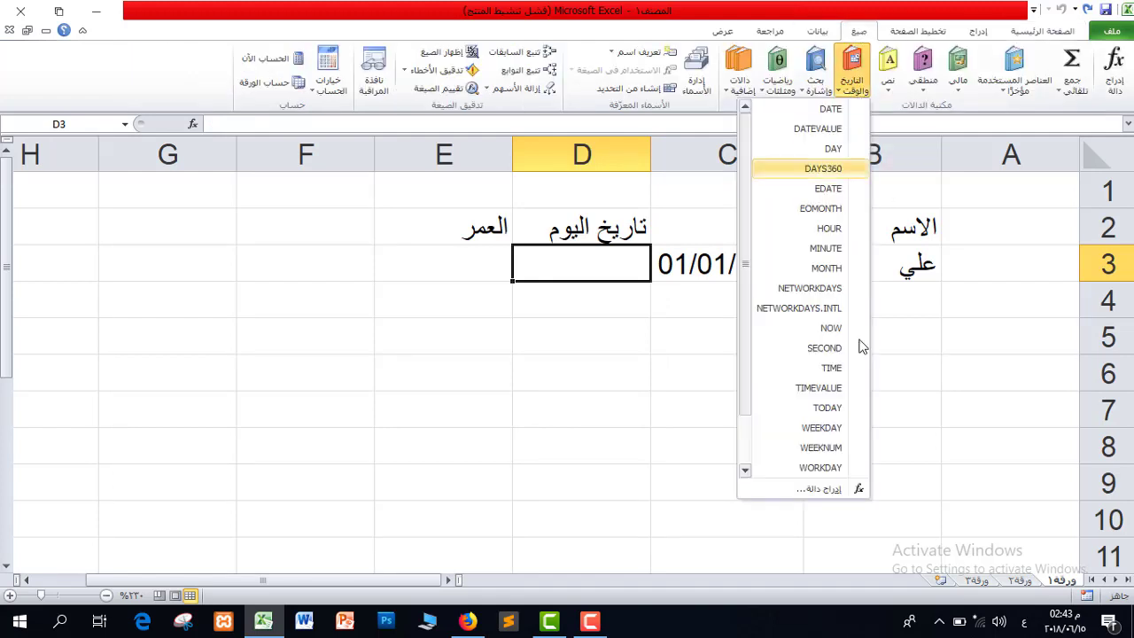
click(848, 85)
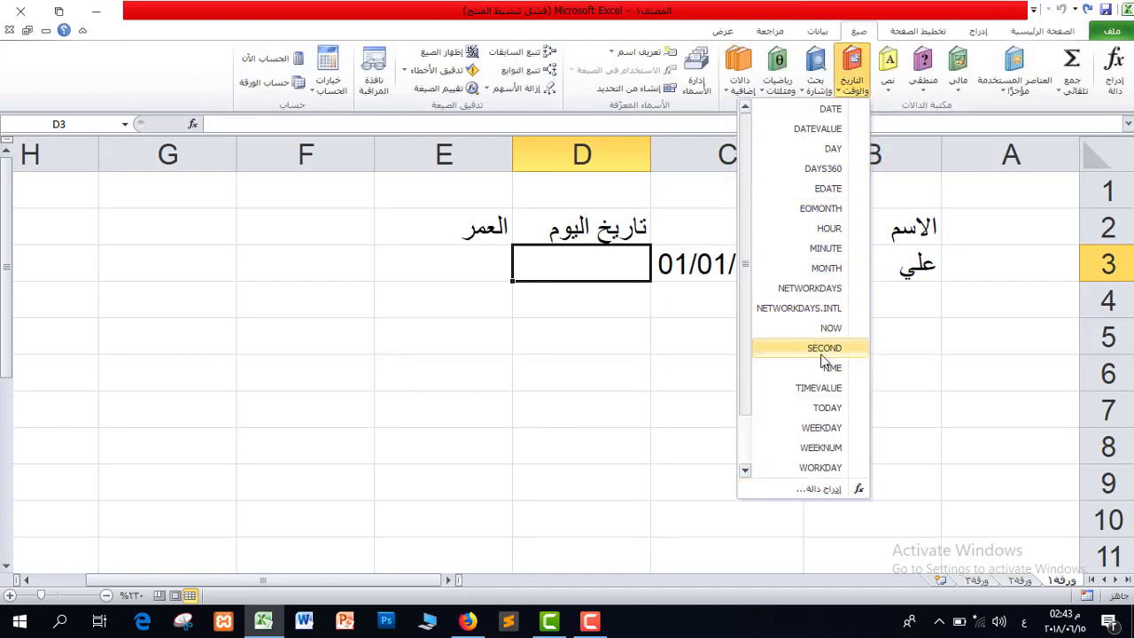
click(827, 408)
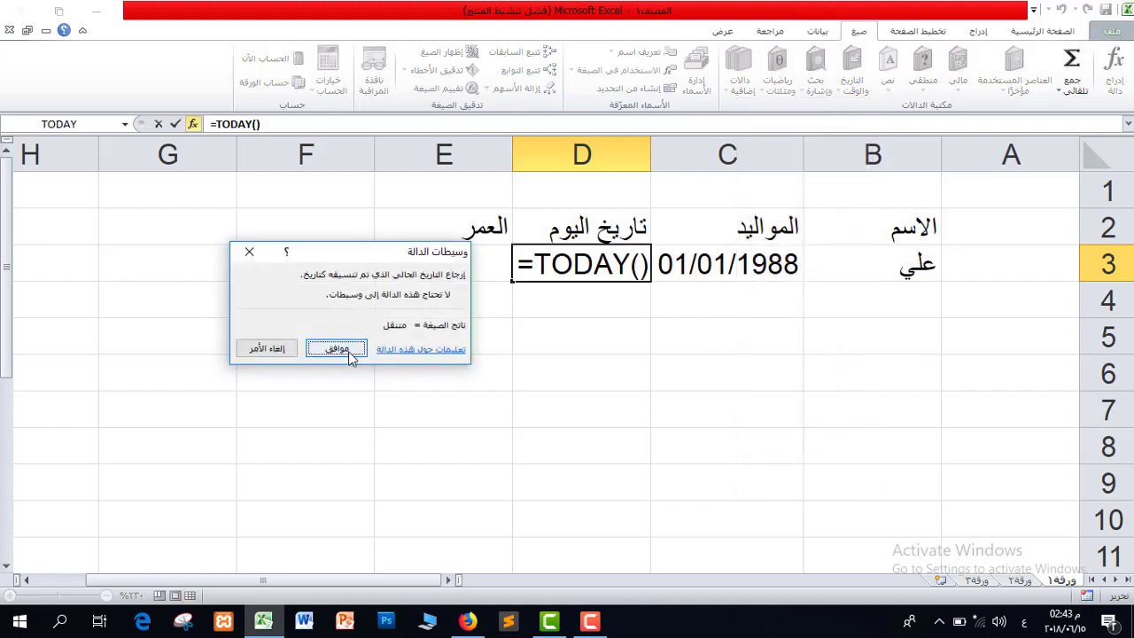
click(341, 350)
Fill in the second person's name in B4 and their full date of birth in C4
click(895, 296)
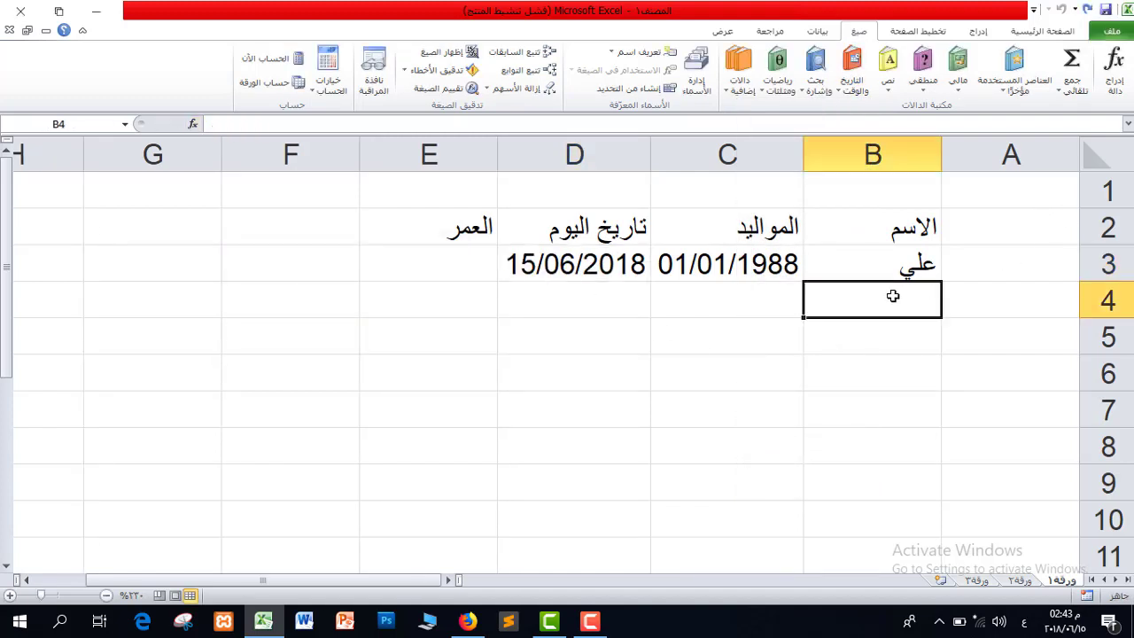
text(محمد)
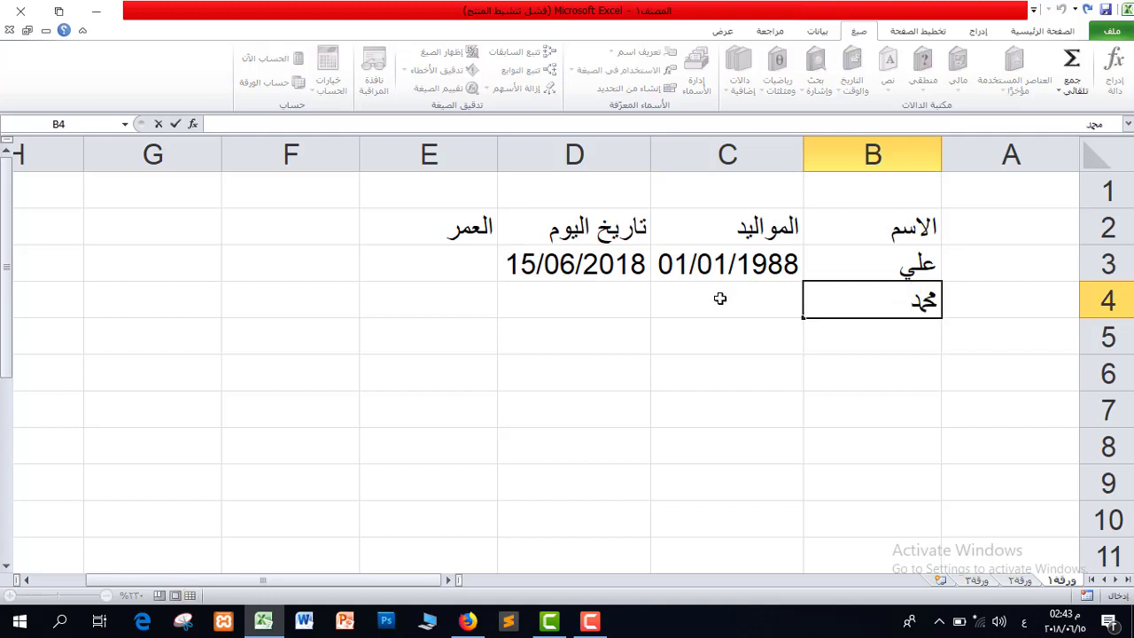
click(720, 299)
text(1)
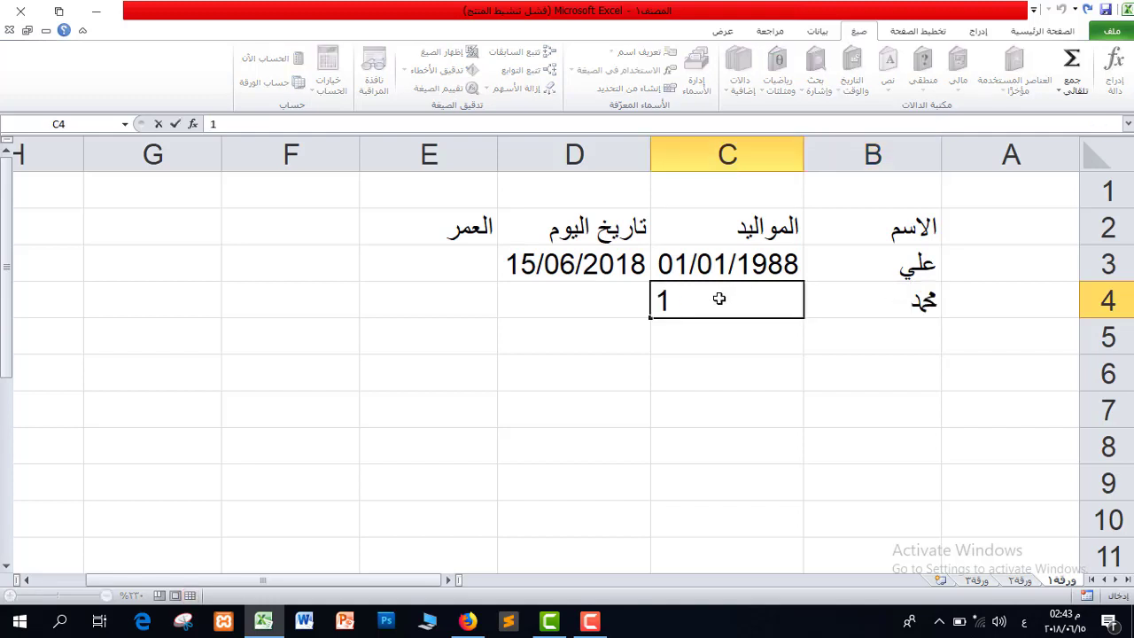
text(/01/1990)
Insert the TODAY function in cell D4 for the second person
click(580, 293)
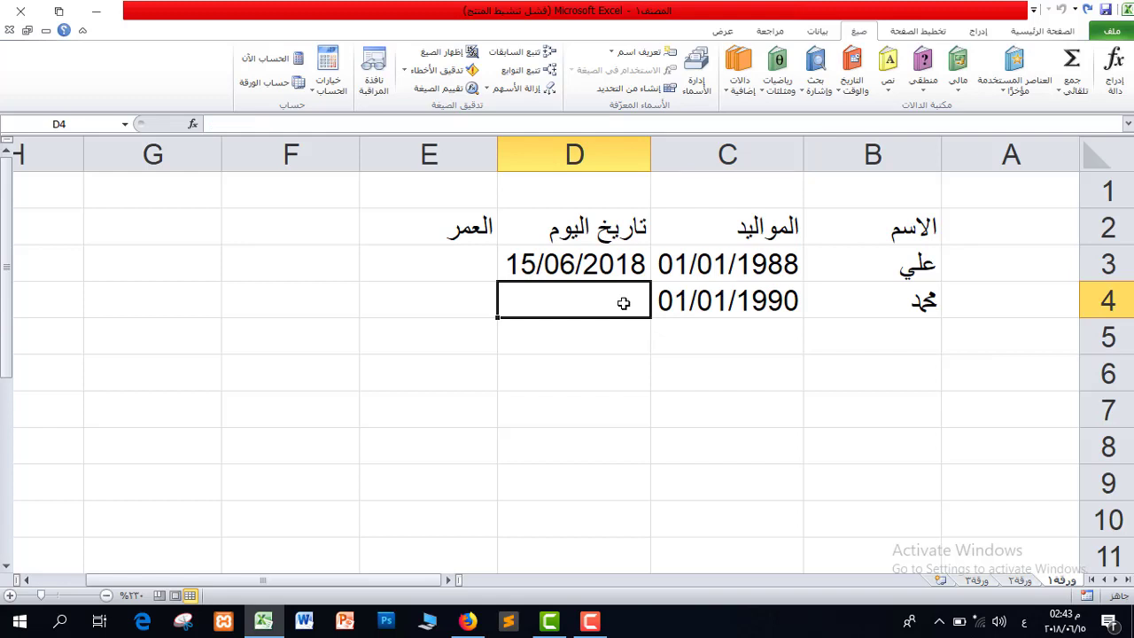
click(1016, 92)
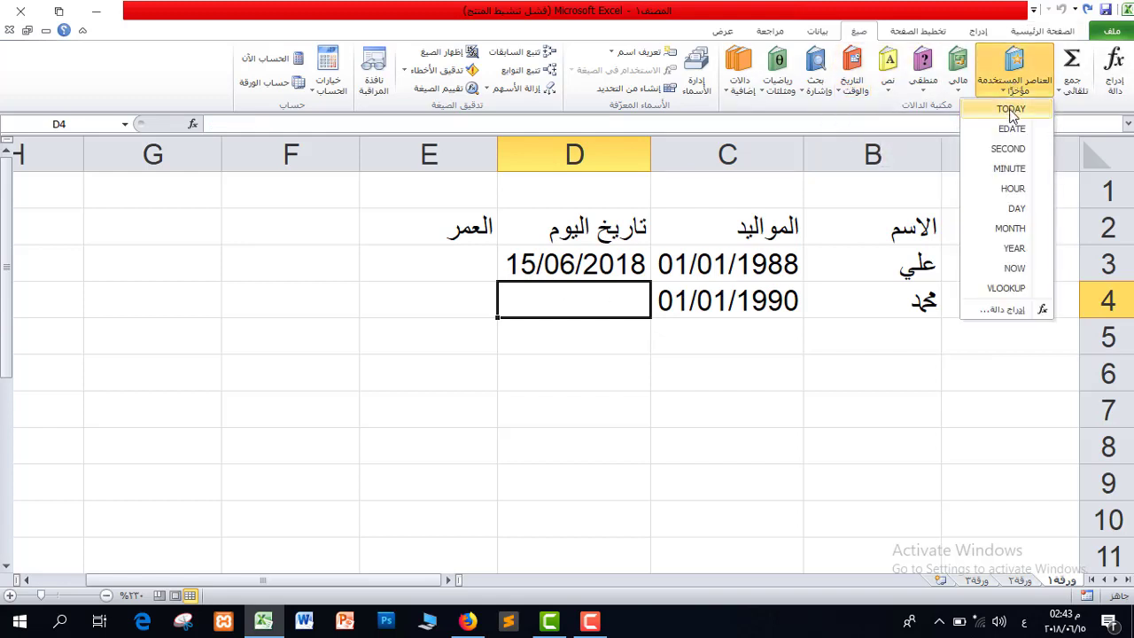
click(1012, 109)
click(365, 349)
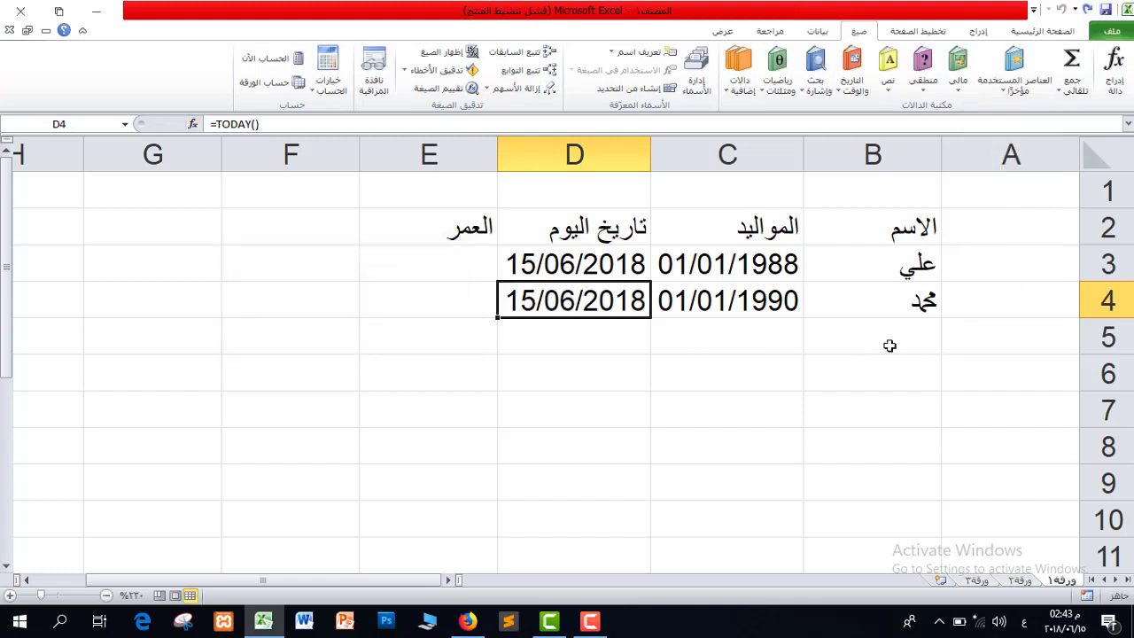
Fill in the third person's name in B5 and their full date of birth in C5
click(932, 330)
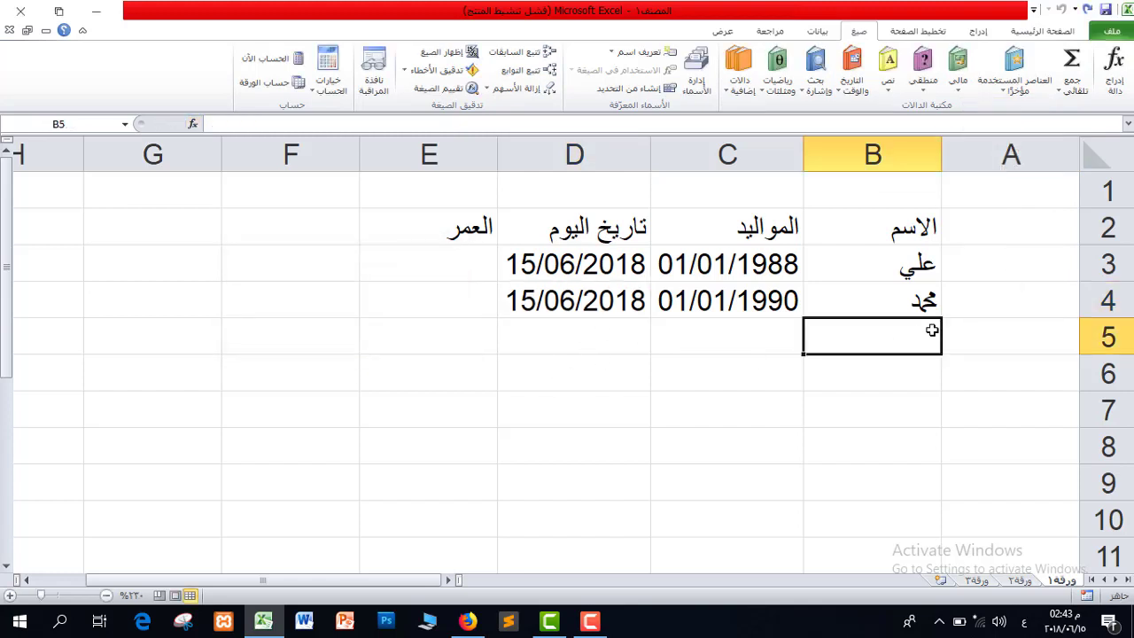
text(كرار)
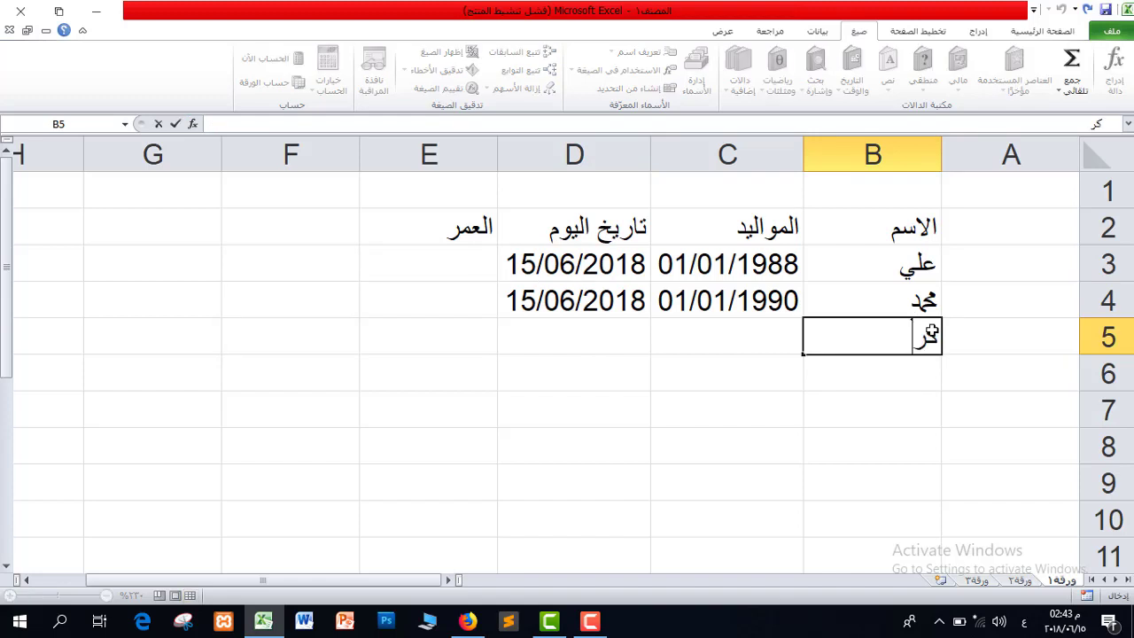
click(737, 342)
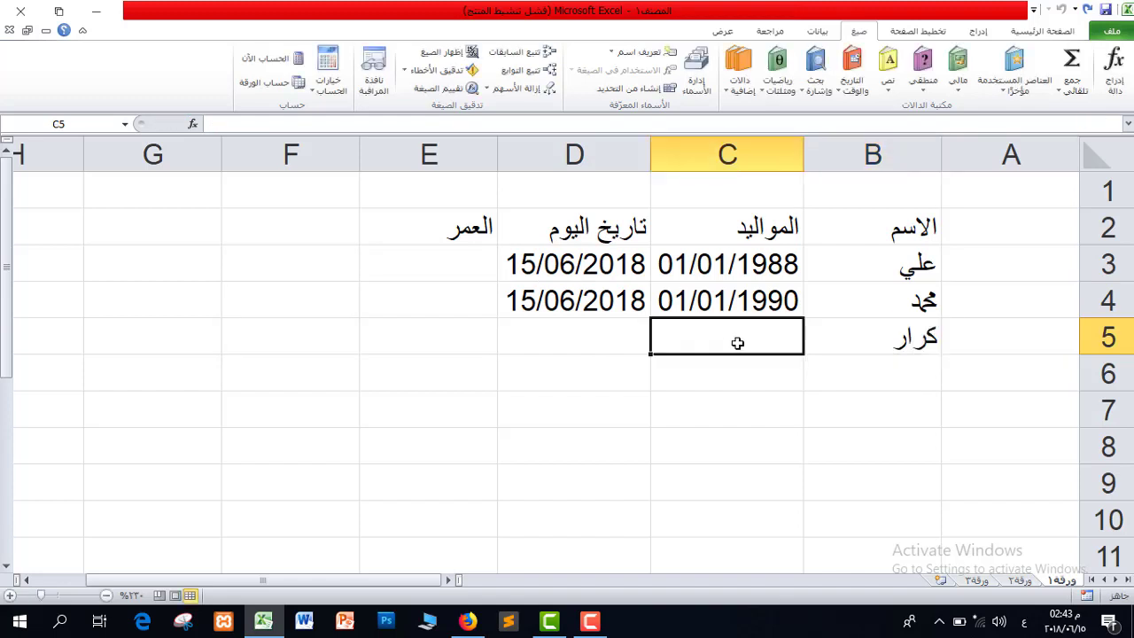
text(22/05/19)
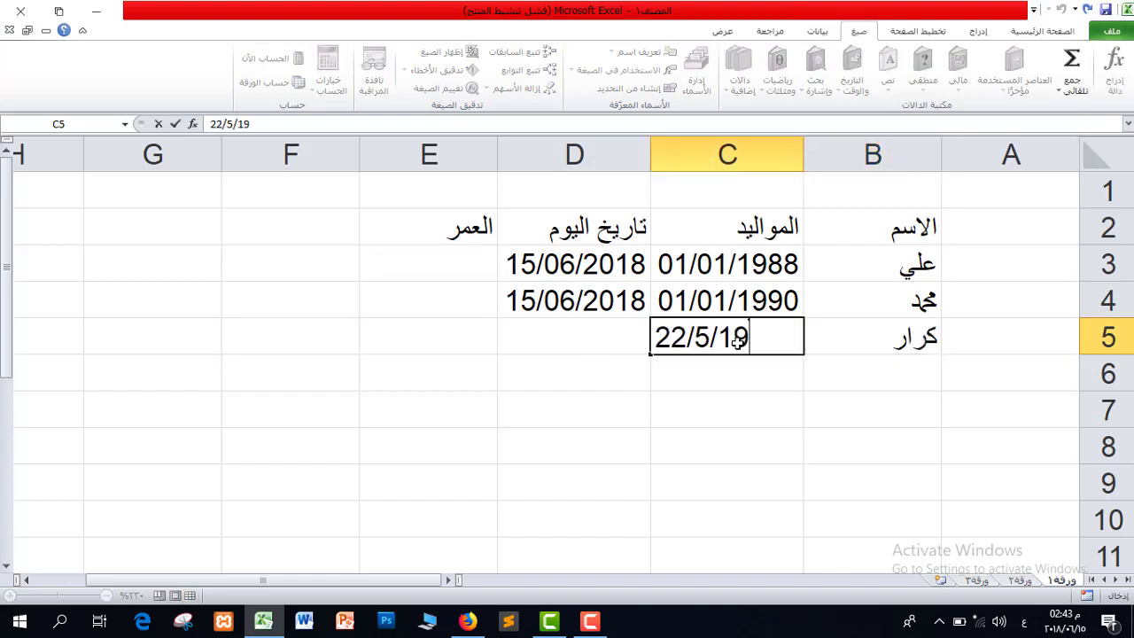
text(95)
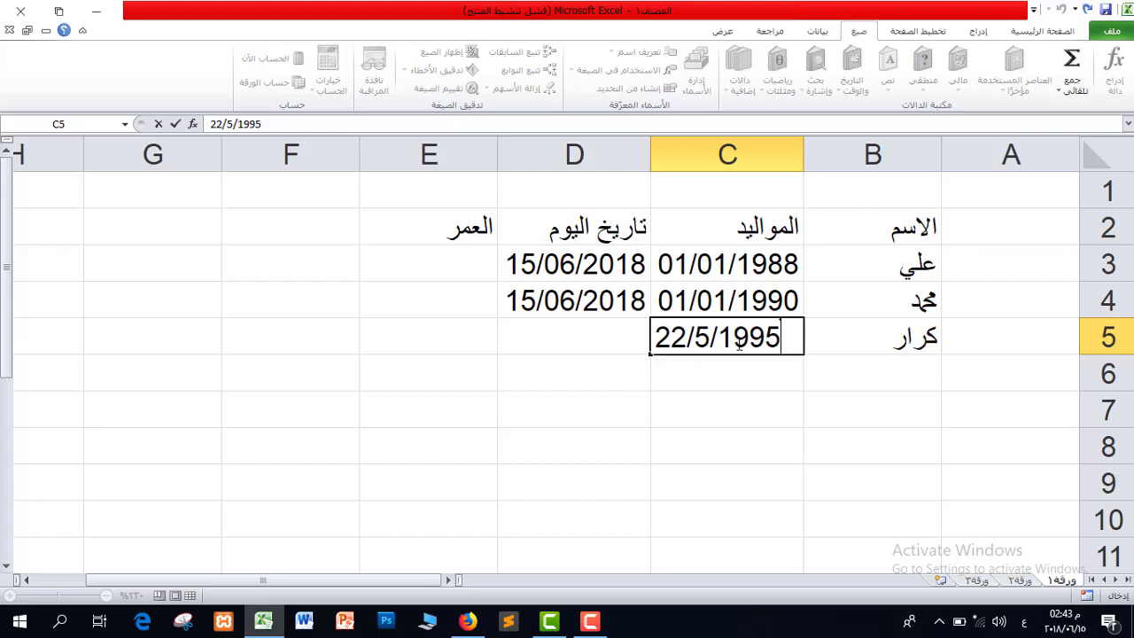
Fill the TODAY formula from D4 down into D5
click(571, 358)
click(603, 331)
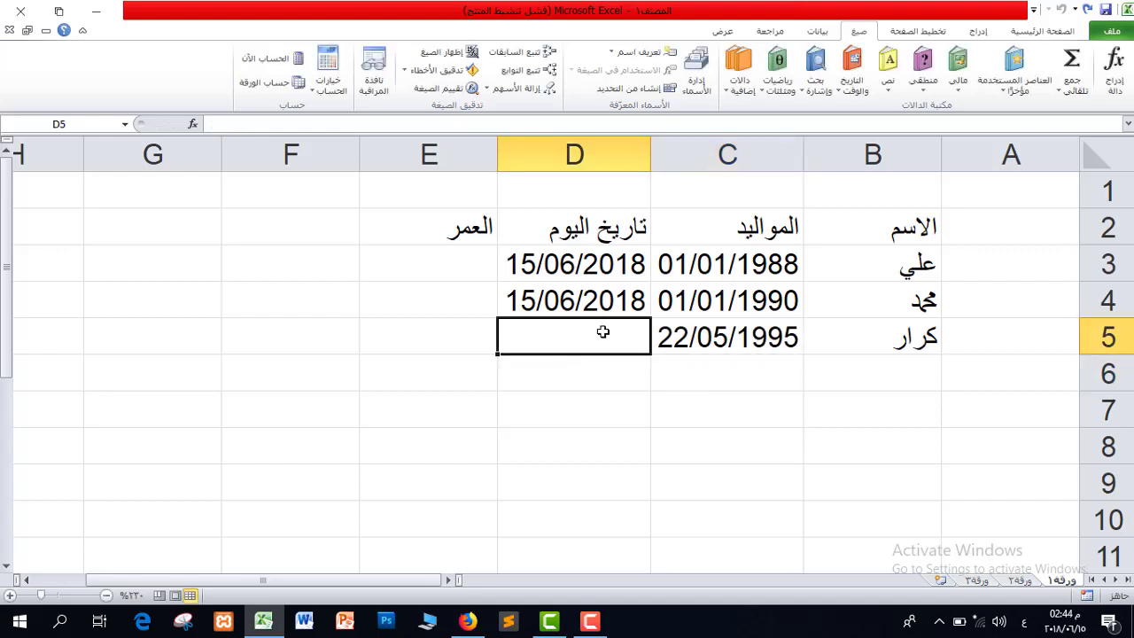
click(1011, 88)
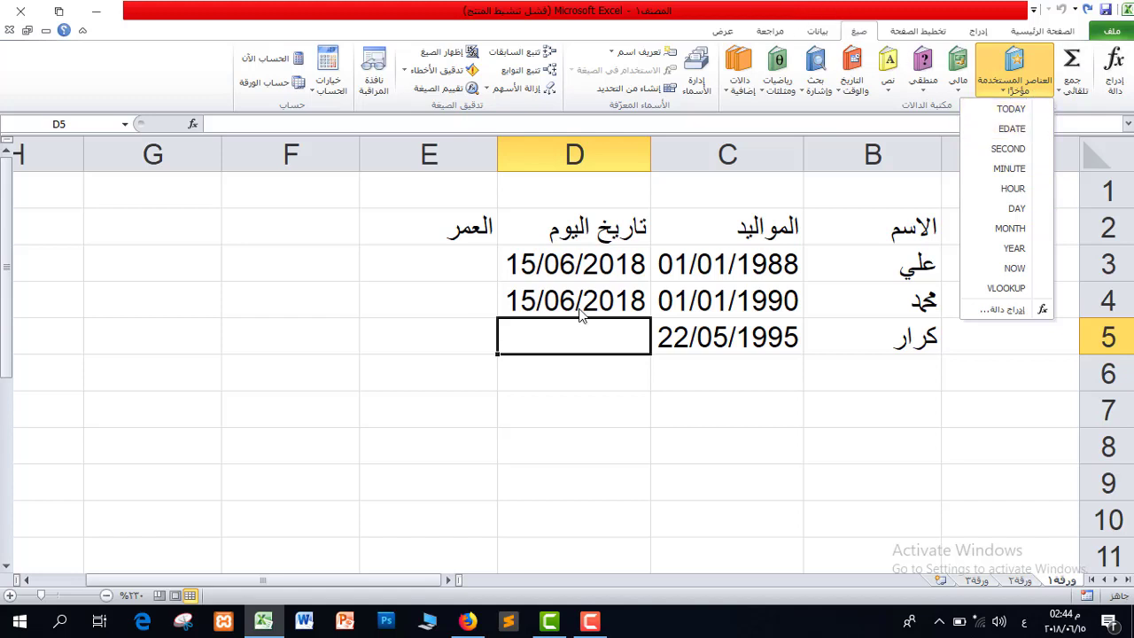
click(507, 301)
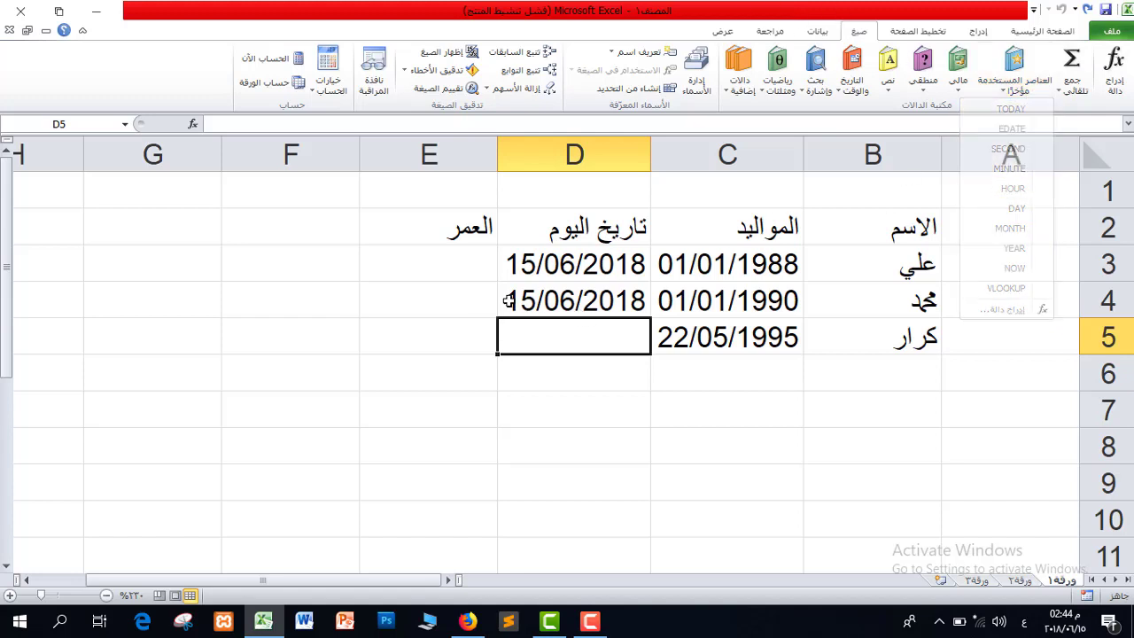
click(508, 301)
drag(501, 318, 499, 342)
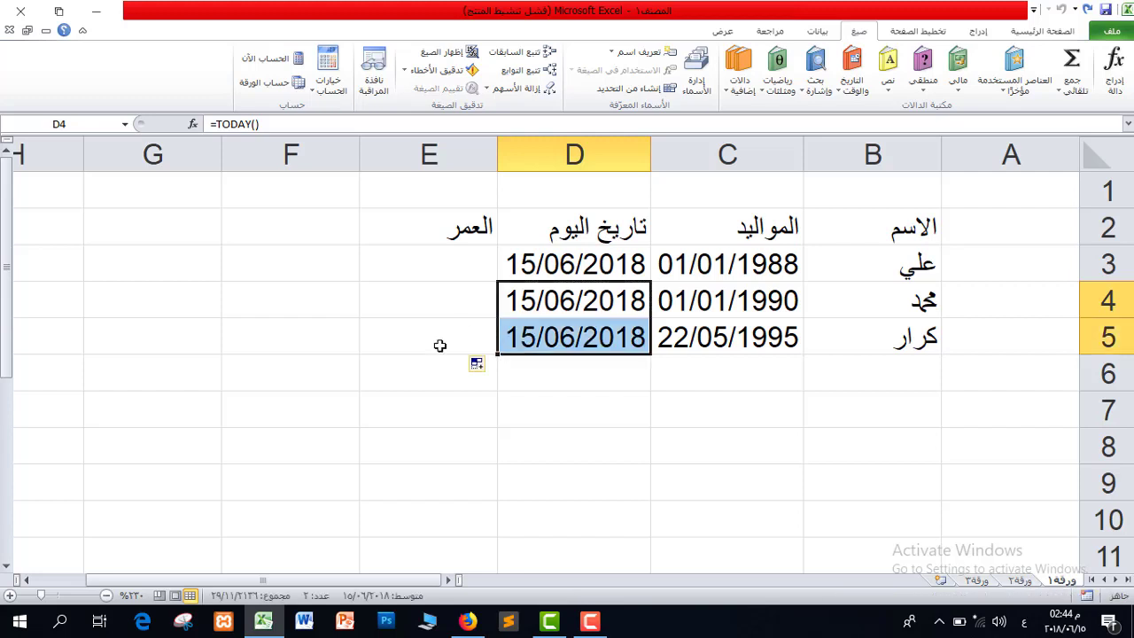
Select the first age cell E3, switch to the blank Word document, and set left-to-right text at font size 28
click(436, 276)
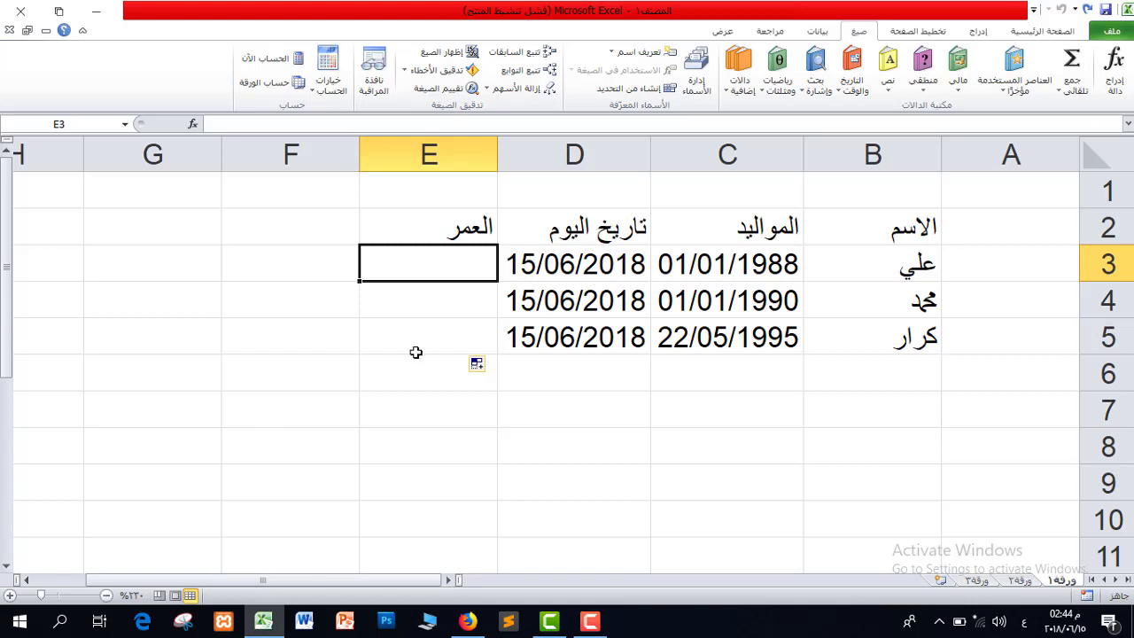
click(305, 622)
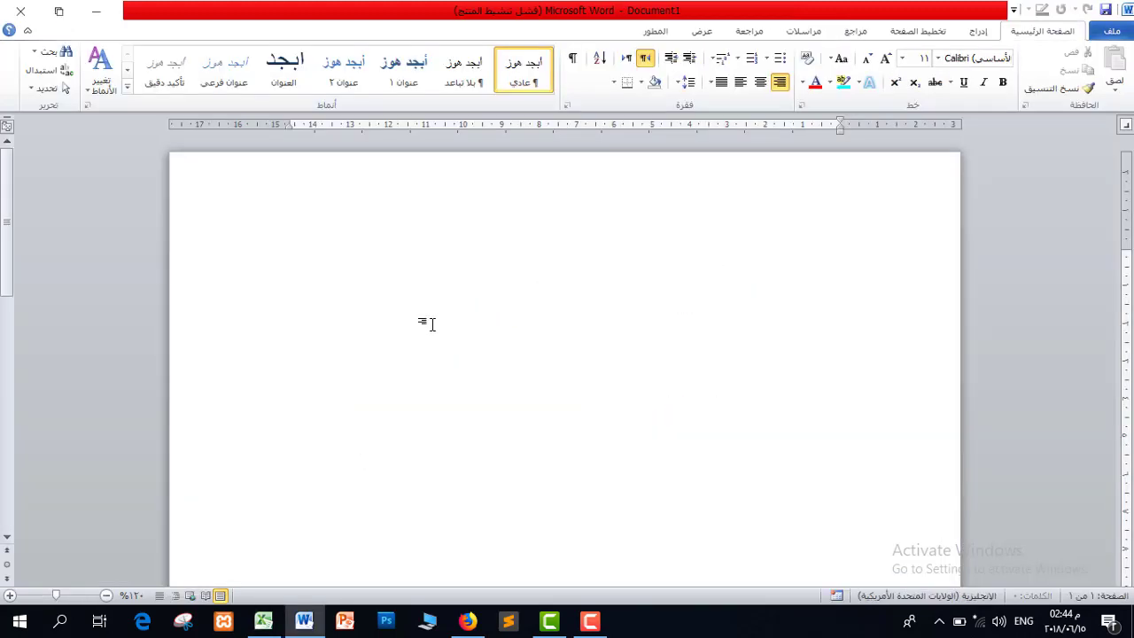
click(626, 57)
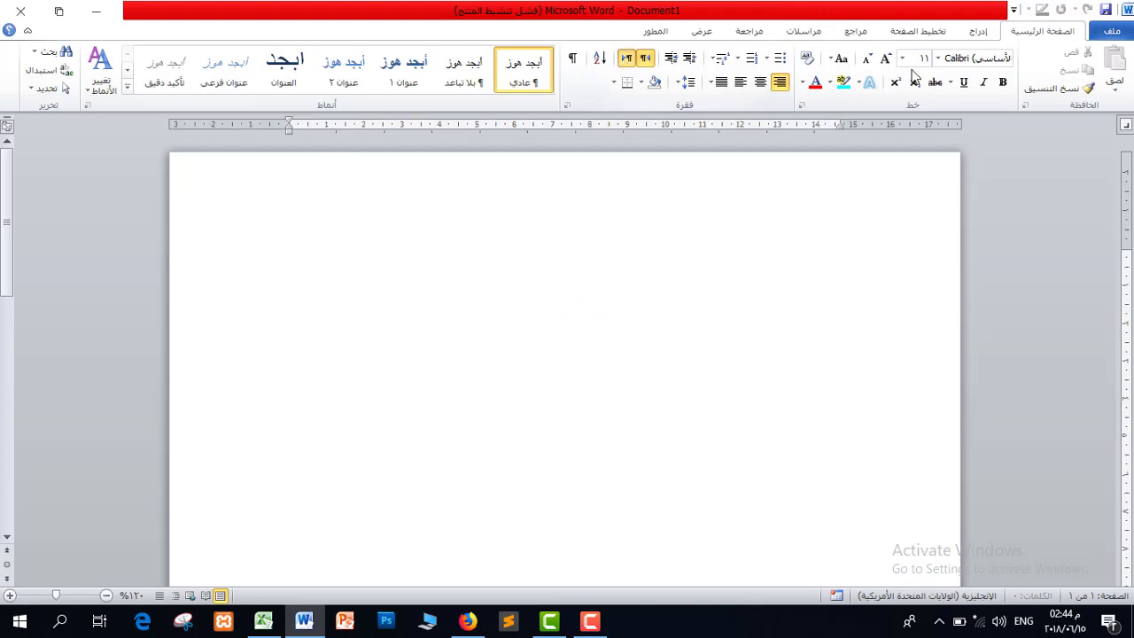
click(886, 58)
click(886, 59)
click(886, 59)
click(886, 58)
click(886, 59)
click(886, 59)
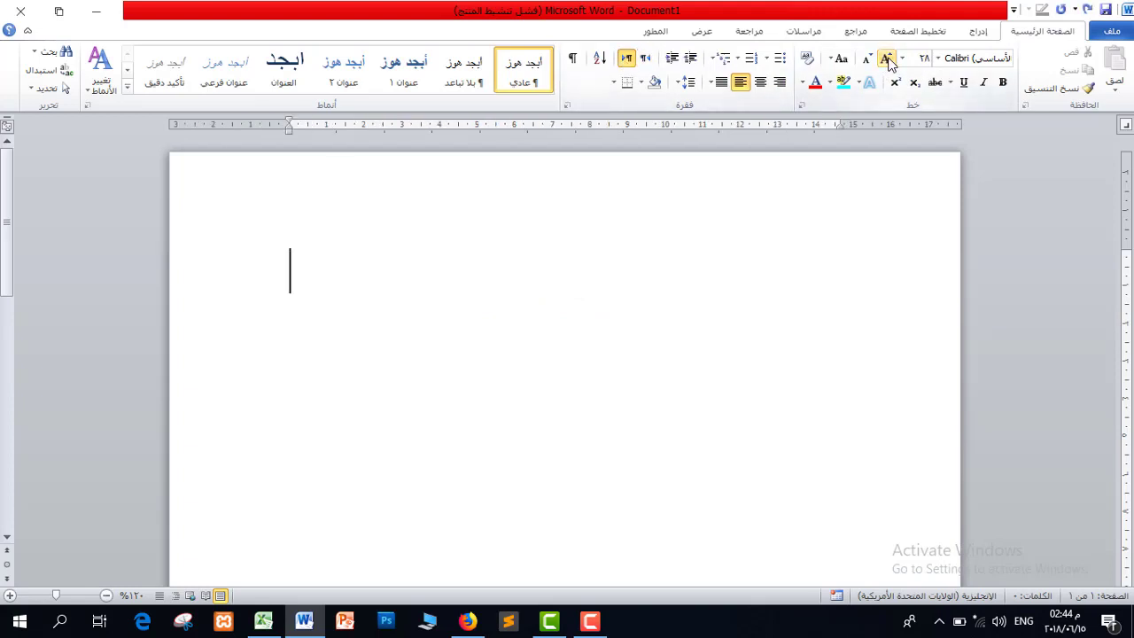
Begin the explanatory formula in the blank document with "=year(" and switch the input language to Arabic
text(=yea)
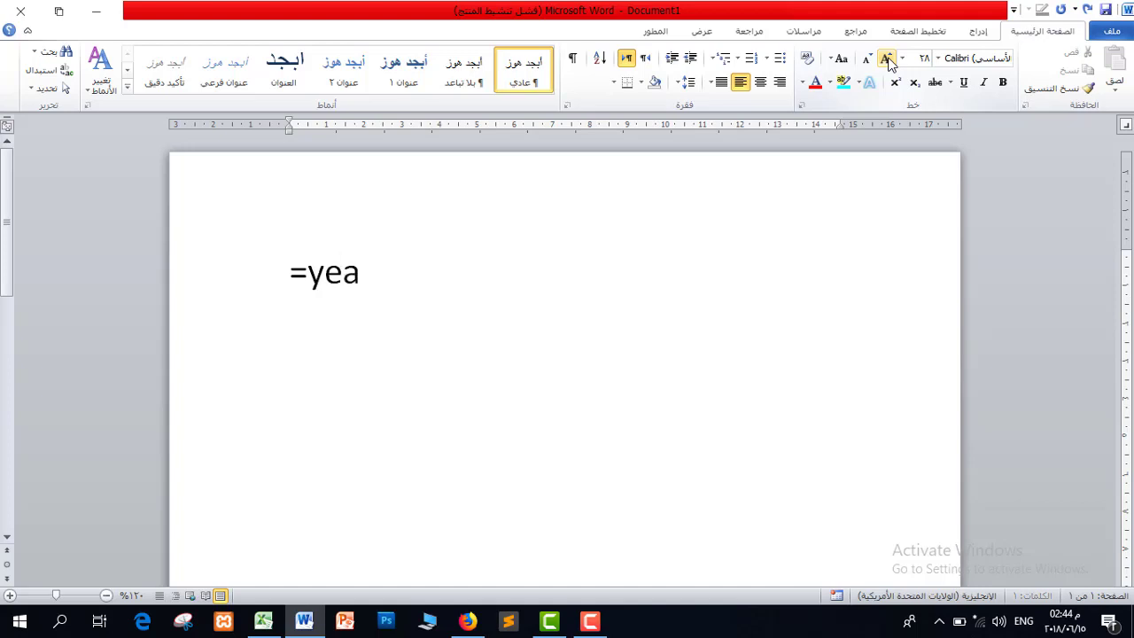
text(r(hg)
key(BackSpace)
key(BackSpace)
key(alt+shift)
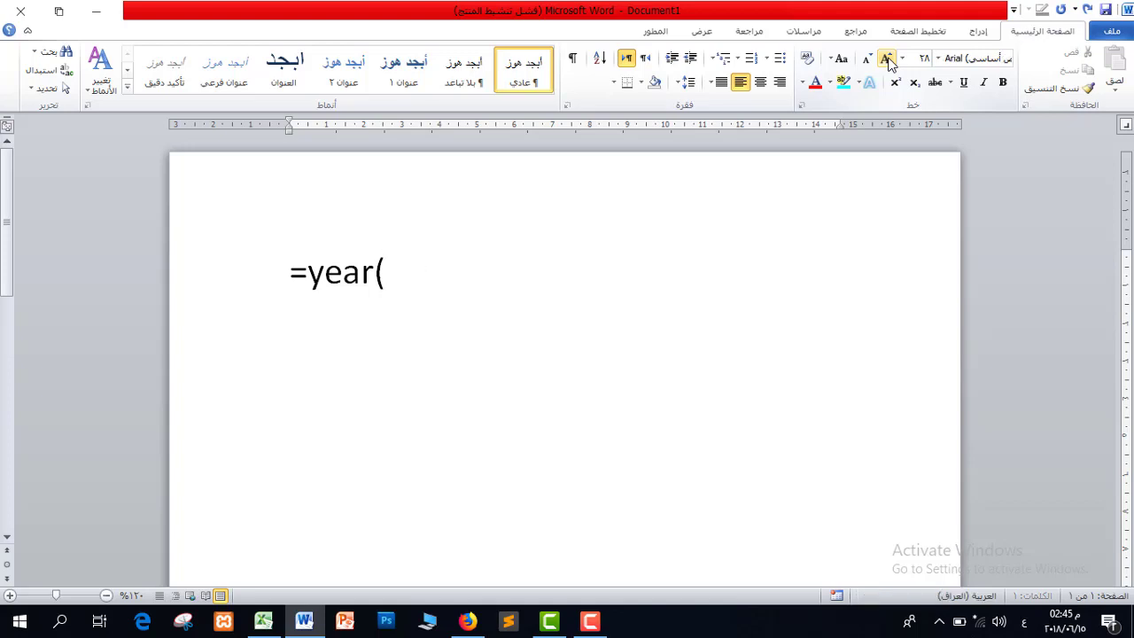
text(التاريخ ال)
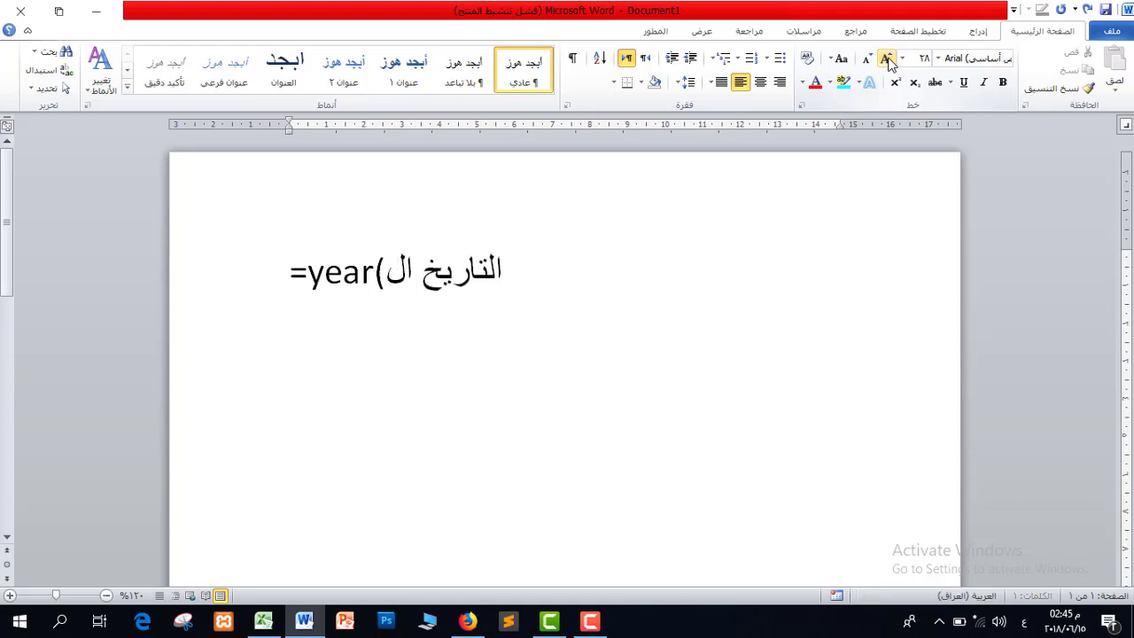
text(احدث)
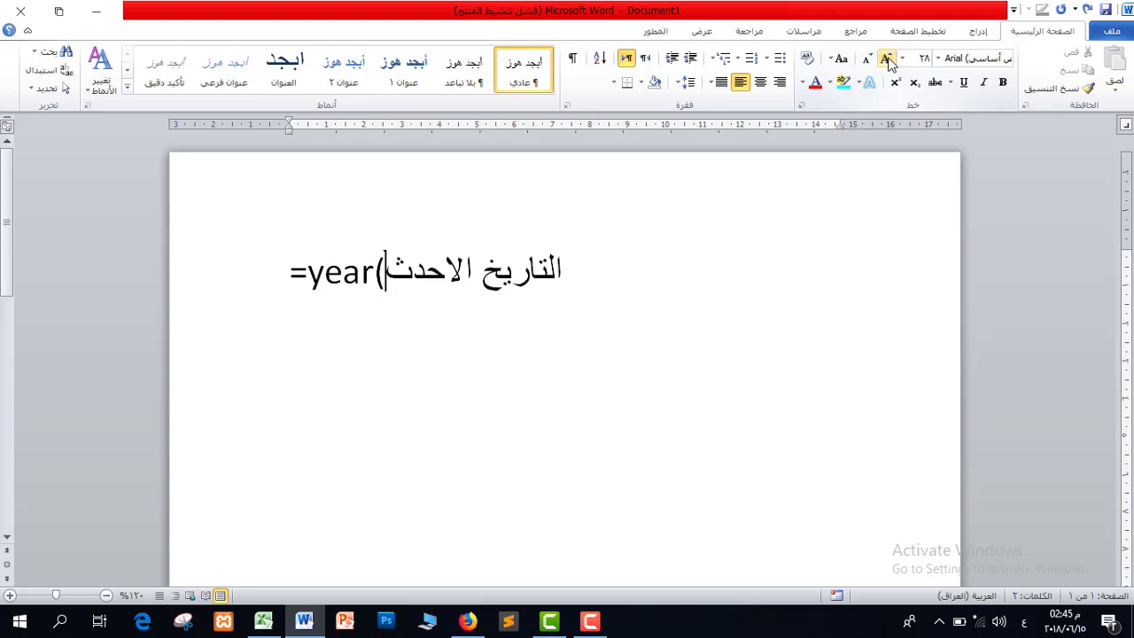
key(BackSpace)
key(BackSpace)
key(BackSpace)
key(BackSpace)
key(BackSpace)
key(BackSpace)
key(BackSpace)
key(BackSpace)
key(BackSpace)
key(BackSpace)
key(BackSpace)
key(BackSpace)
key(BackSpace)
key(BackSpace)
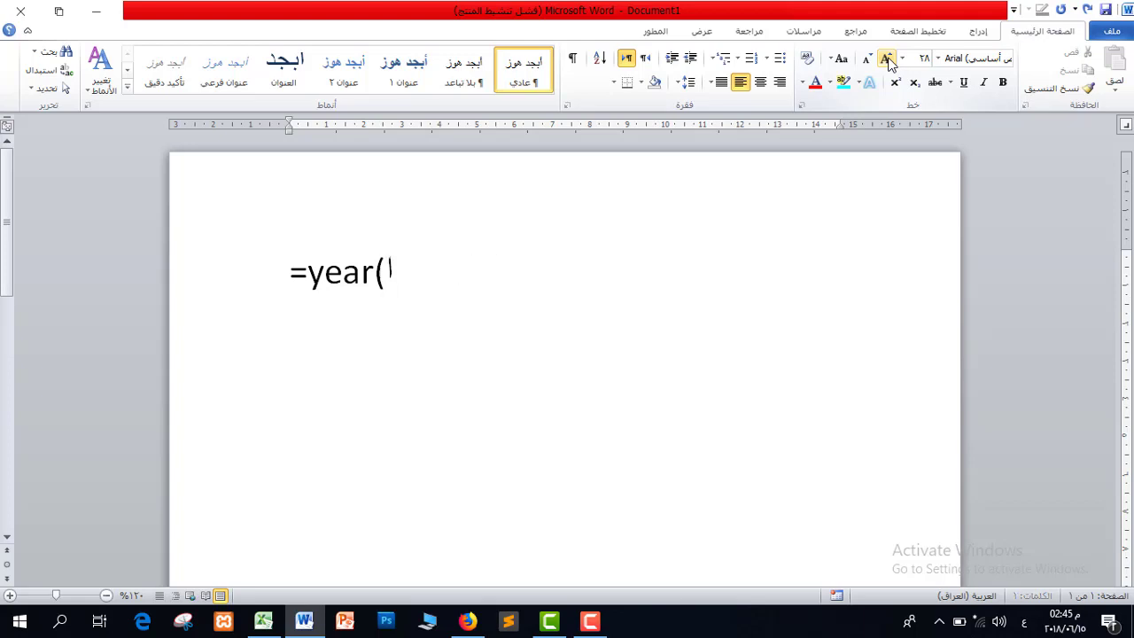
Complete the first year function with "تاريخ اليوم" as its argument and a closing parenthesis in English input
text(تاريخ الي)
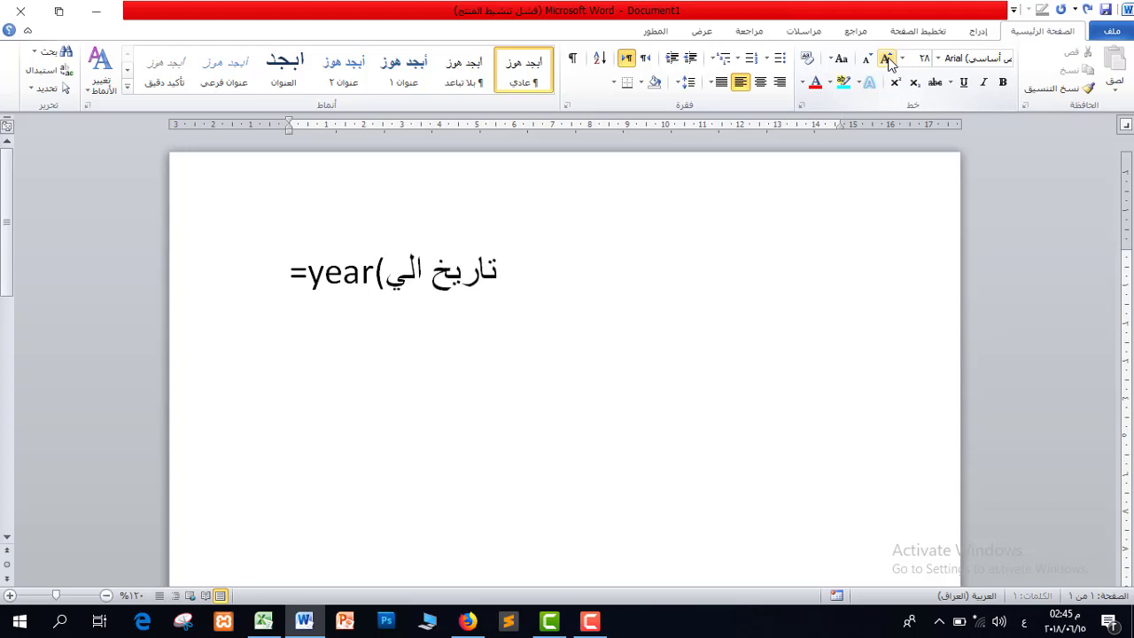
text(وم))
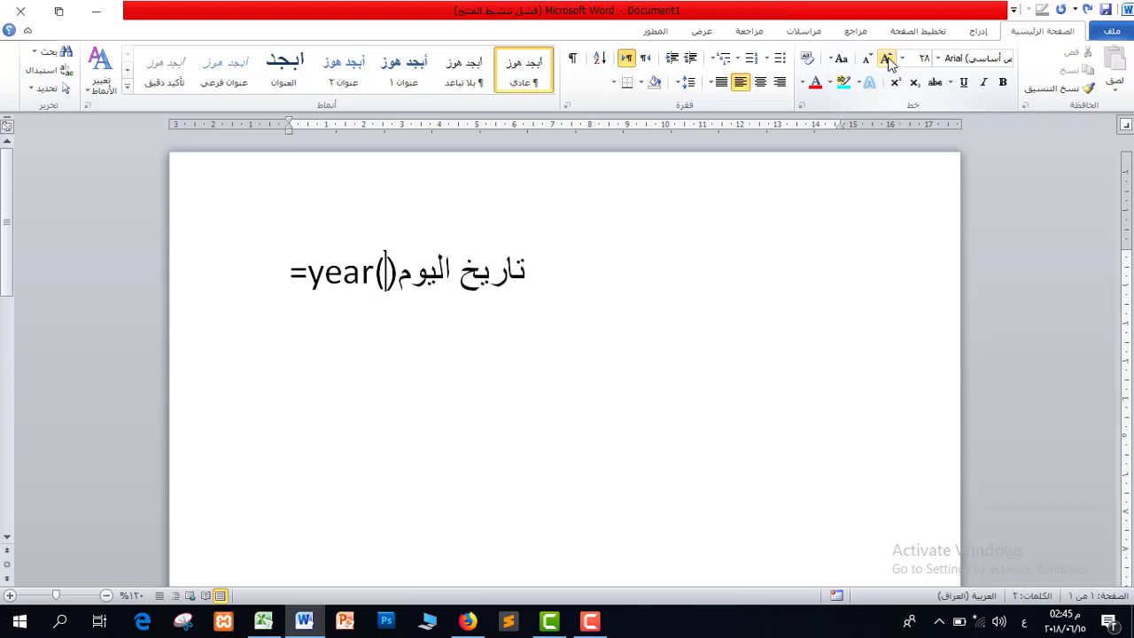
key(BackSpace)
key(alt+shift)
text())
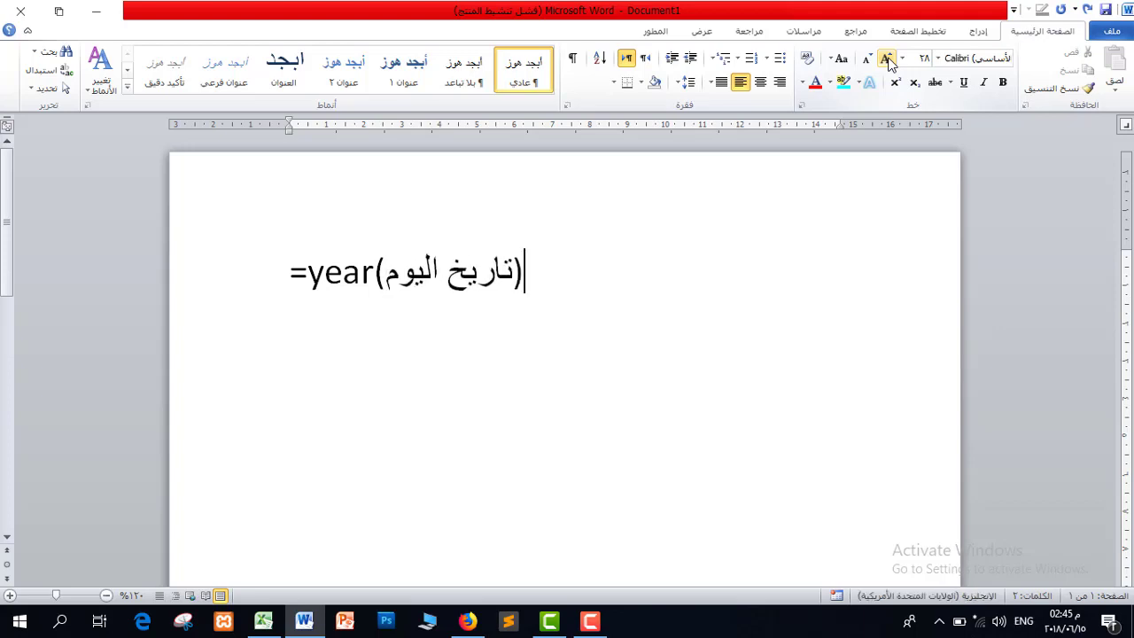
Append "- year(" after the first year function and switch the input language back to Arabic
text( -)
key(BackSpace)
key(BackSpace)
text(- year()
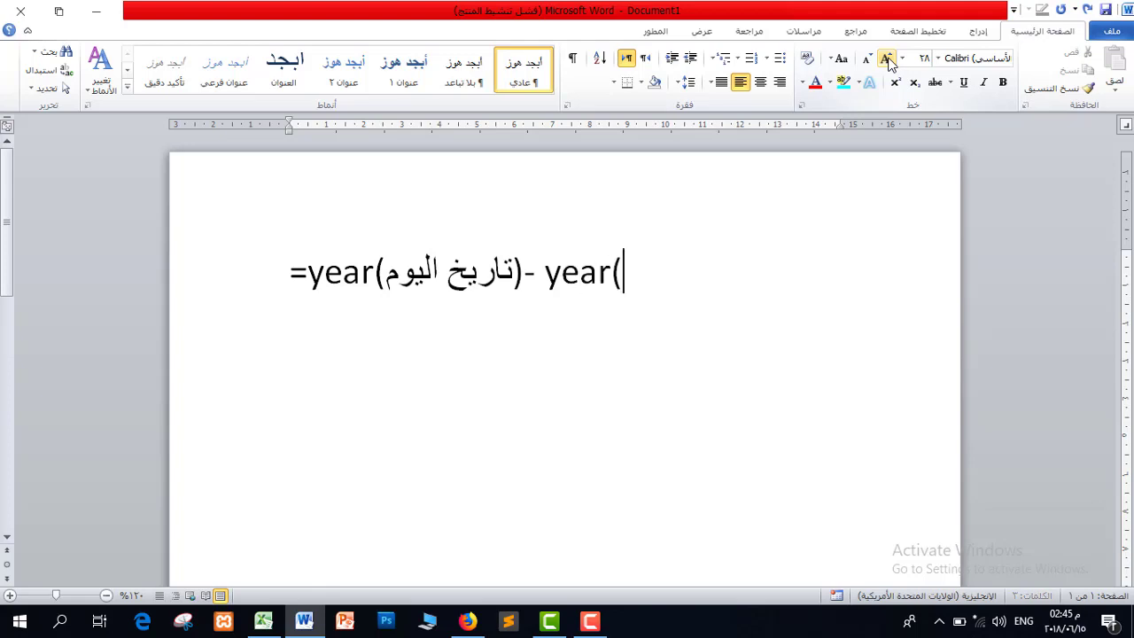
key(alt+shift)
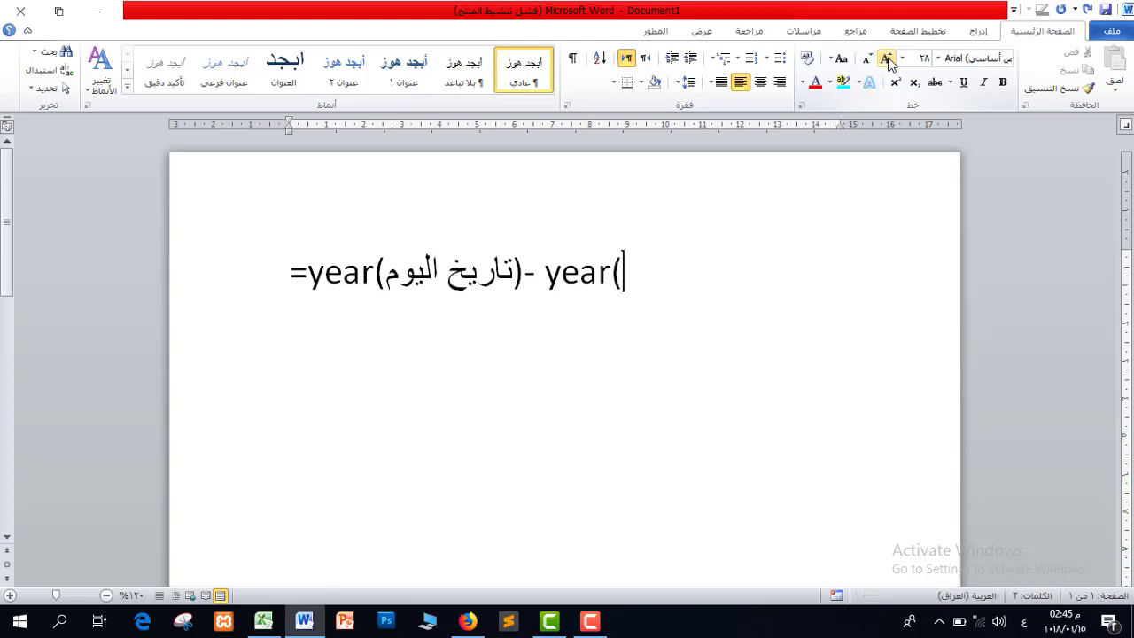
text(تاريخ)
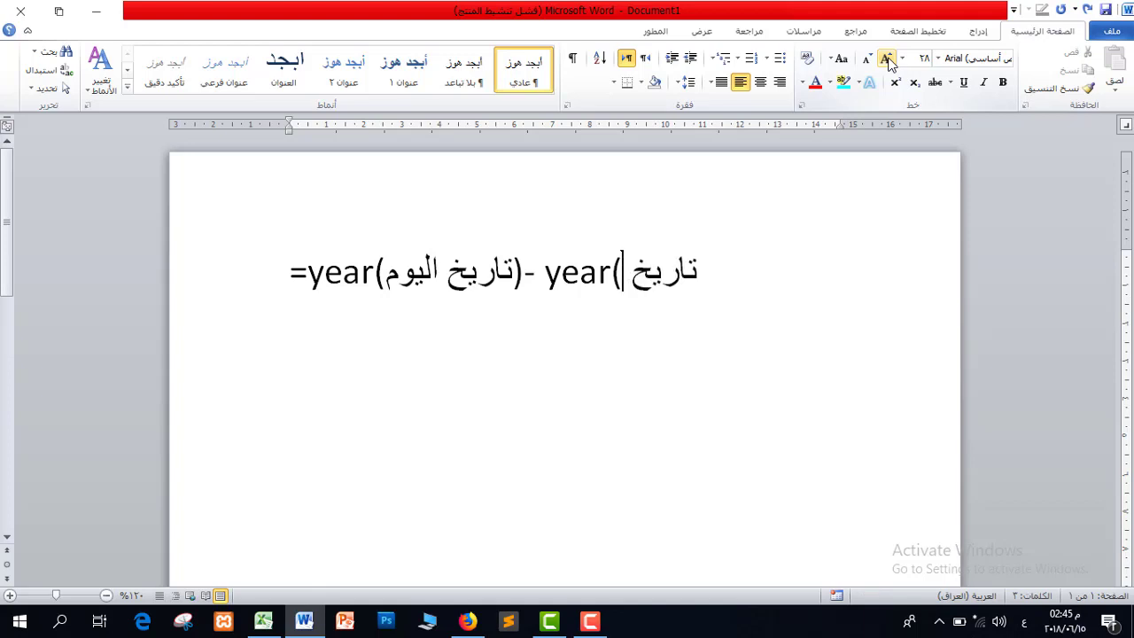
key(BackSpace)
key(BackSpace)
key(BackSpace)
key(BackSpace)
key(BackSpace)
key(BackSpace)
Complete the second year function with "التاريخ الاقدم" as its argument and a closing parenthesis in English input
text(ا)
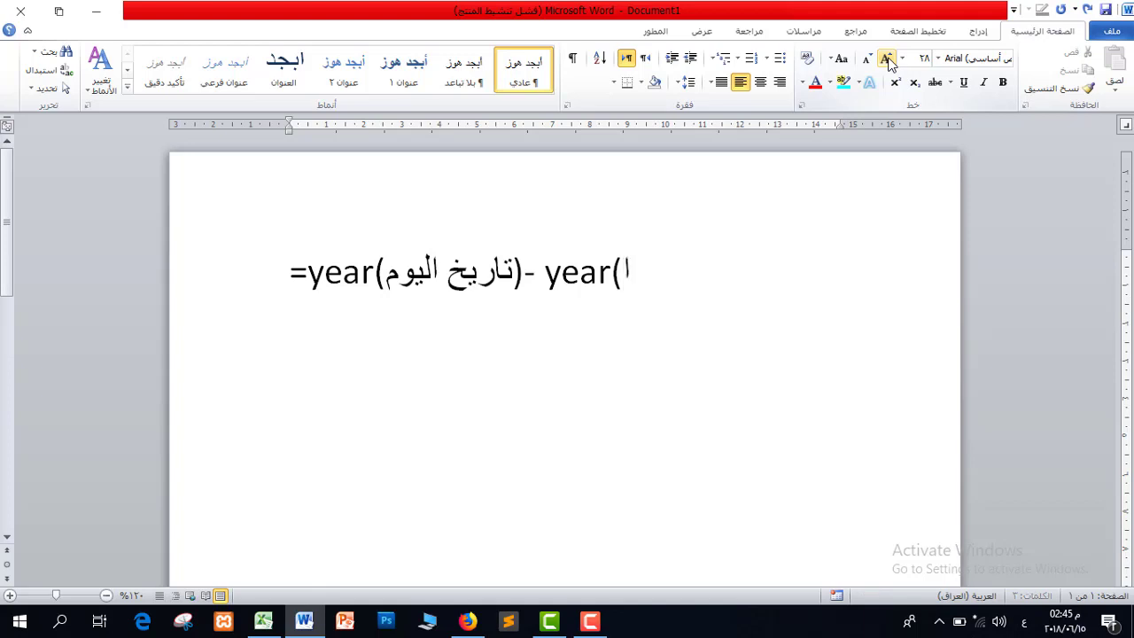
text(لتاريخ الاقدم)
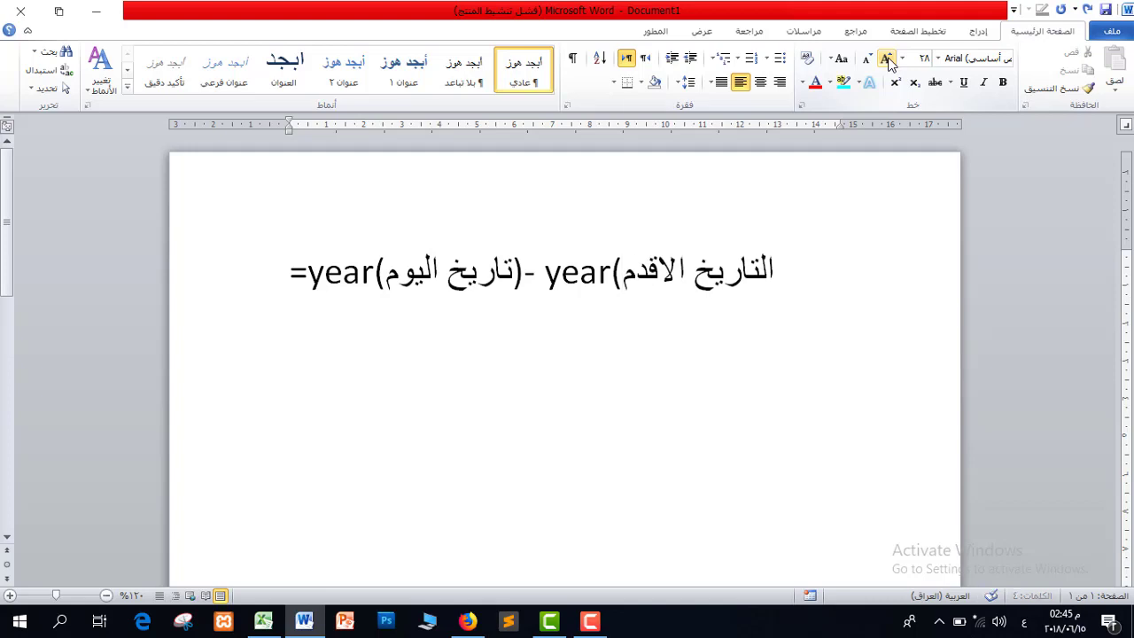
key(alt+shift)
text())
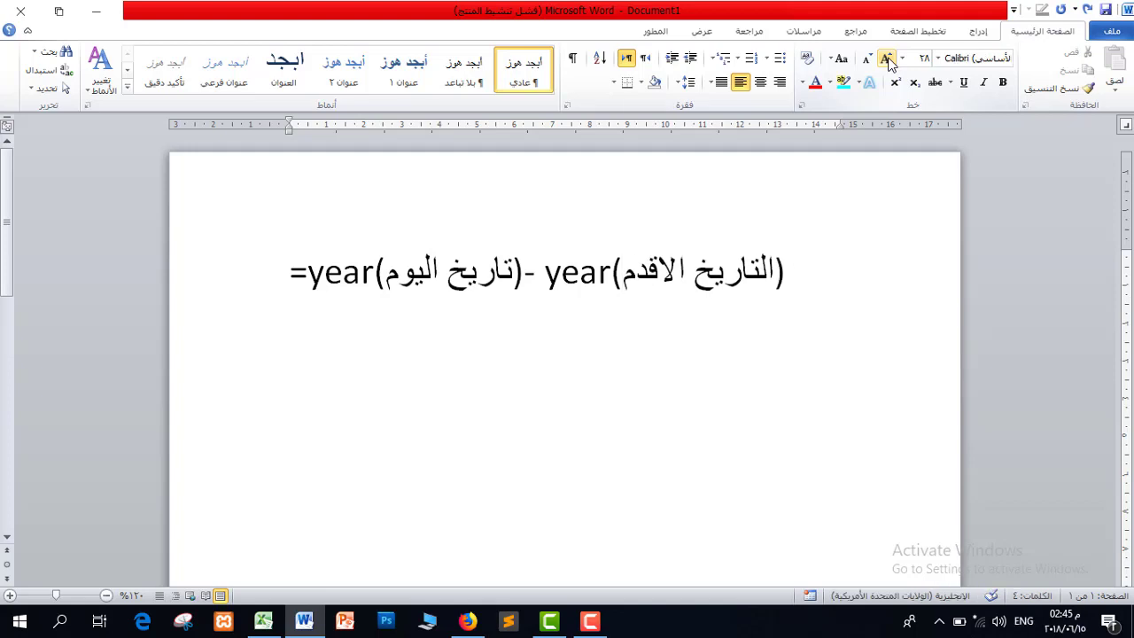
Switch to the Excel workbook and examine today's date in D3 and the birth date in C3 as the two formula arguments
click(263, 621)
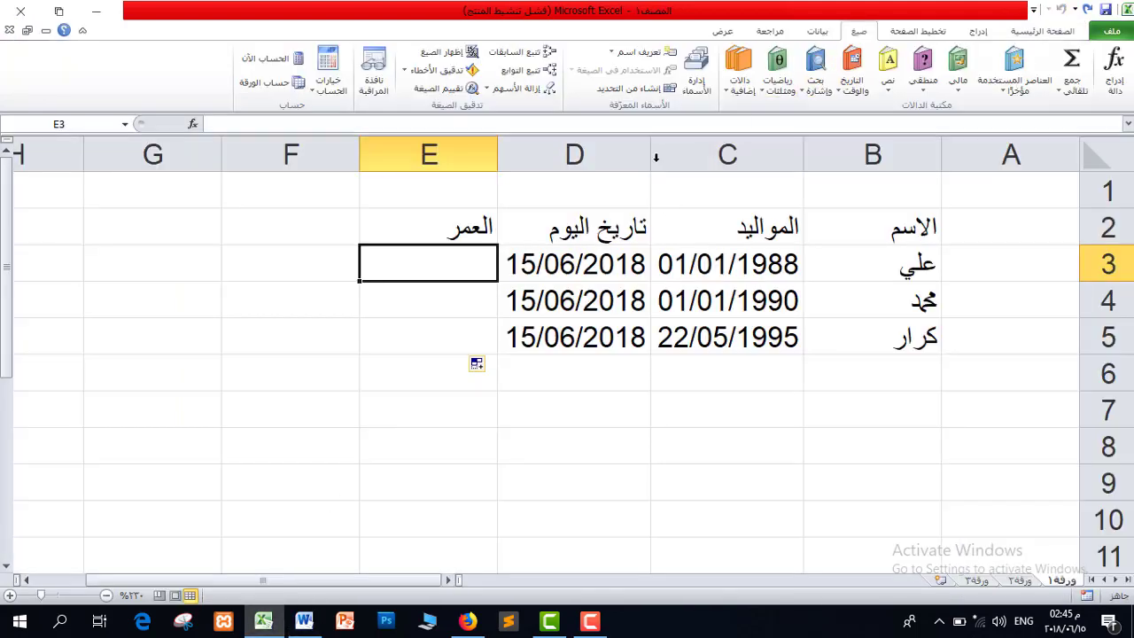
click(577, 276)
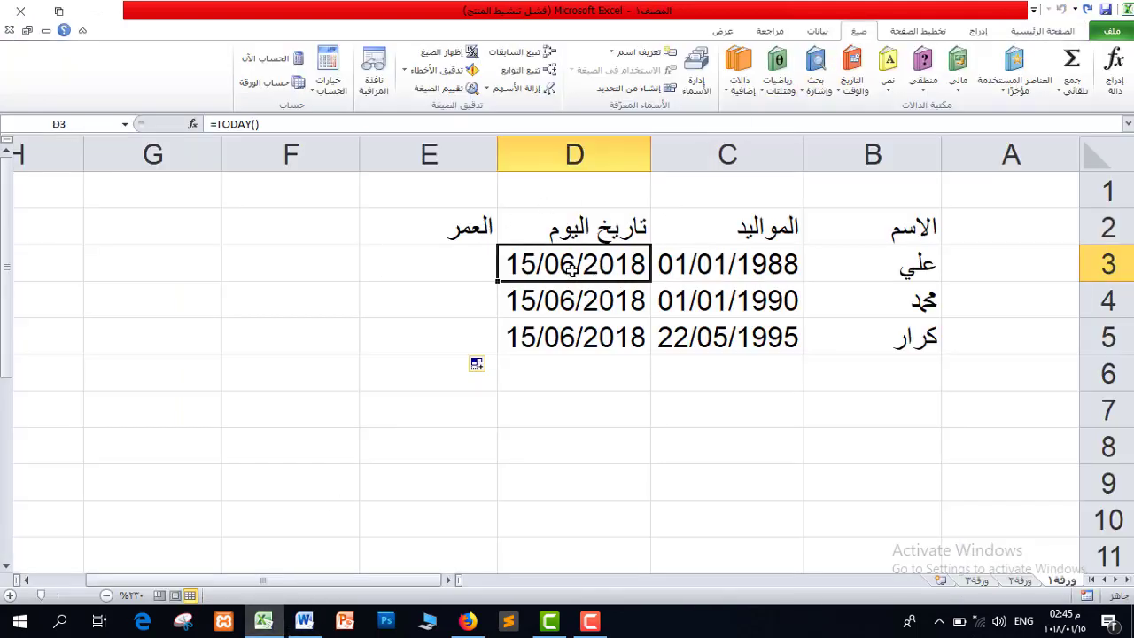
click(764, 264)
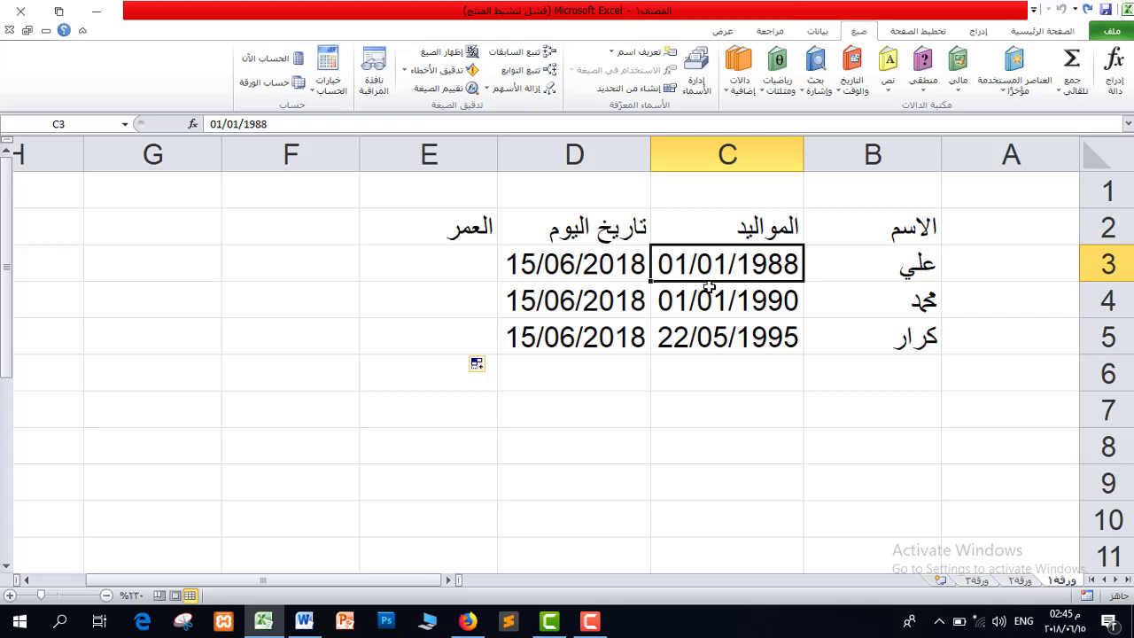
Enter the formula =YEAR(D3)-YEAR(C3) in age cell E3
click(477, 266)
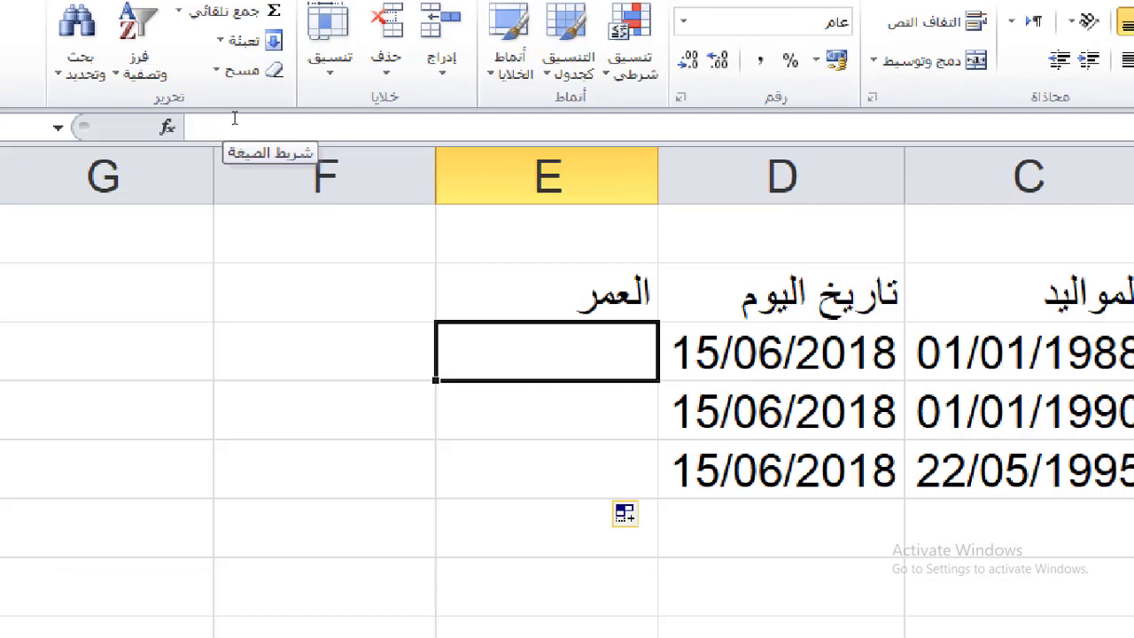
click(236, 123)
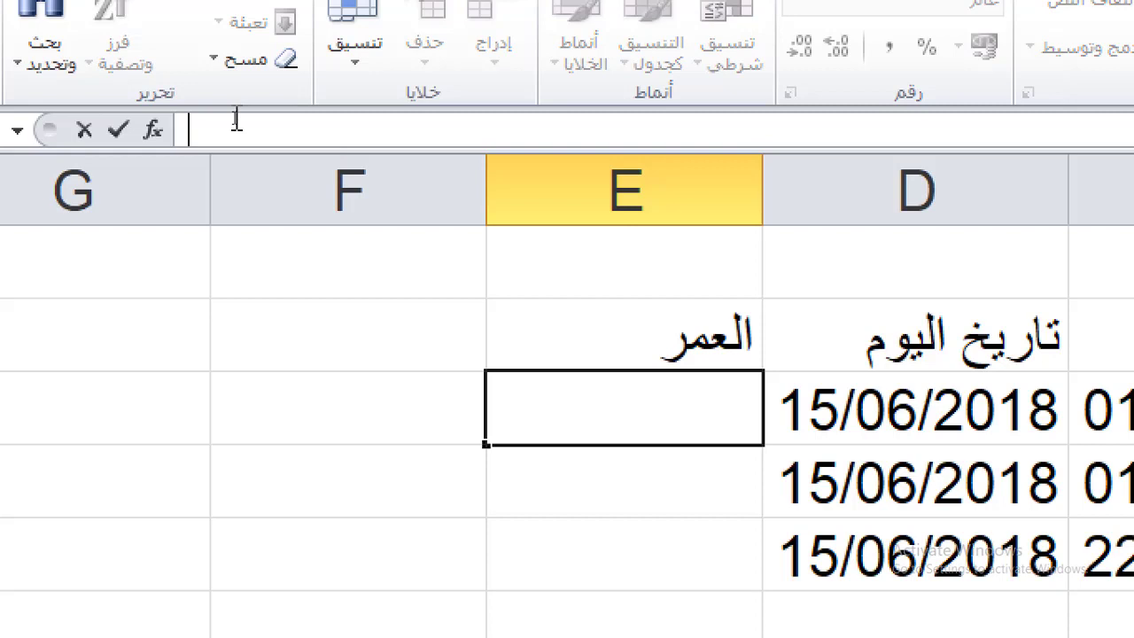
text(=)
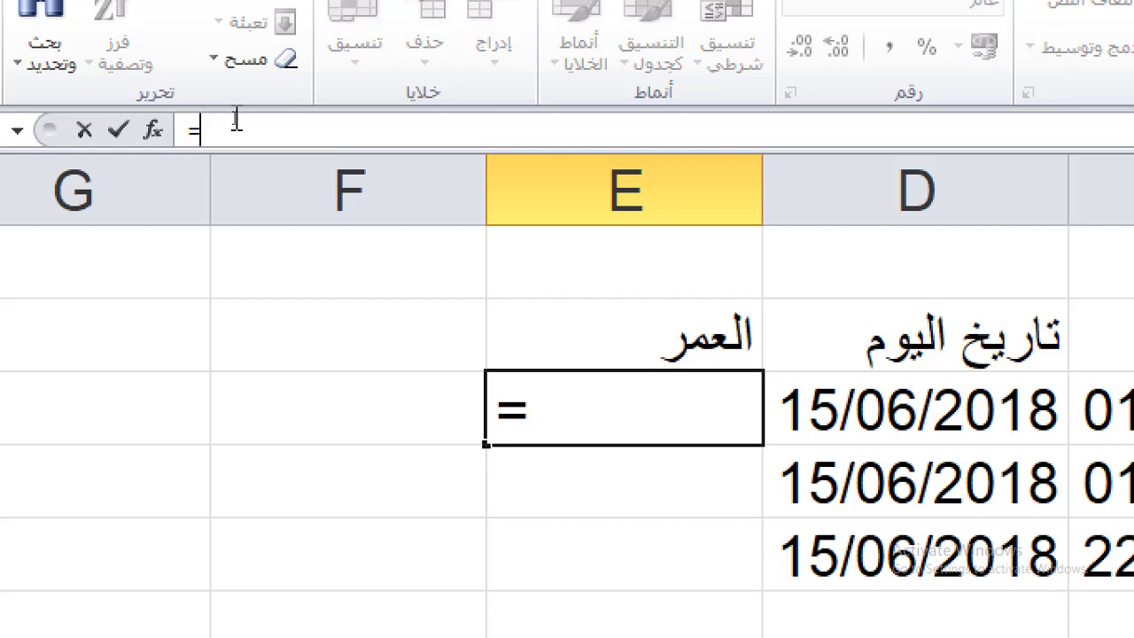
text(y)
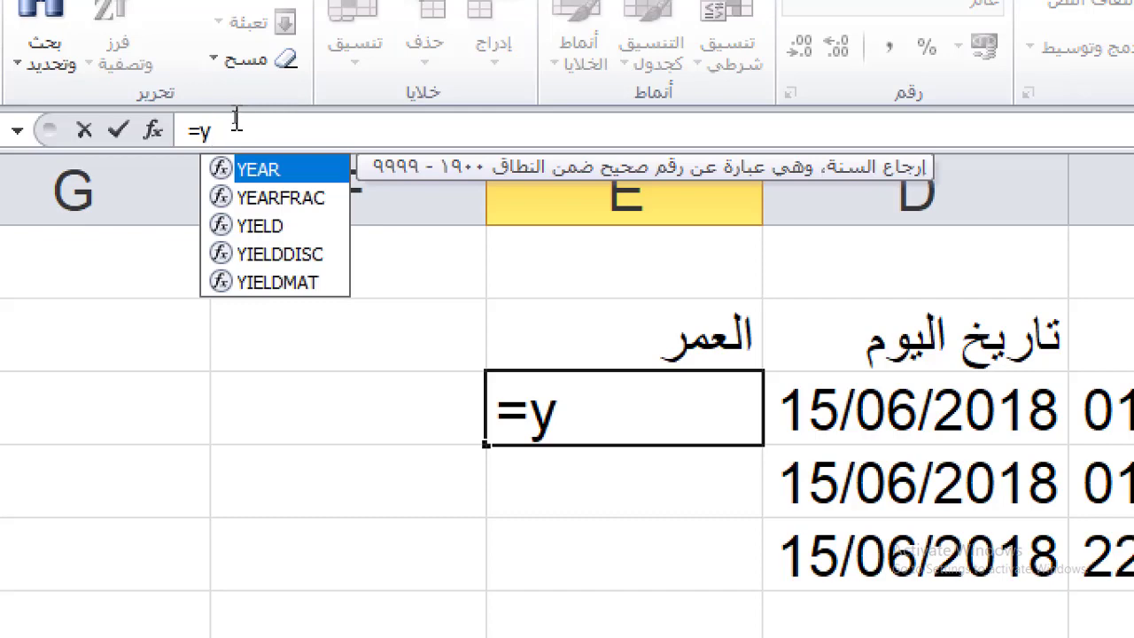
key(Tab)
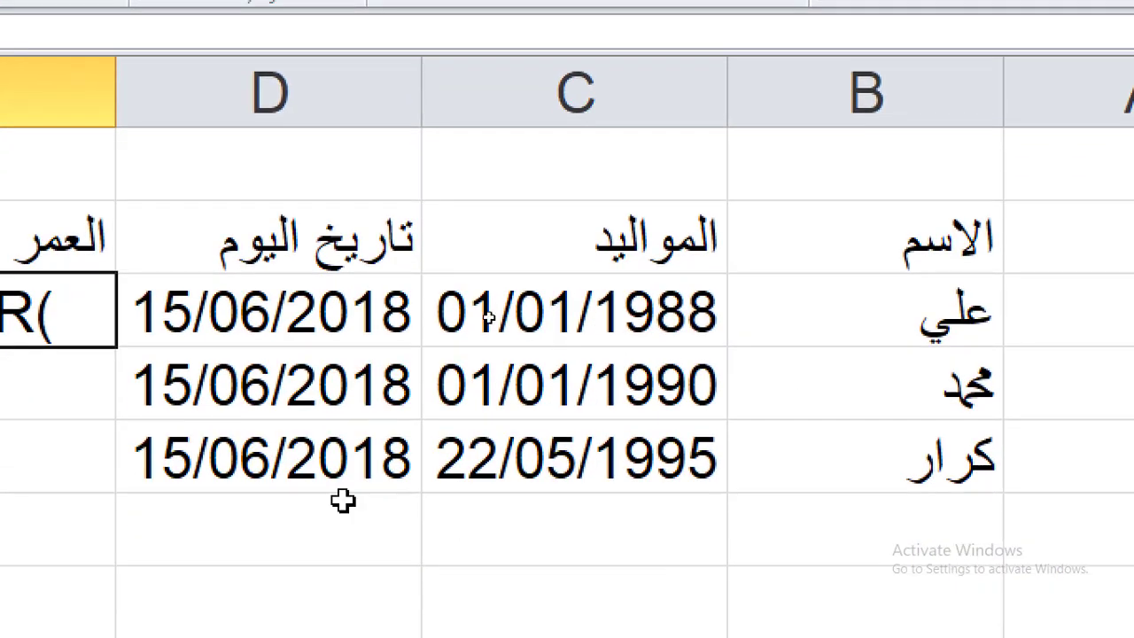
click(263, 309)
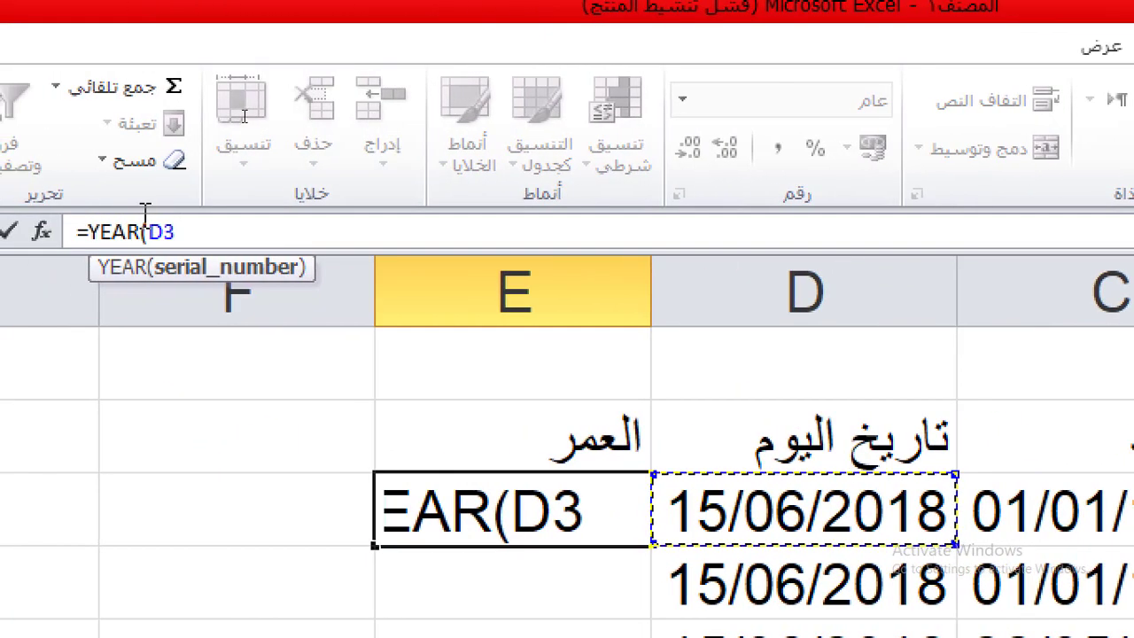
text()-y)
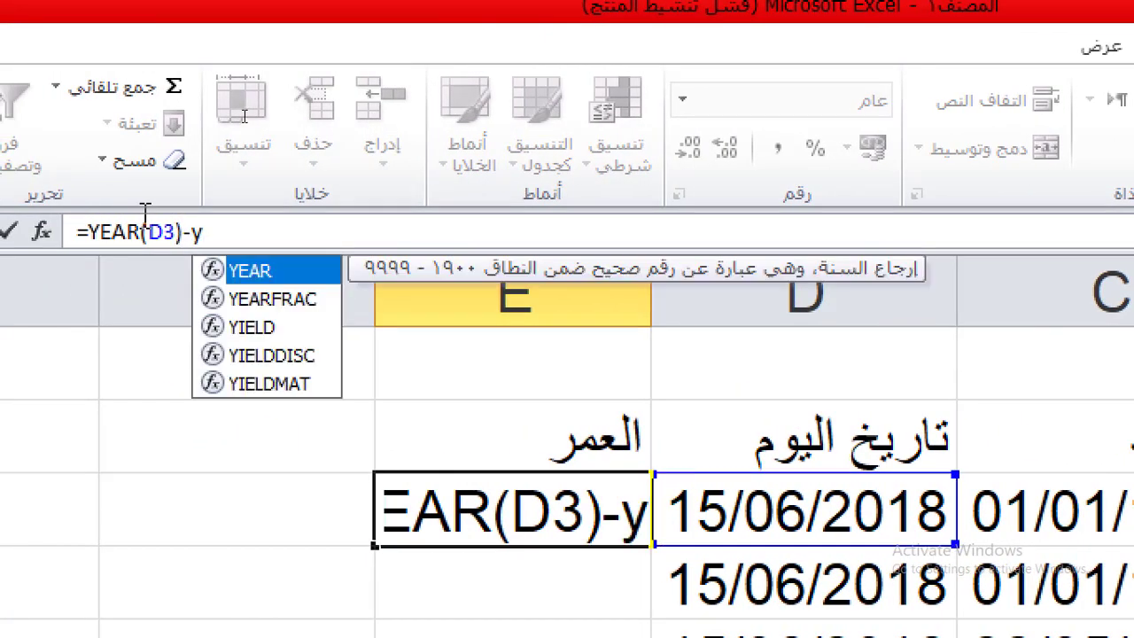
key(Tab)
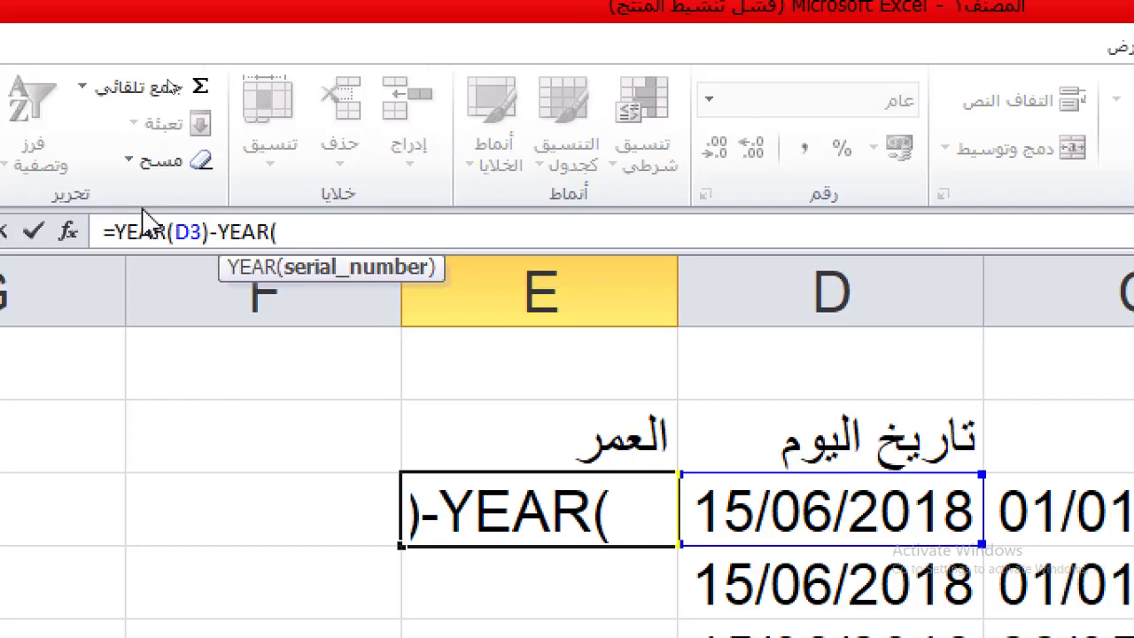
click(911, 523)
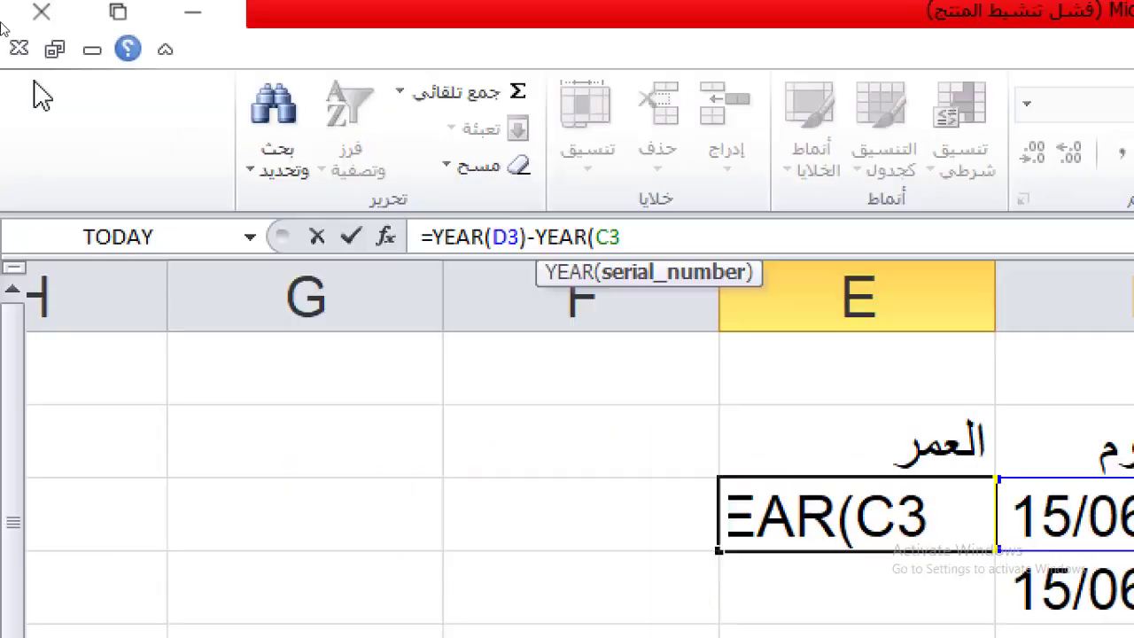
text())
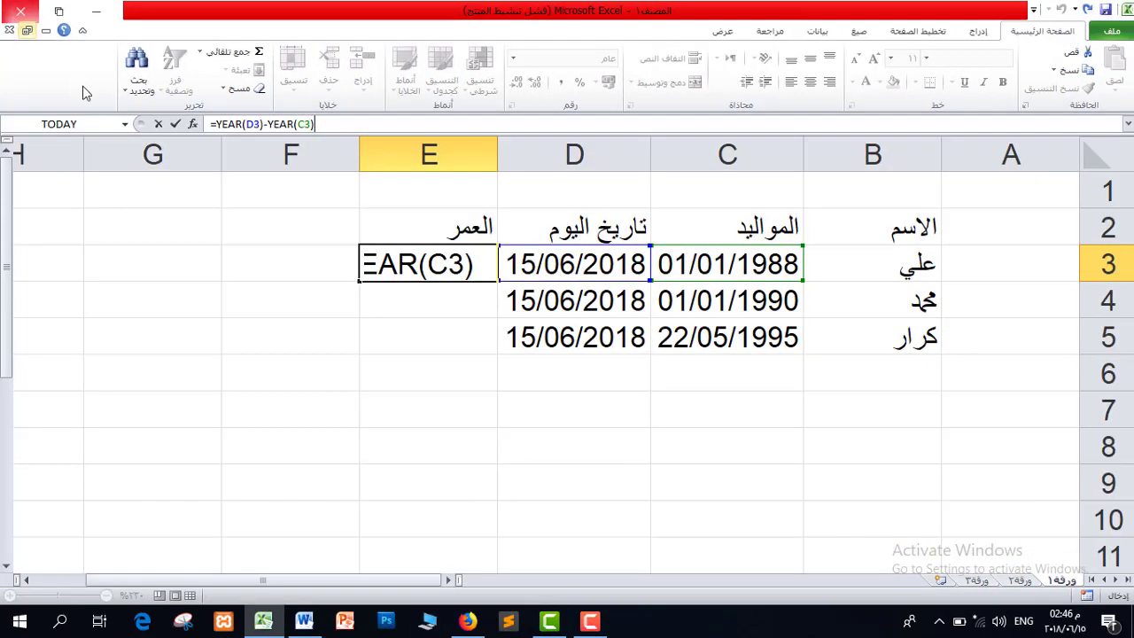
click(175, 125)
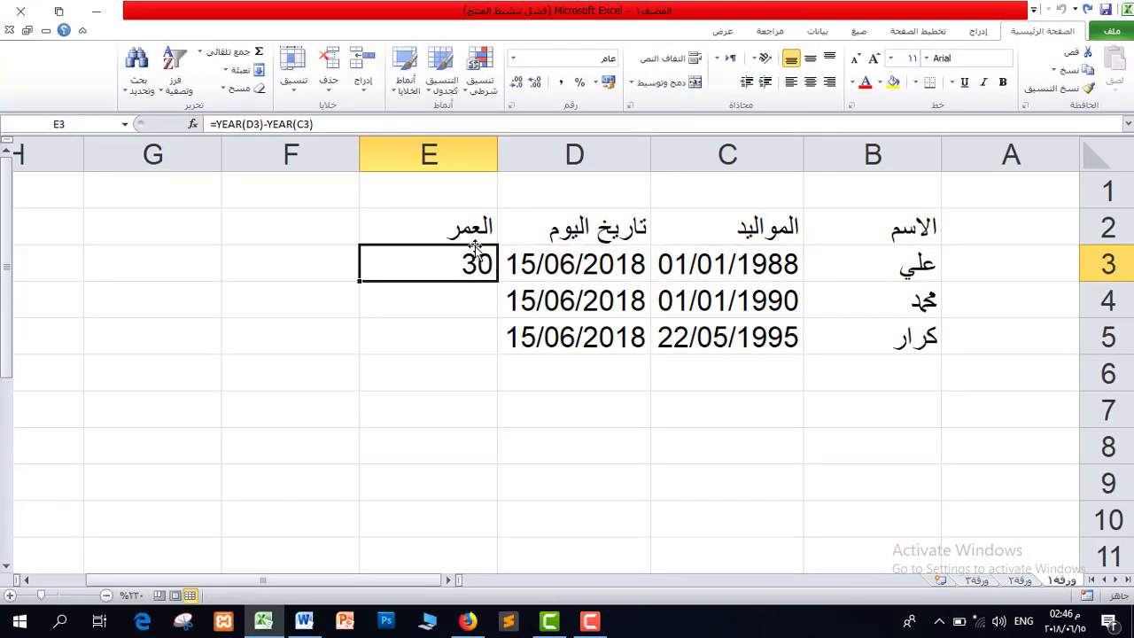
Try filling the age formula from E3 down the age column, and undo the fill
click(452, 300)
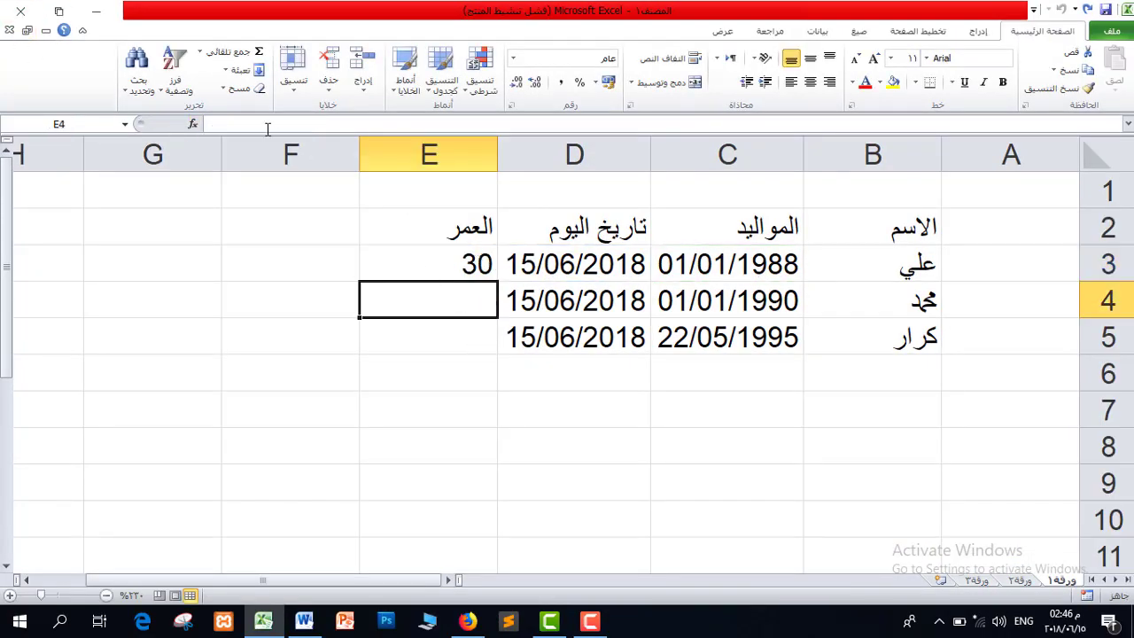
click(363, 273)
drag(360, 281, 360, 345)
key(ctrl+z)
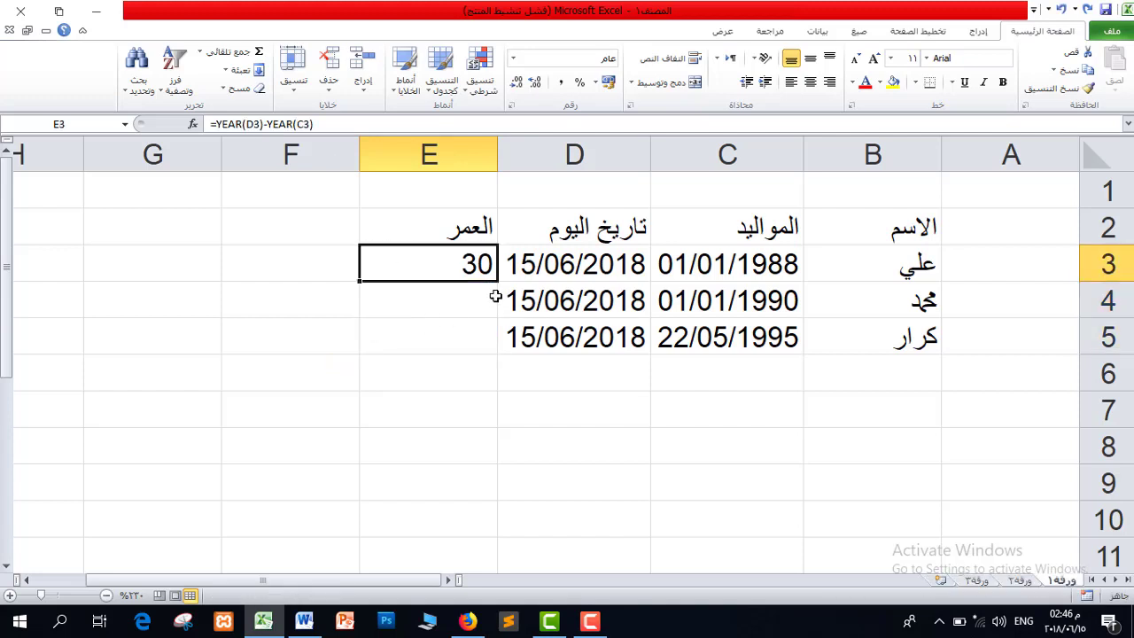
Enter the formula =YEAR(D4)-YEAR(C4) in age cell E4
click(494, 296)
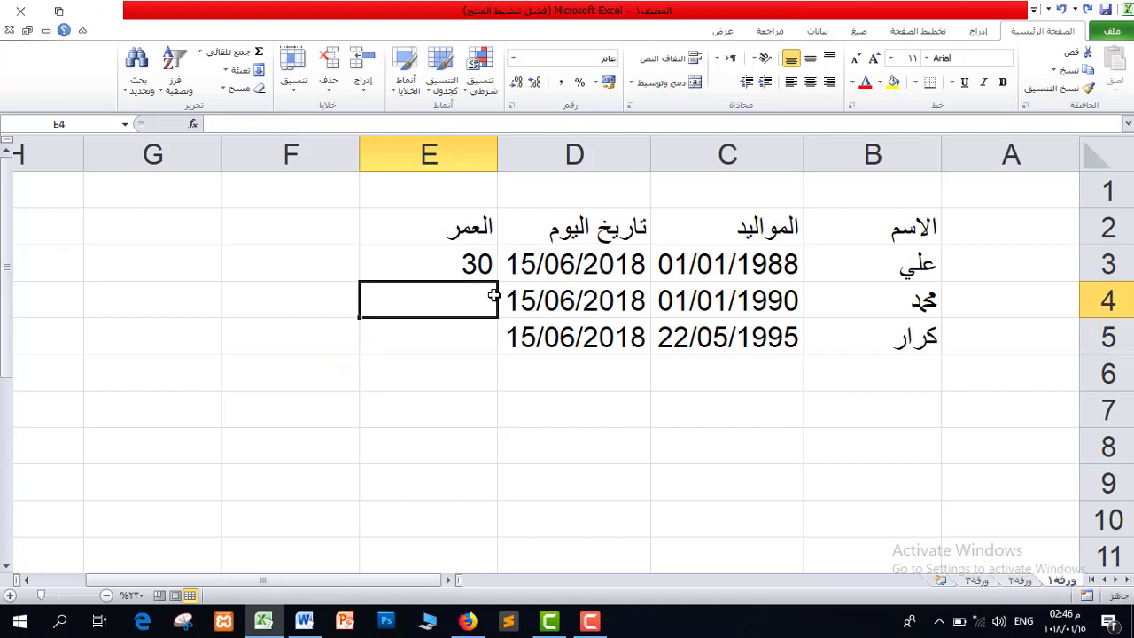
click(303, 127)
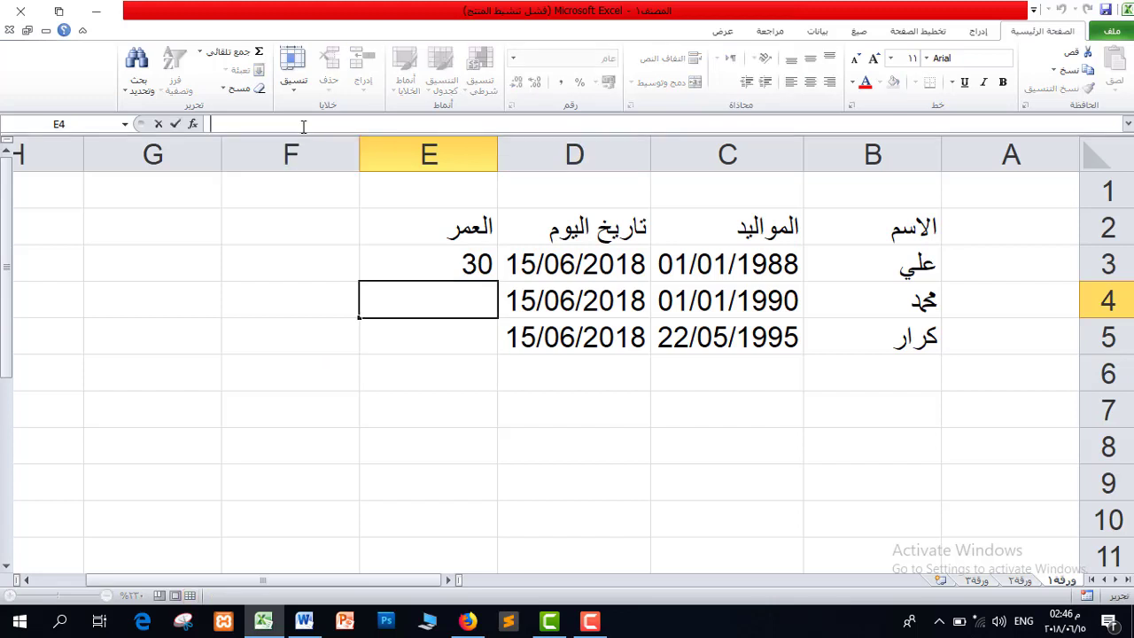
text(=y)
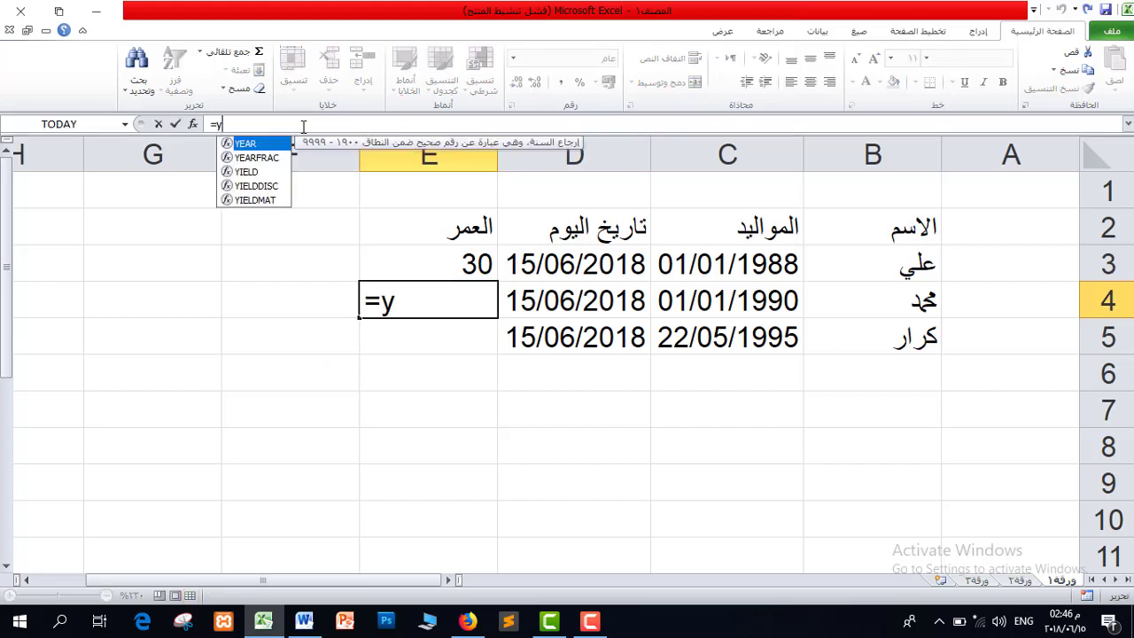
key(Tab)
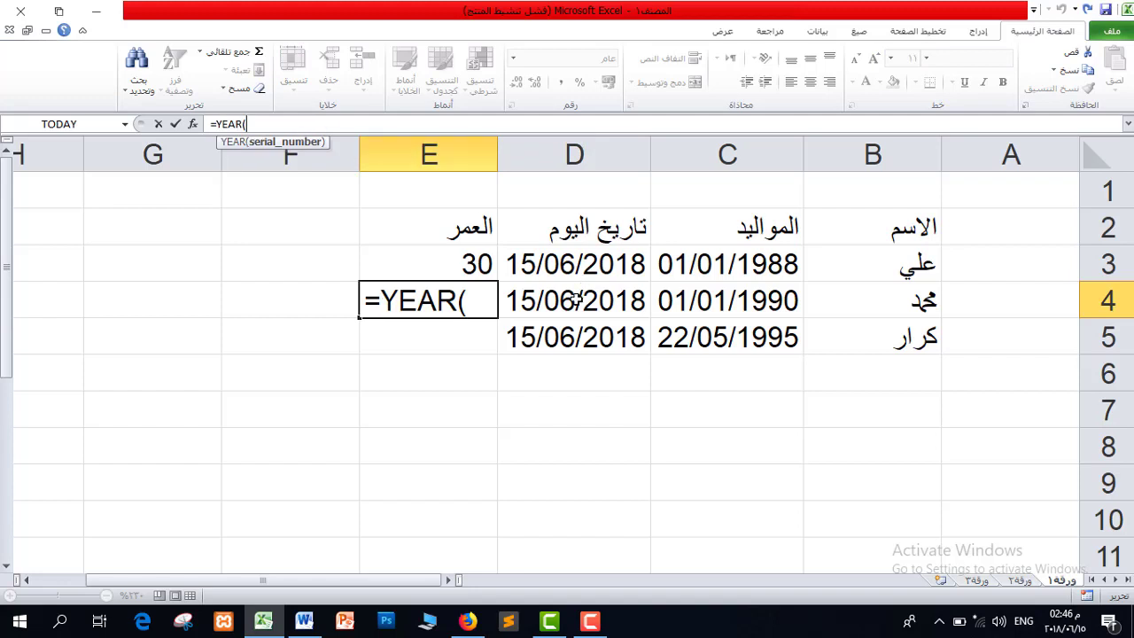
click(576, 300)
text())
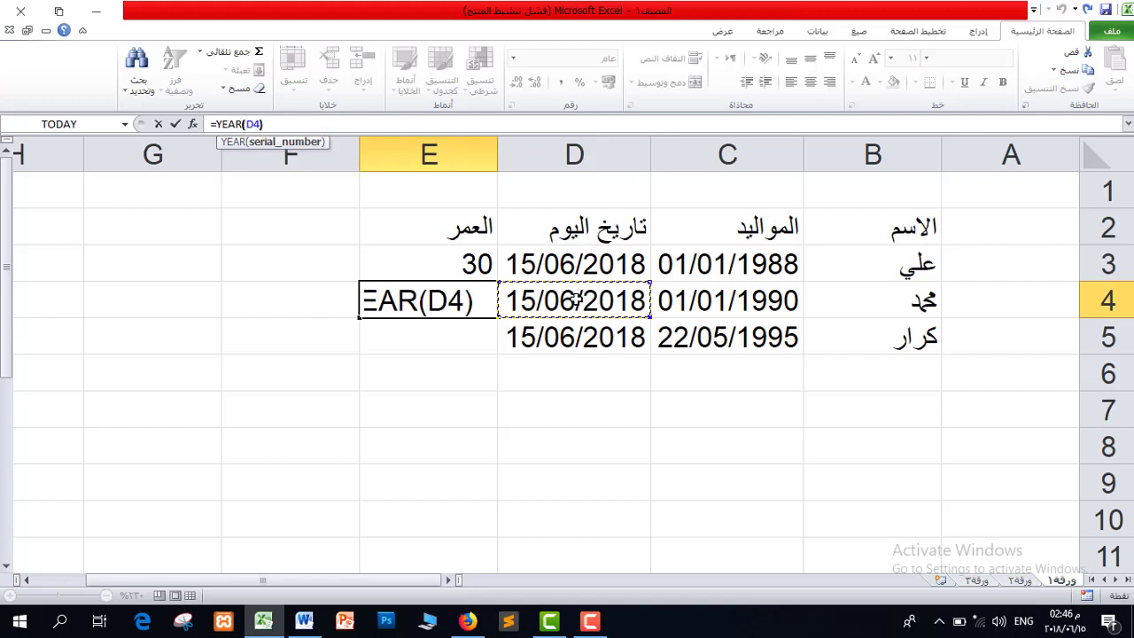
text(-y)
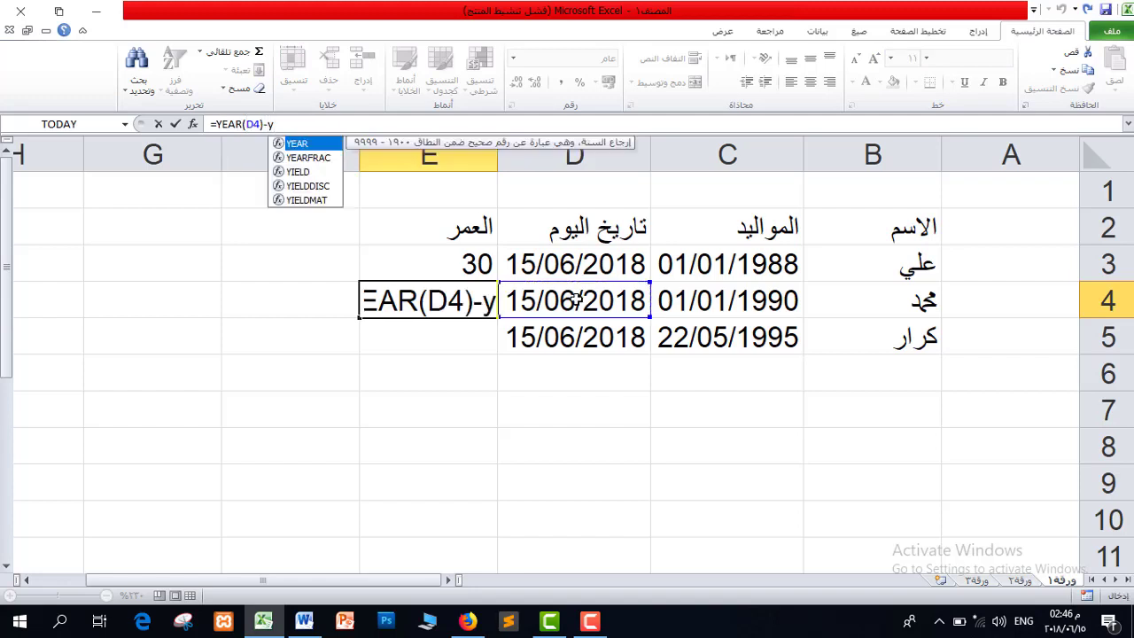
key(Tab)
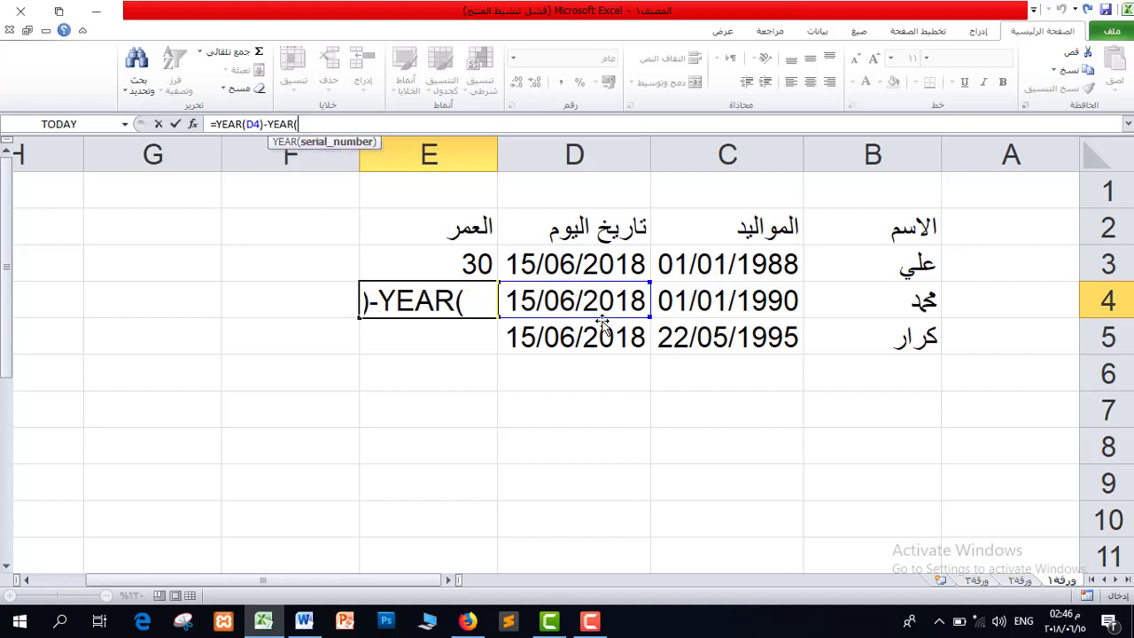
click(724, 300)
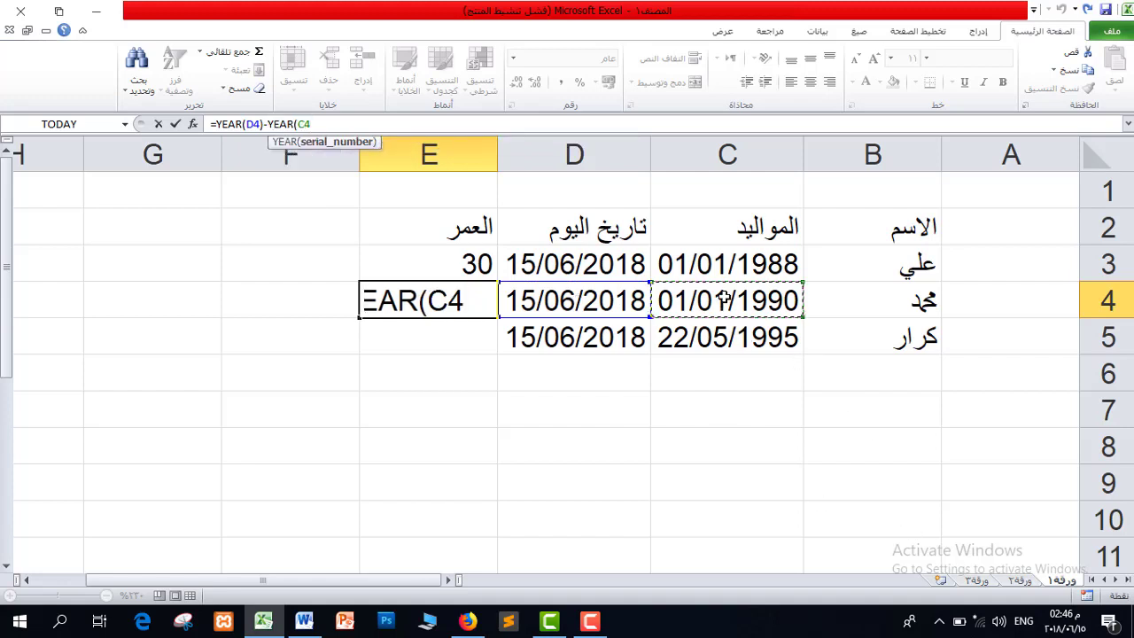
text())
key(Return)
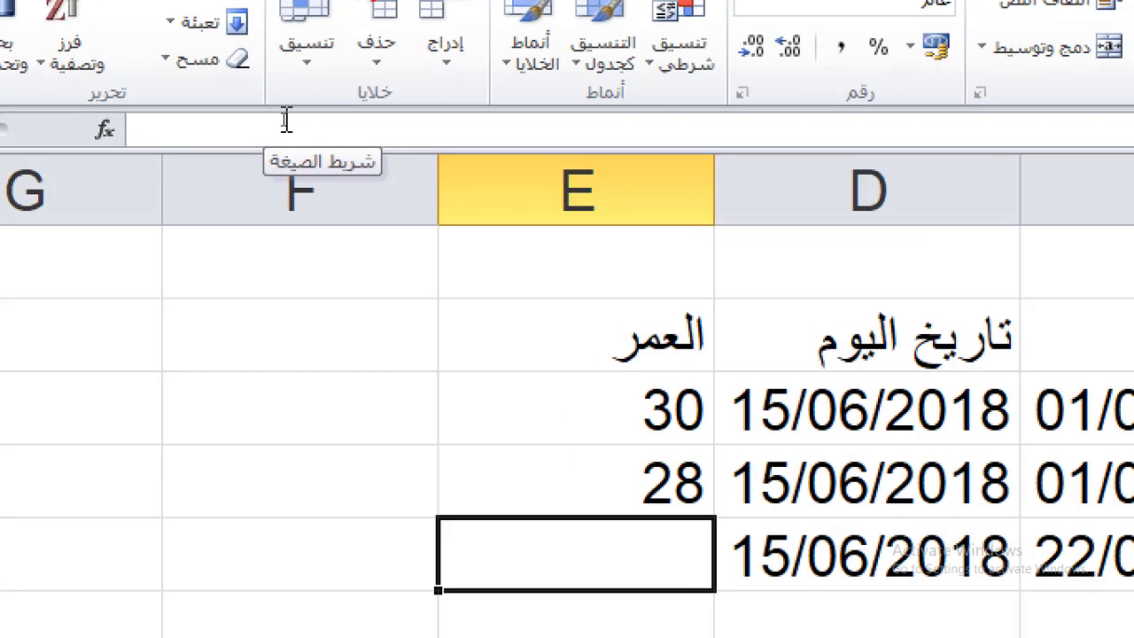
Enter the formula =YEAR(D5)-YEAR(C5) in age cell E5
click(283, 119)
text(=)
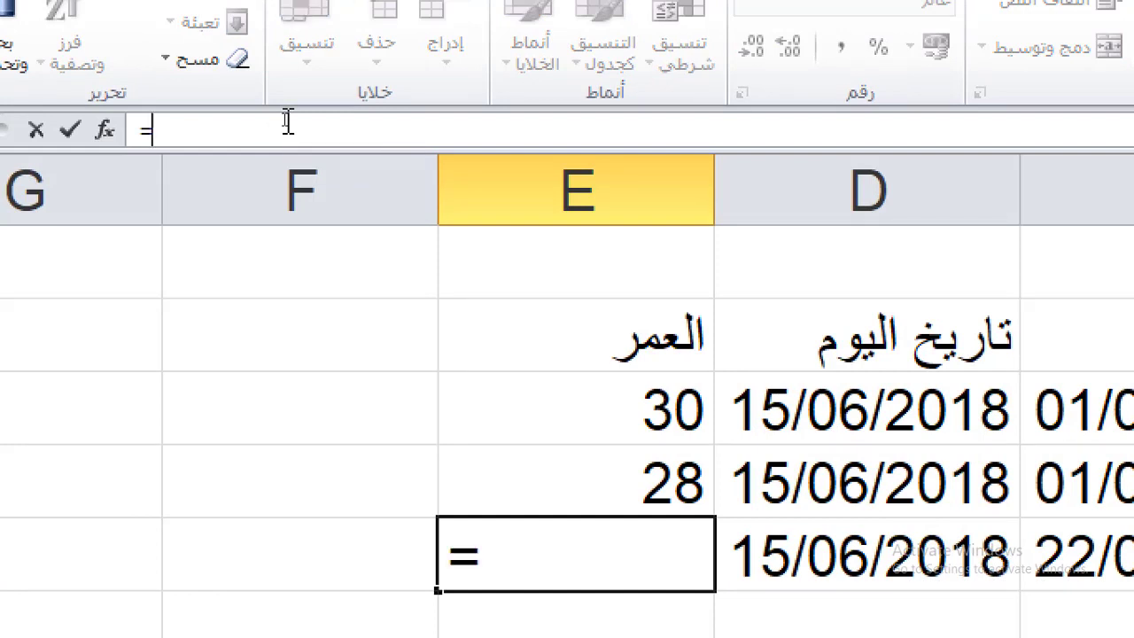
text(y)
key(Tab)
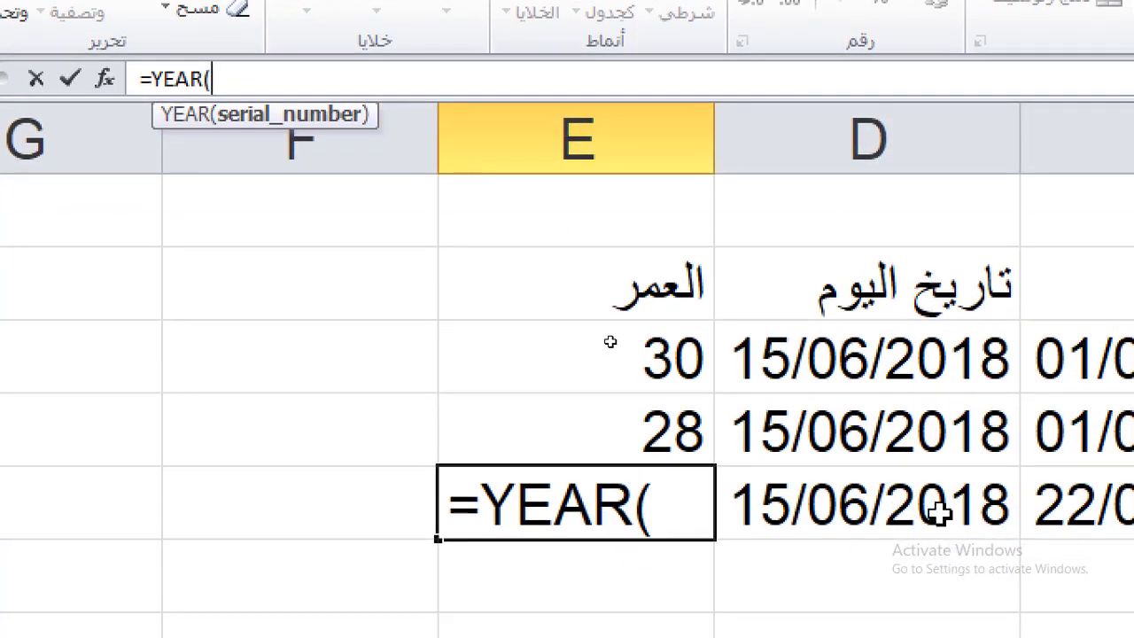
click(939, 513)
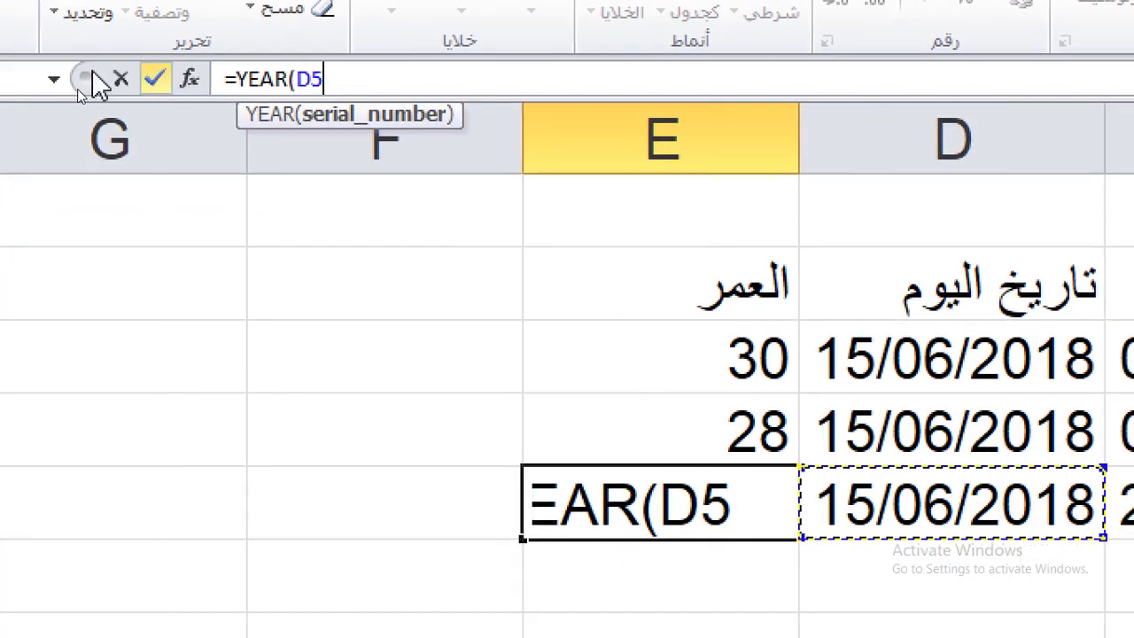
text())
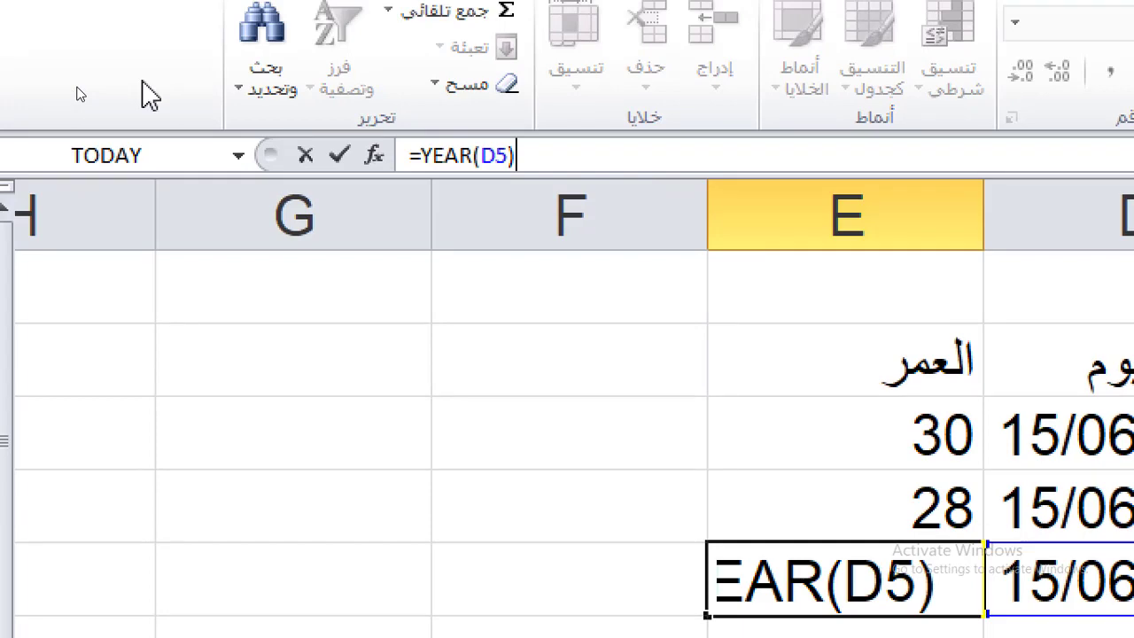
text(-y)
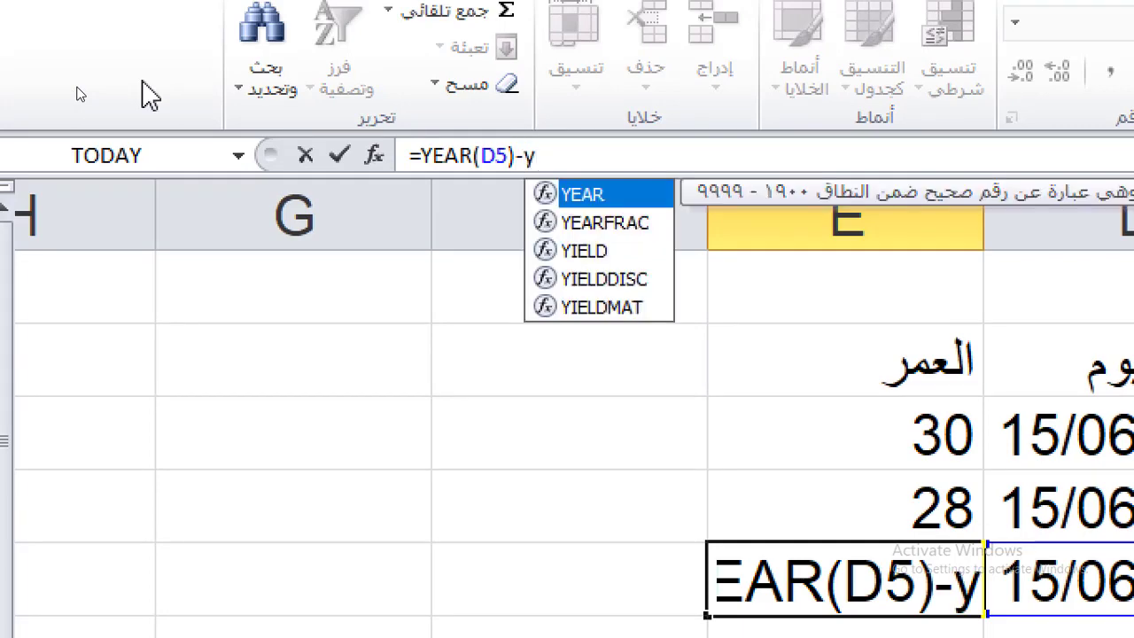
key(Tab)
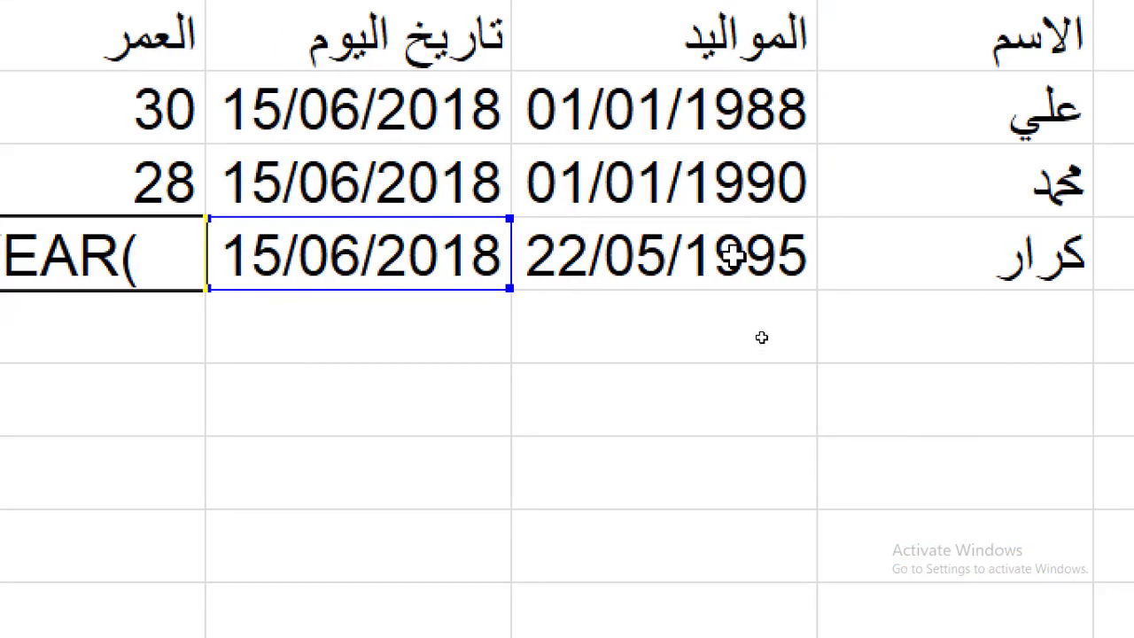
click(731, 255)
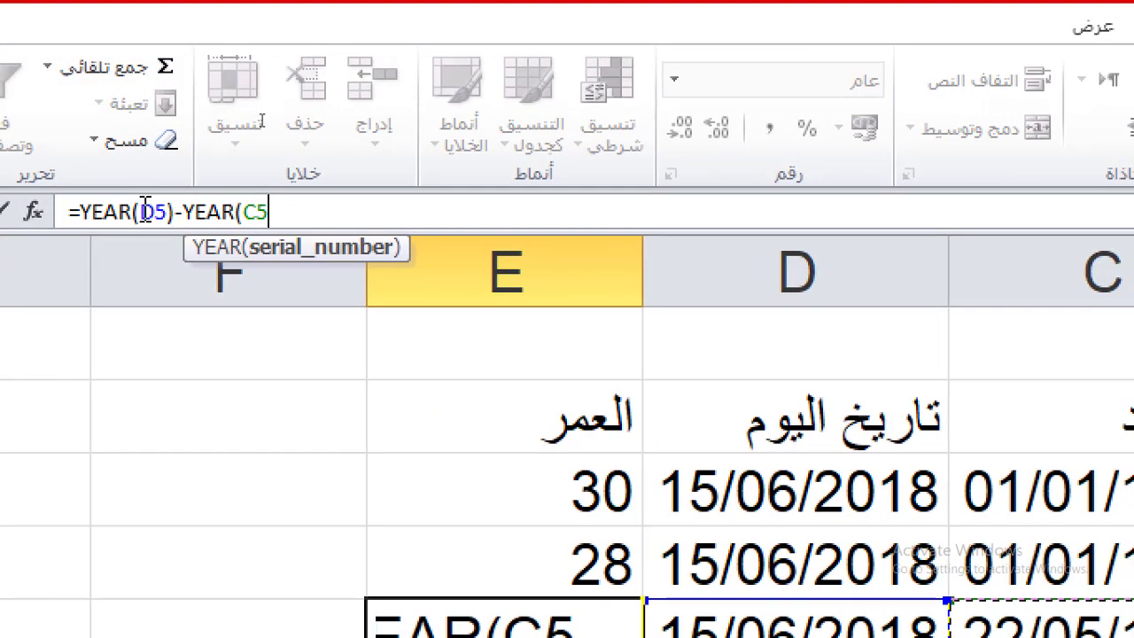
text())
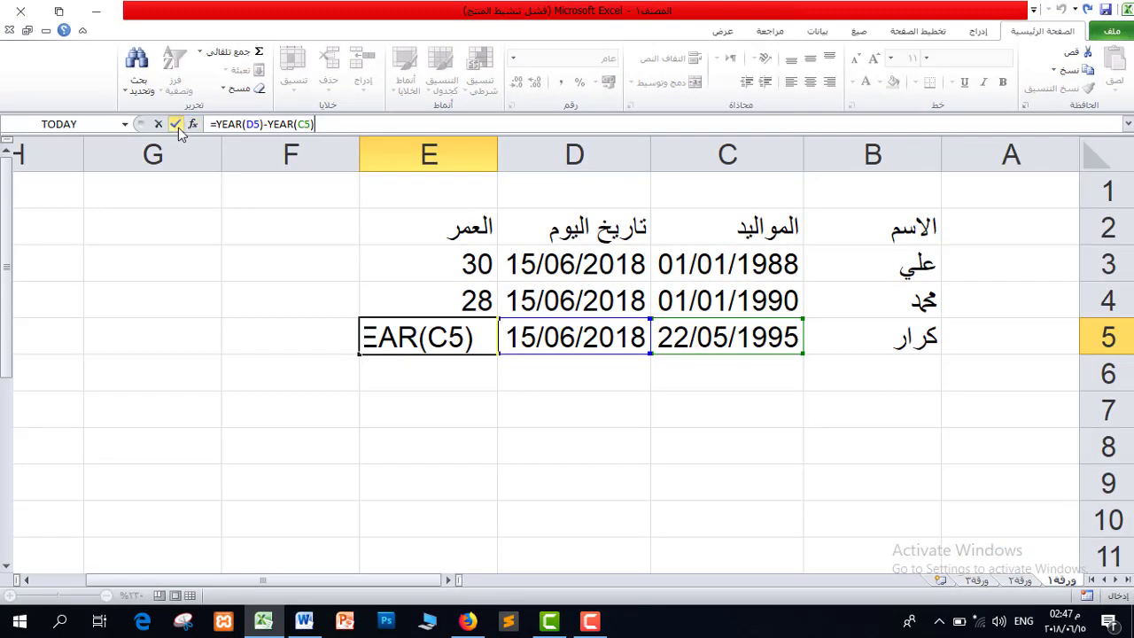
click(5, 210)
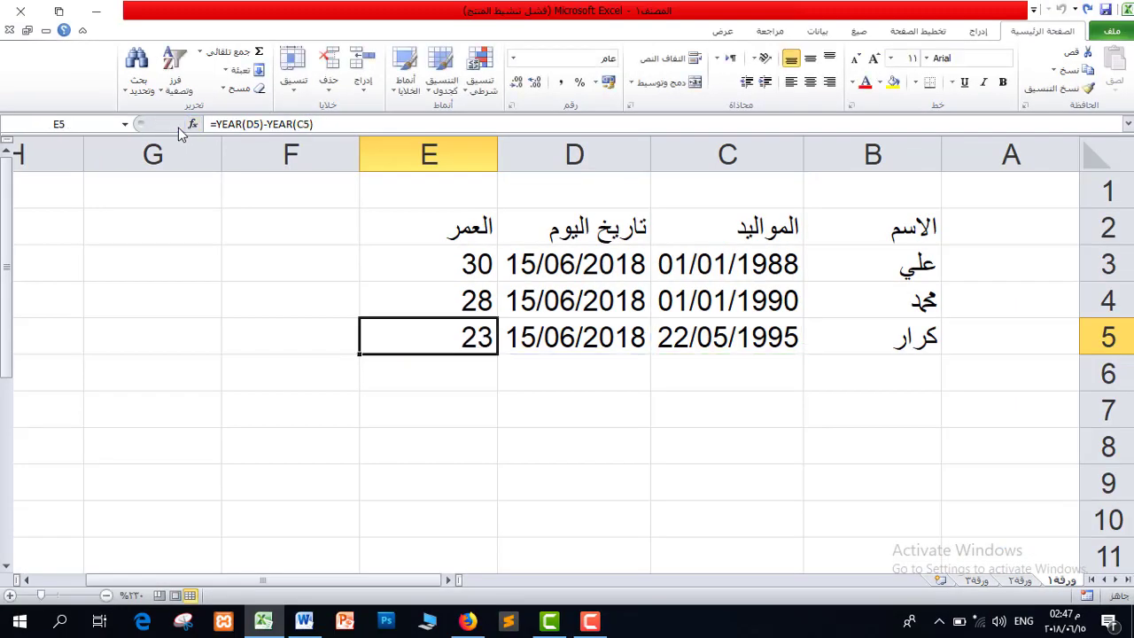
click(486, 410)
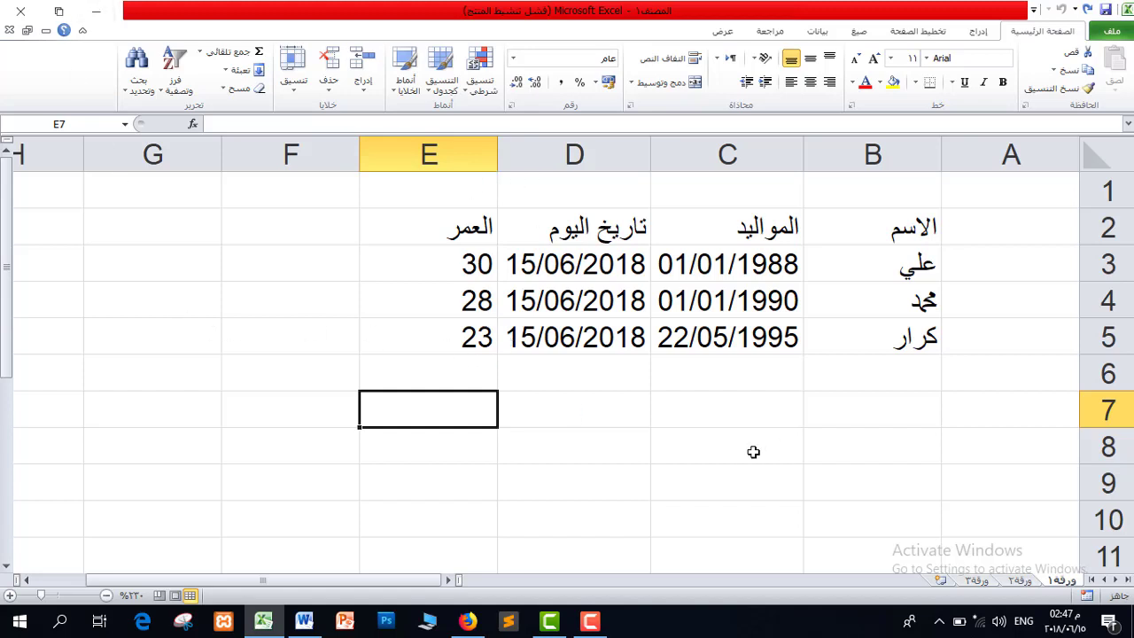
Enter the Arabic headers "الاسم", "تاريخ المباشرة", "تاريخ اليوم" and "الخدمة" in cells B8 to E8 for a second table
click(895, 445)
key(alt+shift)
text(الاسم)
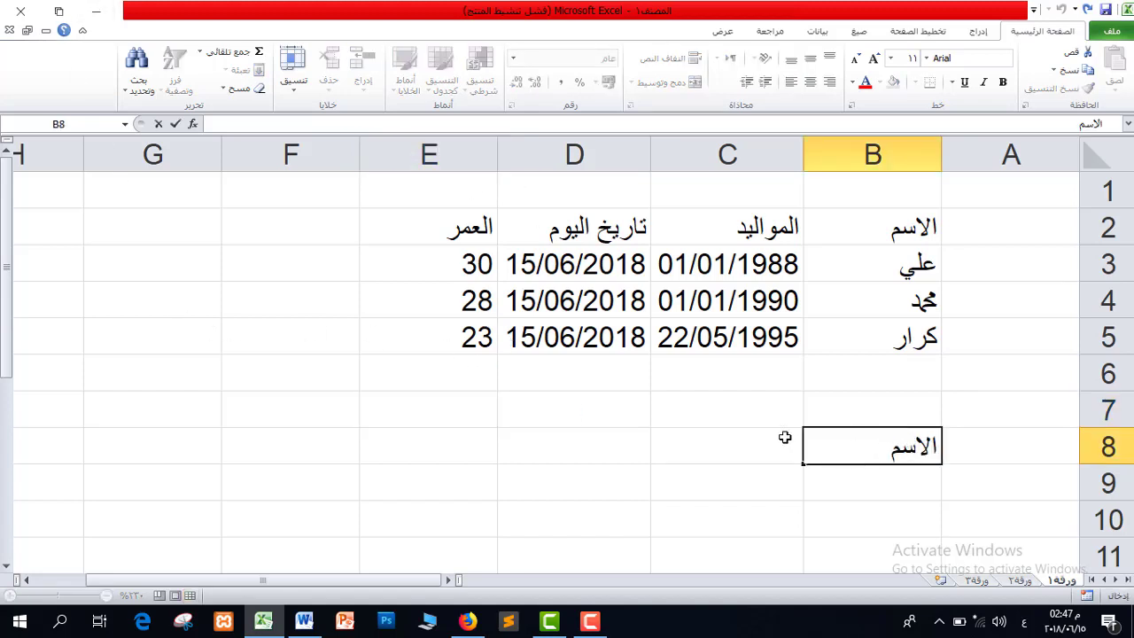
click(753, 441)
text(تاريخ)
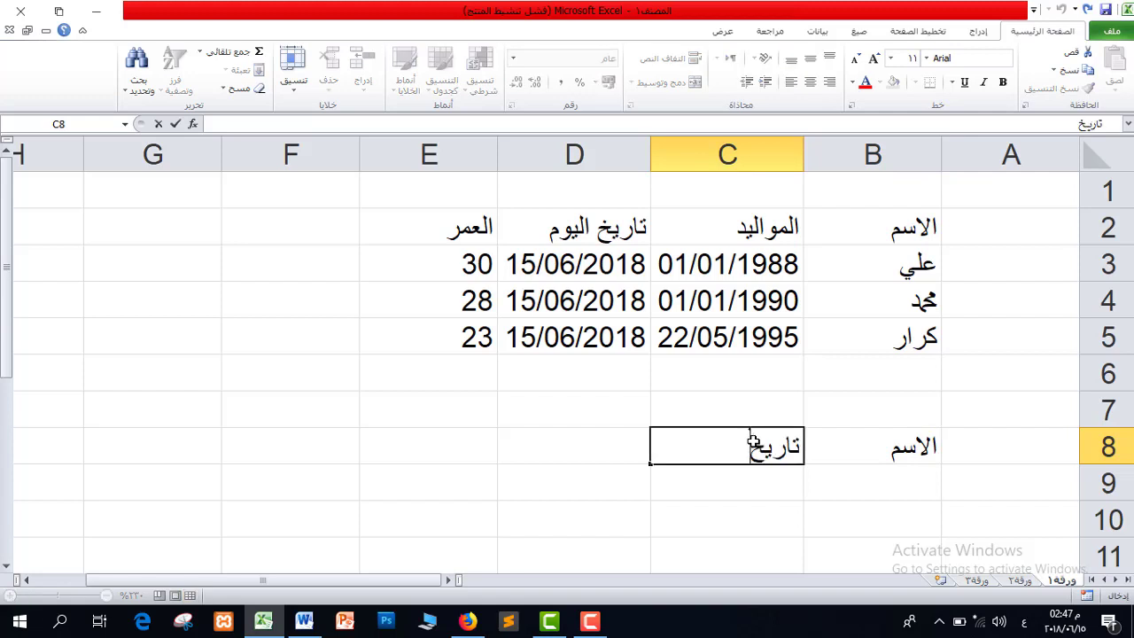
text( المباشرة)
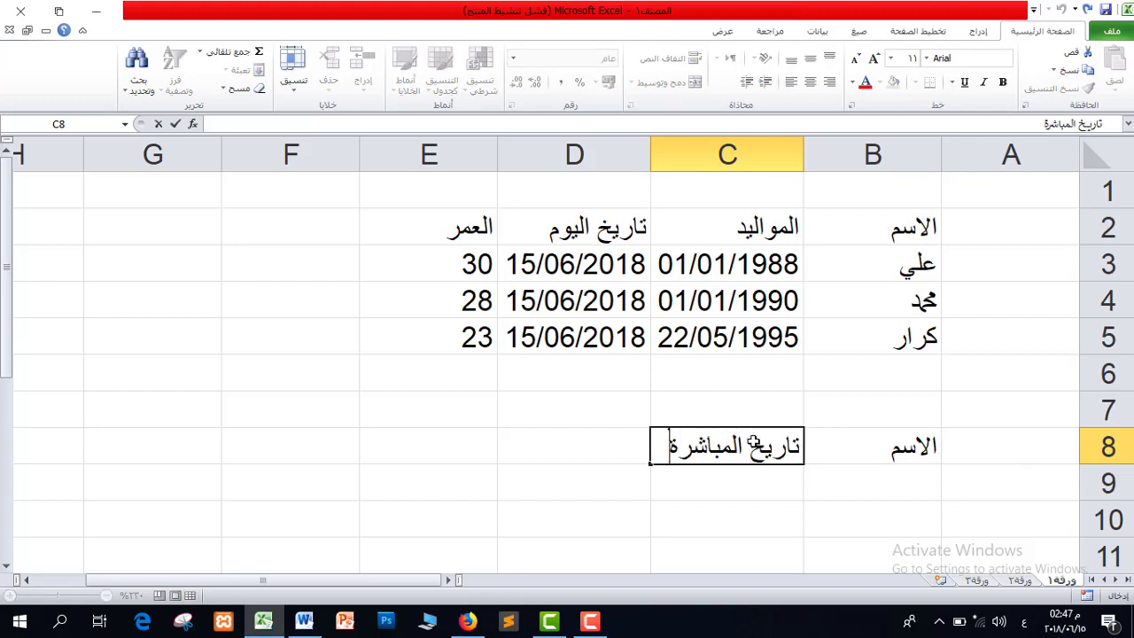
click(617, 449)
text(تاريخ اليوم)
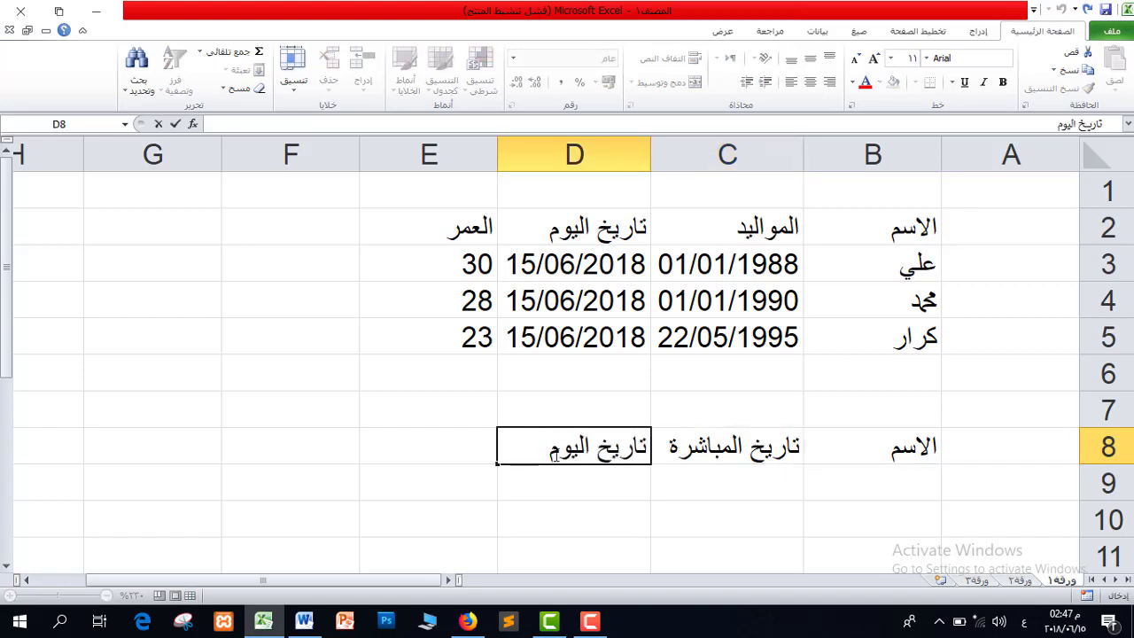
click(484, 448)
text(الخد)
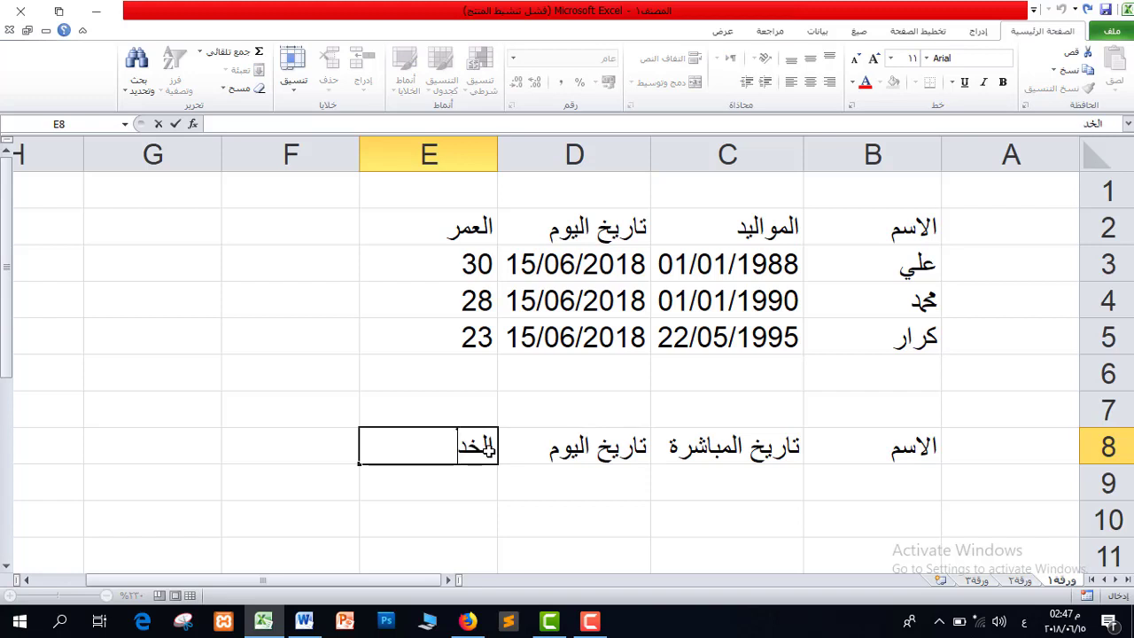
text(مة)
Fill cells B9 to B11 with the same three people's names as in the first table
click(908, 476)
text(ع)
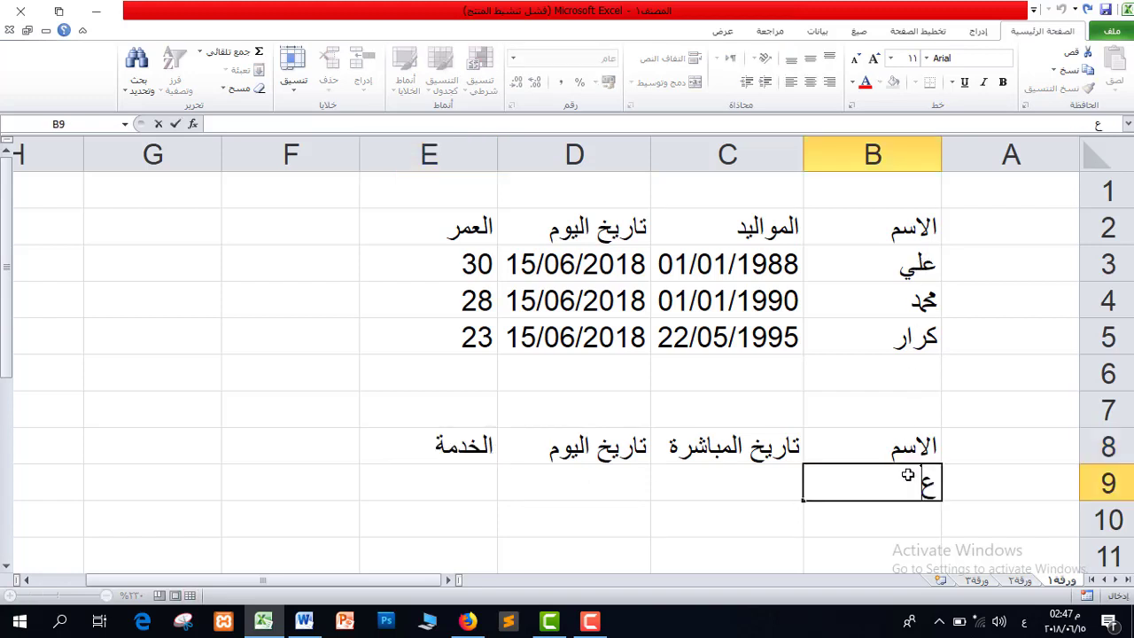
text(لي)
key(Return)
text(محمد)
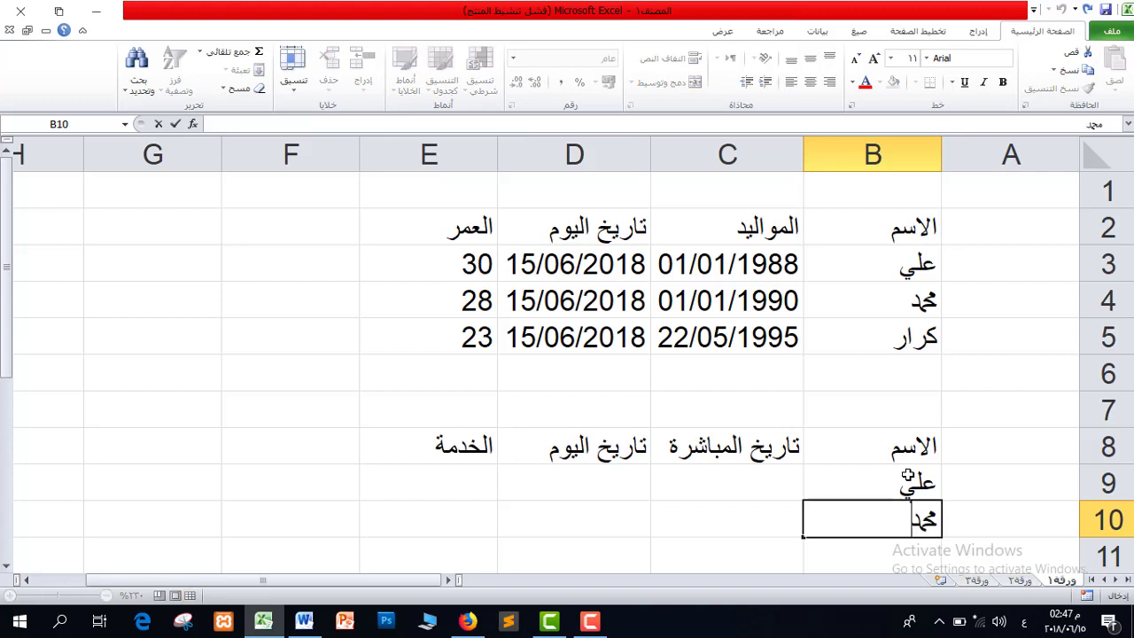
key(Return)
text(كرار)
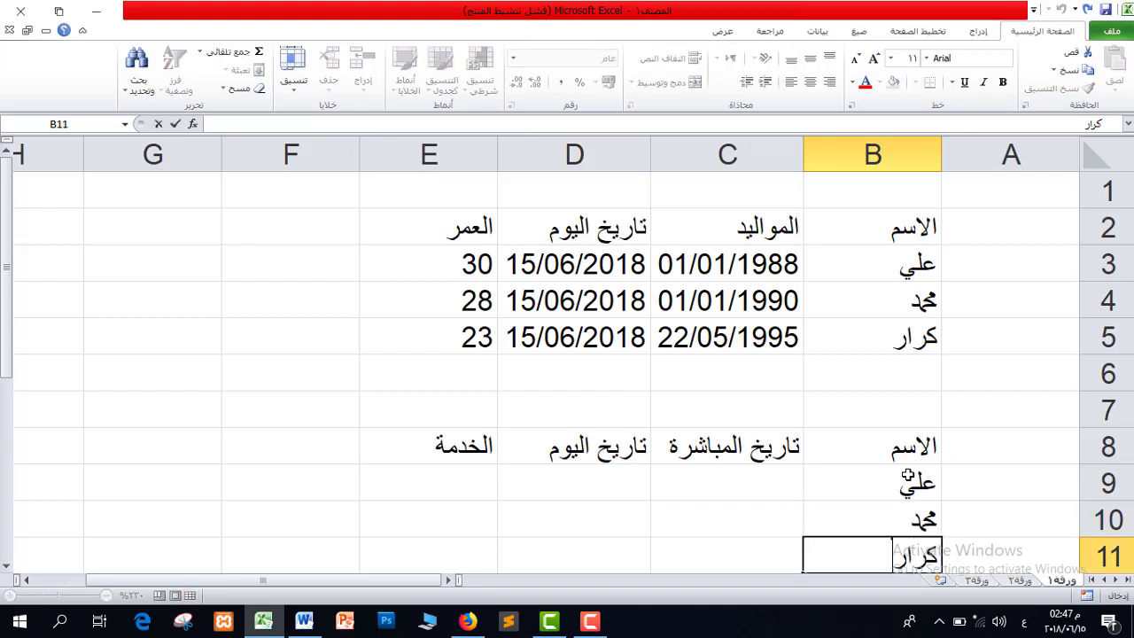
Enter the start date 1/3/2017 in cell C9
click(742, 477)
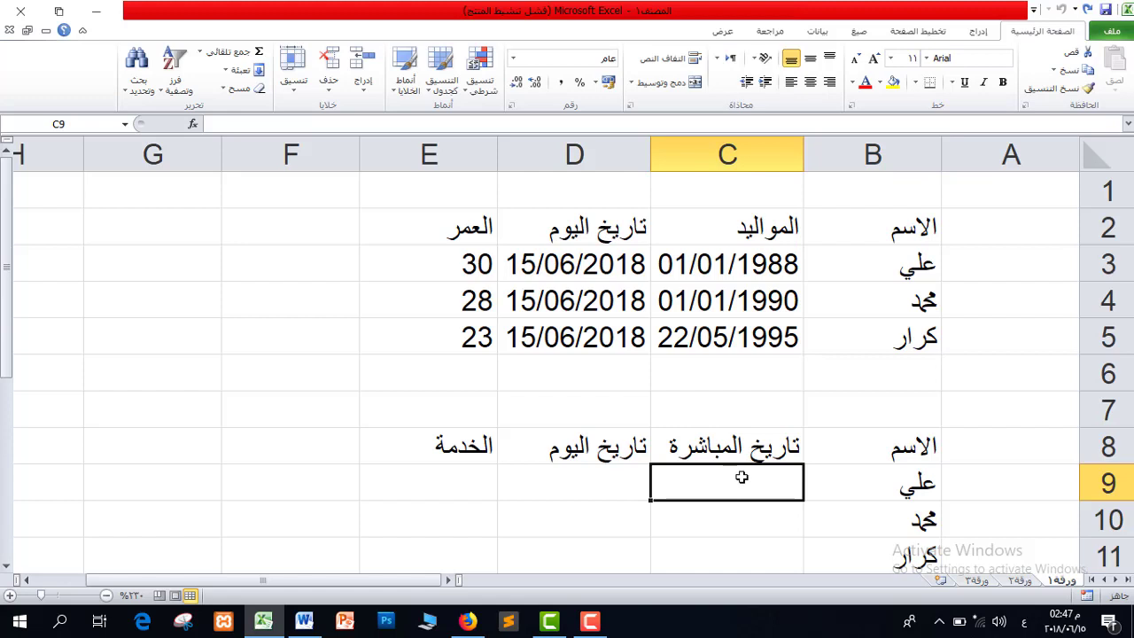
text(1/)
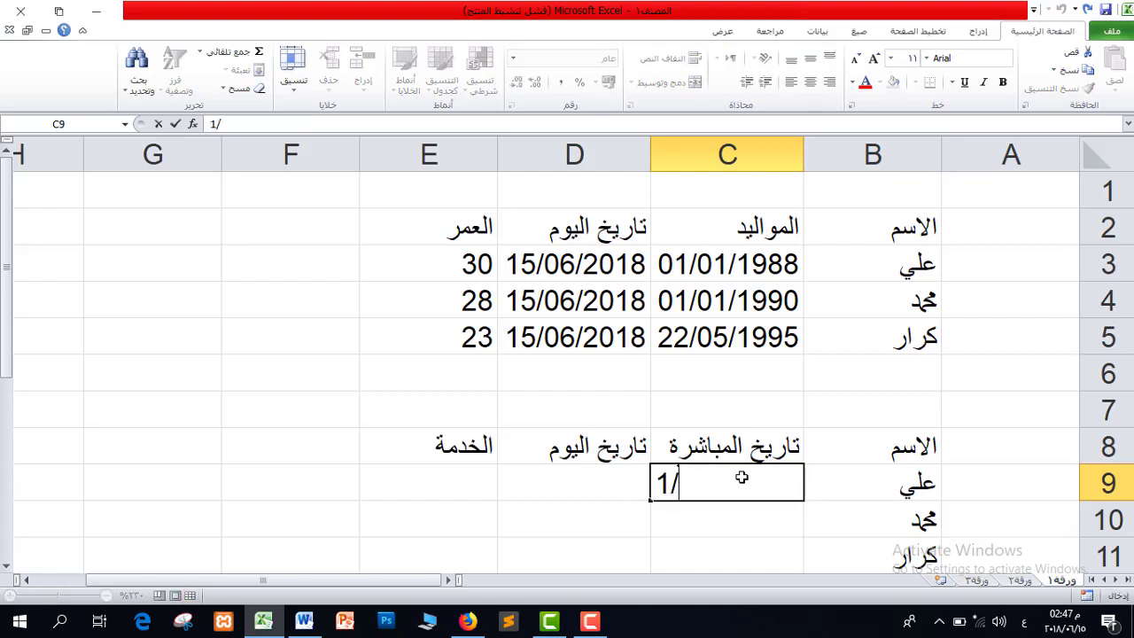
text(3/2017)
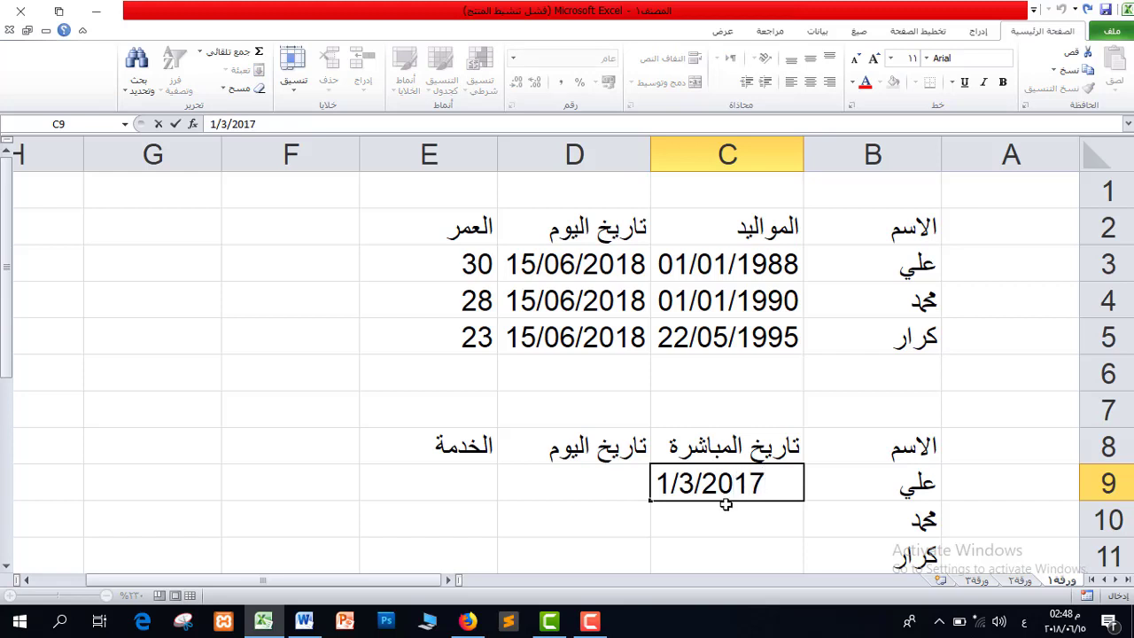
click(596, 484)
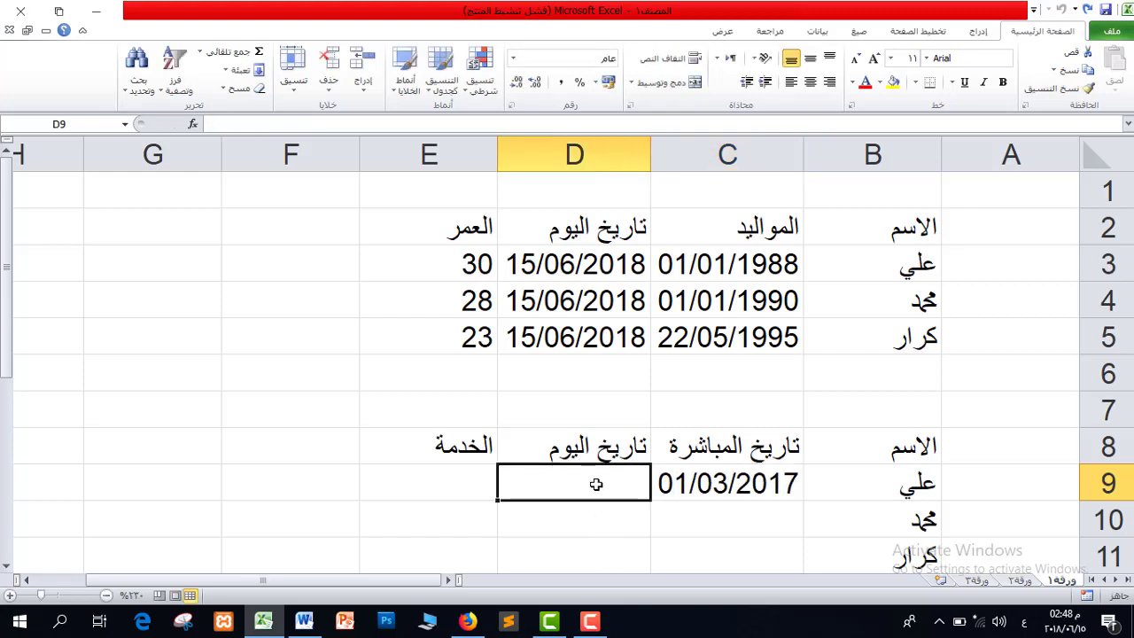
click(779, 517)
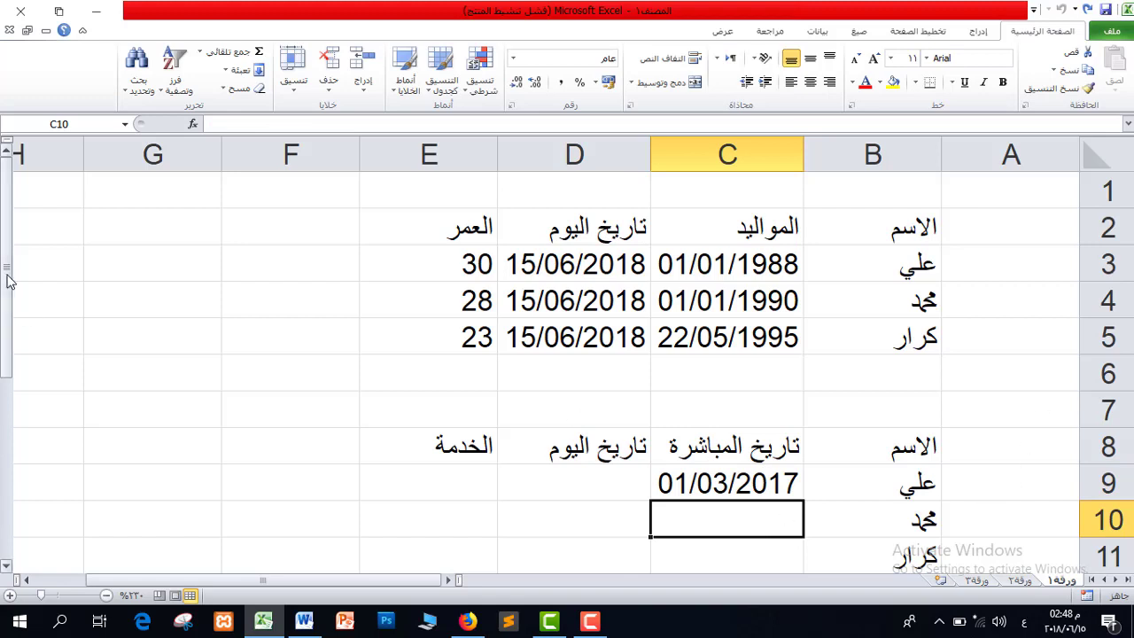
Insert the TODAY function in cell D9 under the second table's "تاريخ اليوم" header
click(580, 475)
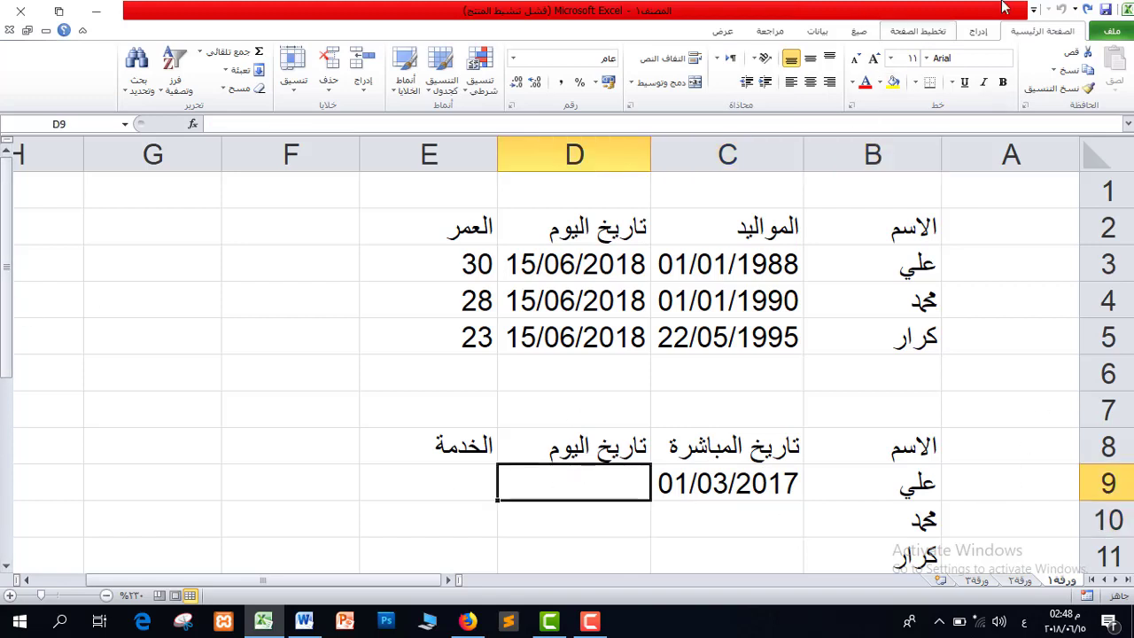
click(859, 31)
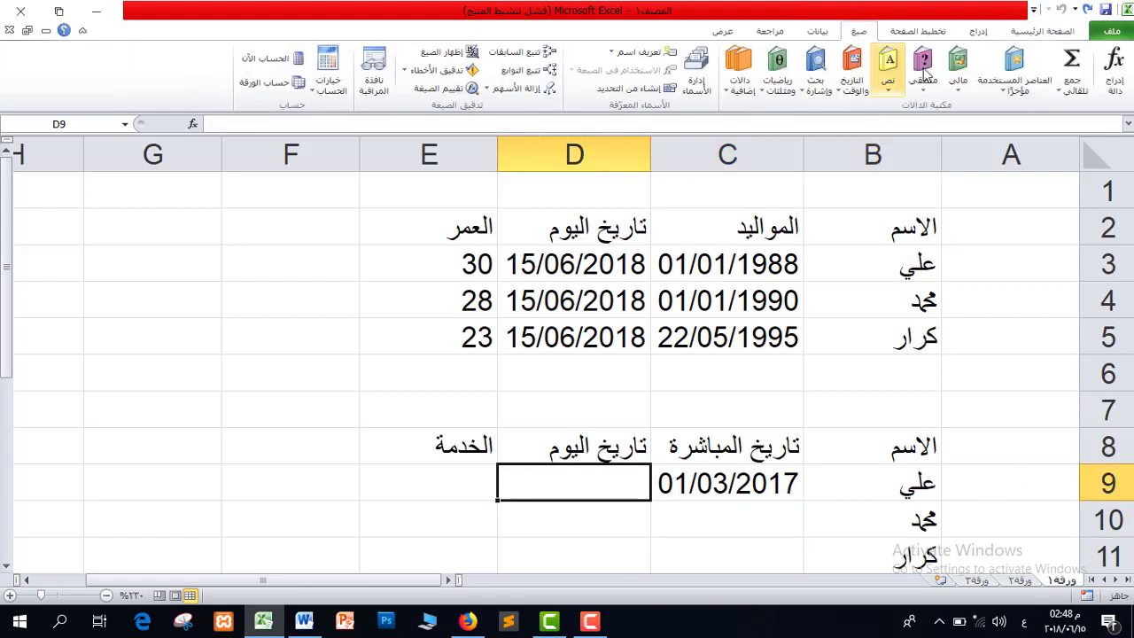
click(1015, 69)
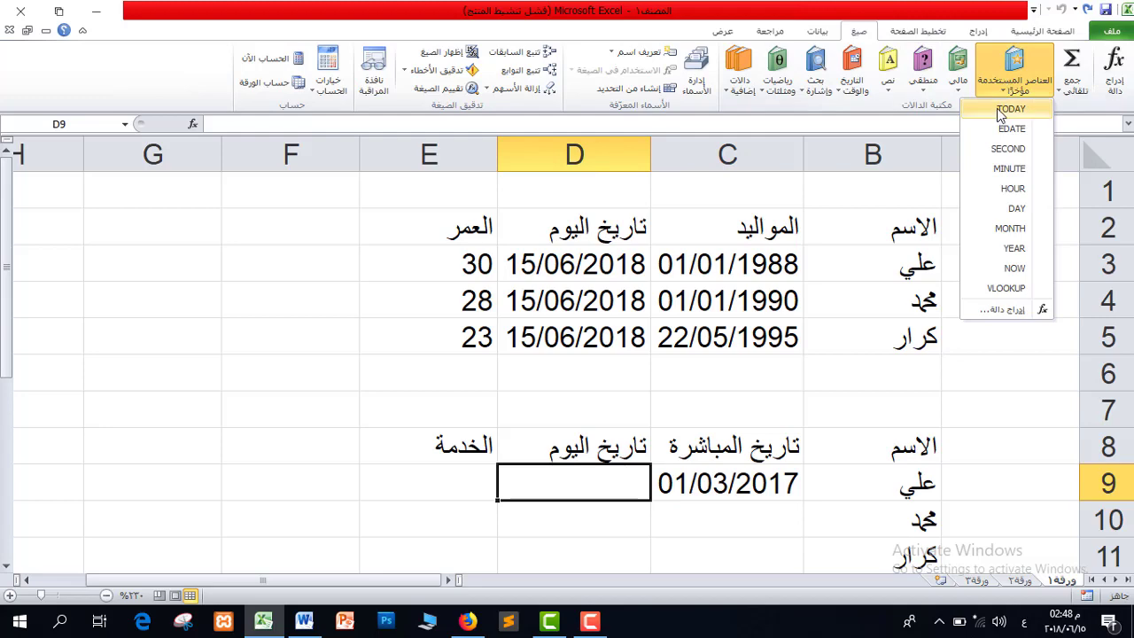
click(856, 86)
click(829, 403)
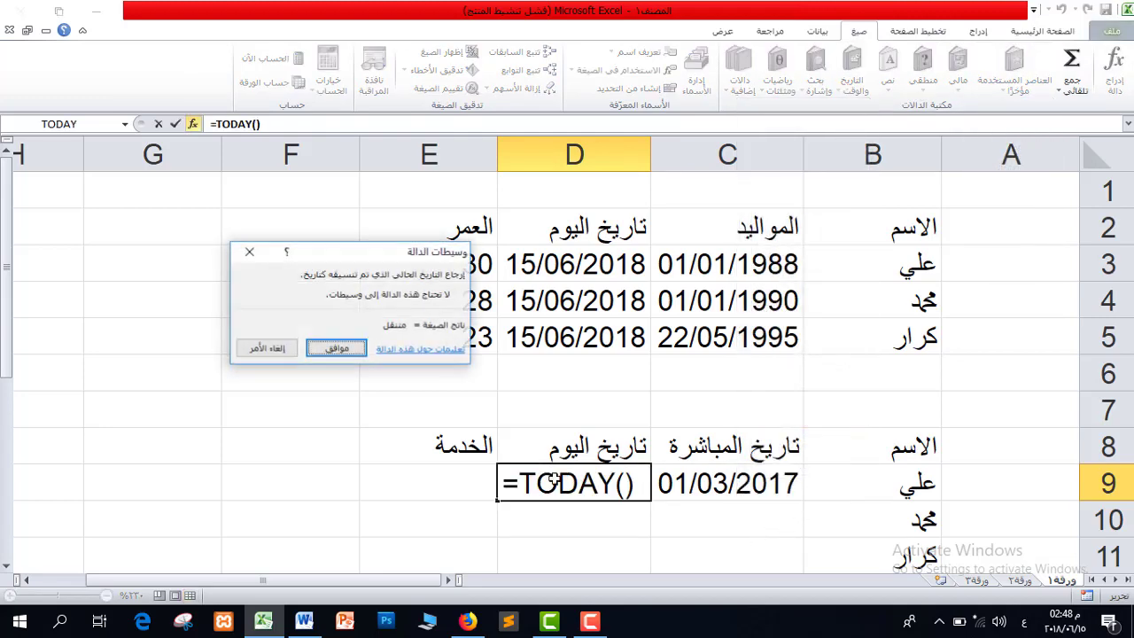
click(336, 347)
Enter the start date 3/4/2007 in cell C10 and fill the TODAY formula from D9 down to D10
click(752, 514)
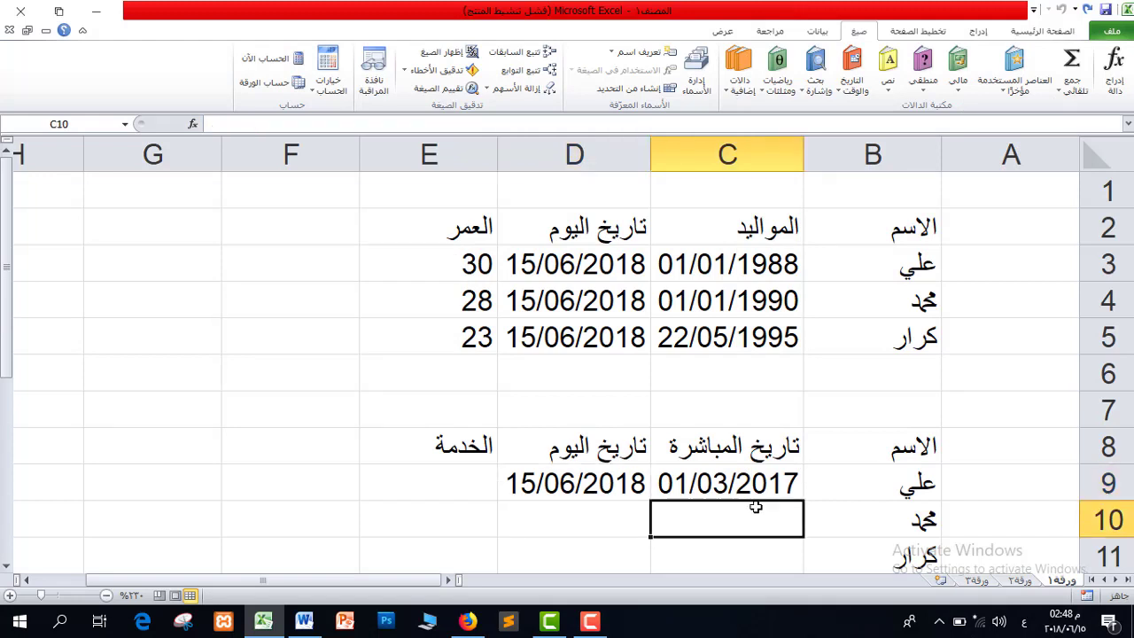
text(3/4/)
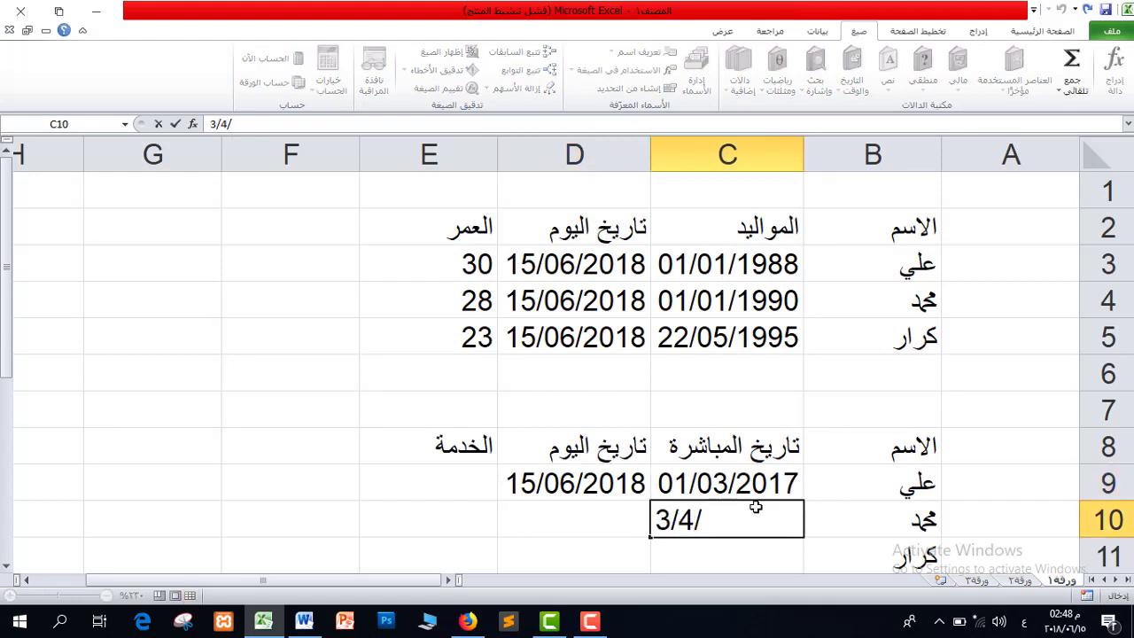
text(2007)
click(599, 517)
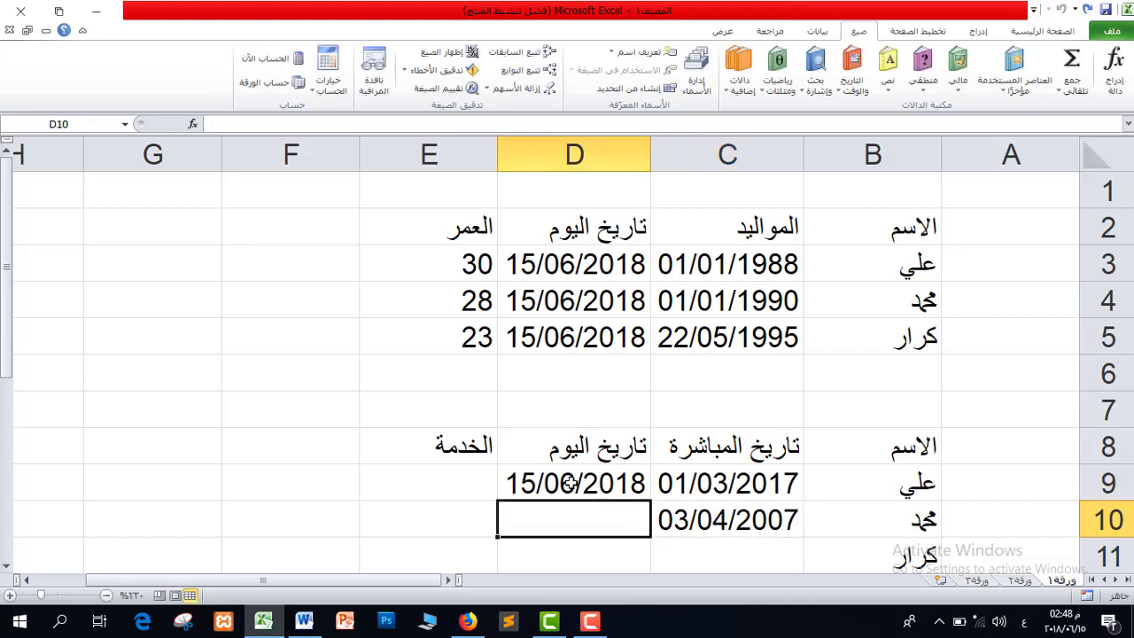
click(572, 482)
drag(500, 501, 620, 531)
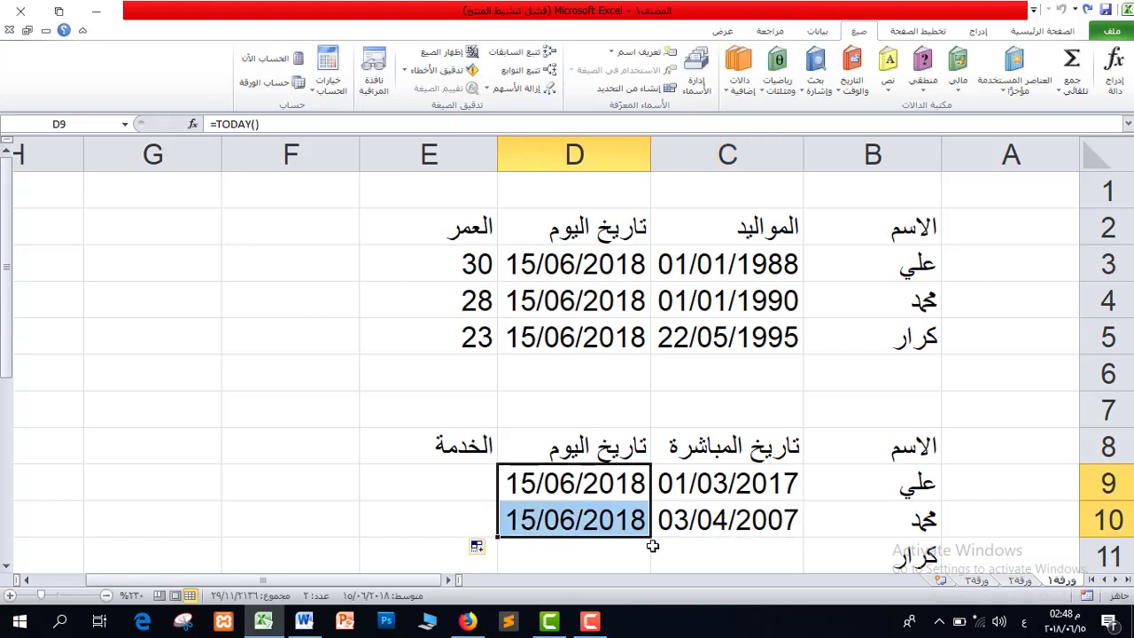
Enter the start date 24/8/2010 in cell C11 and fill the TODAY formula from D10 down to D11
click(757, 548)
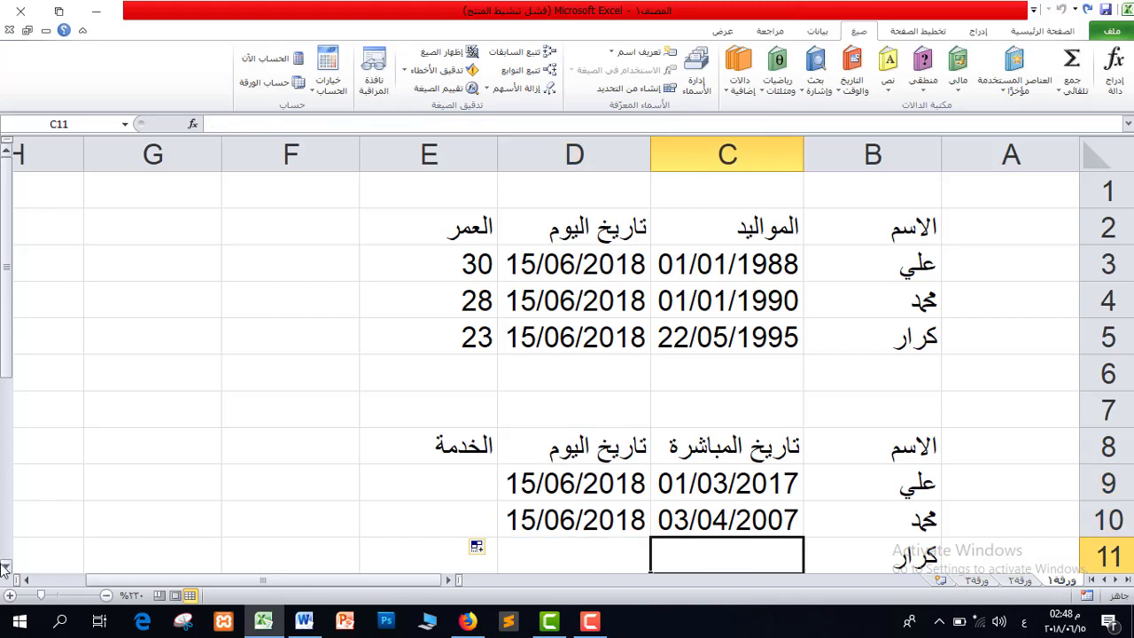
scroll(762, 514, down, 1)
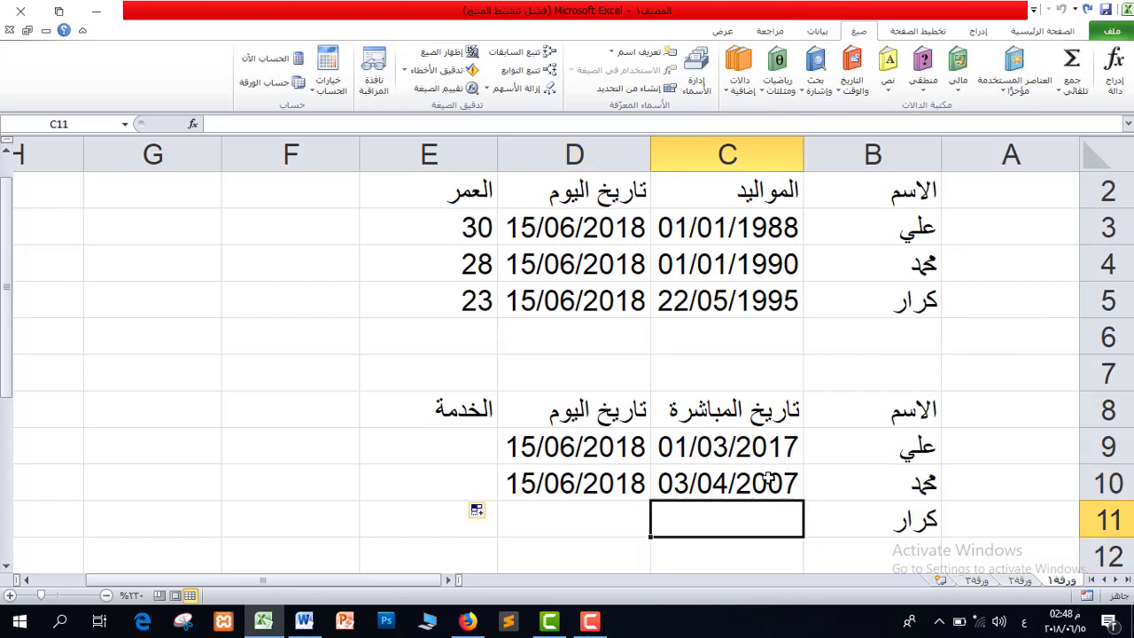
text(24)
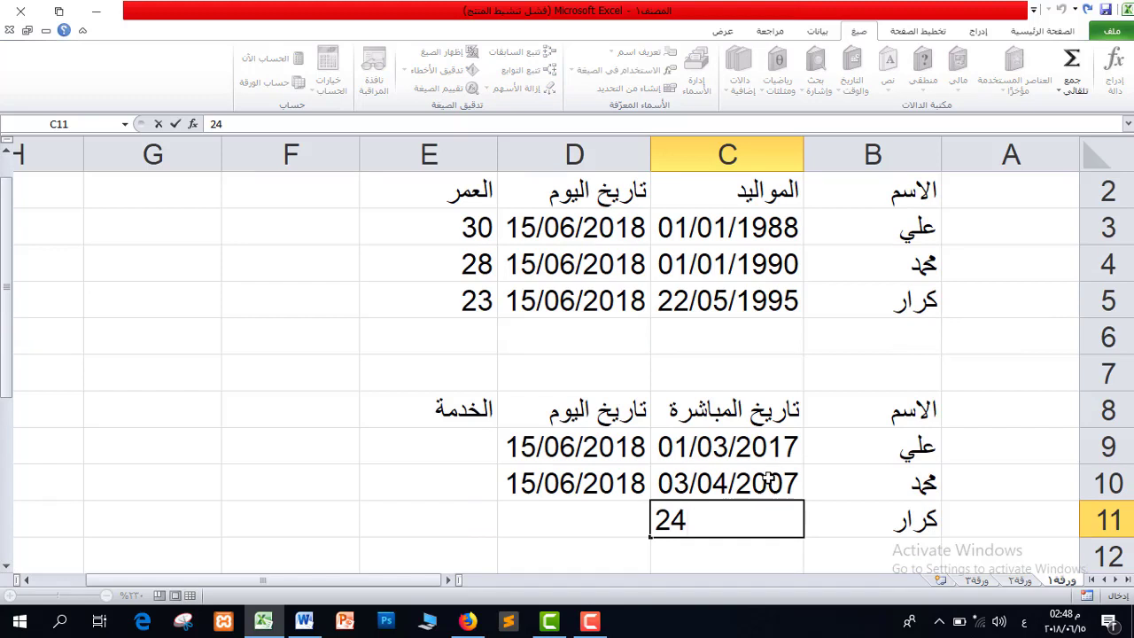
text(/8/2010)
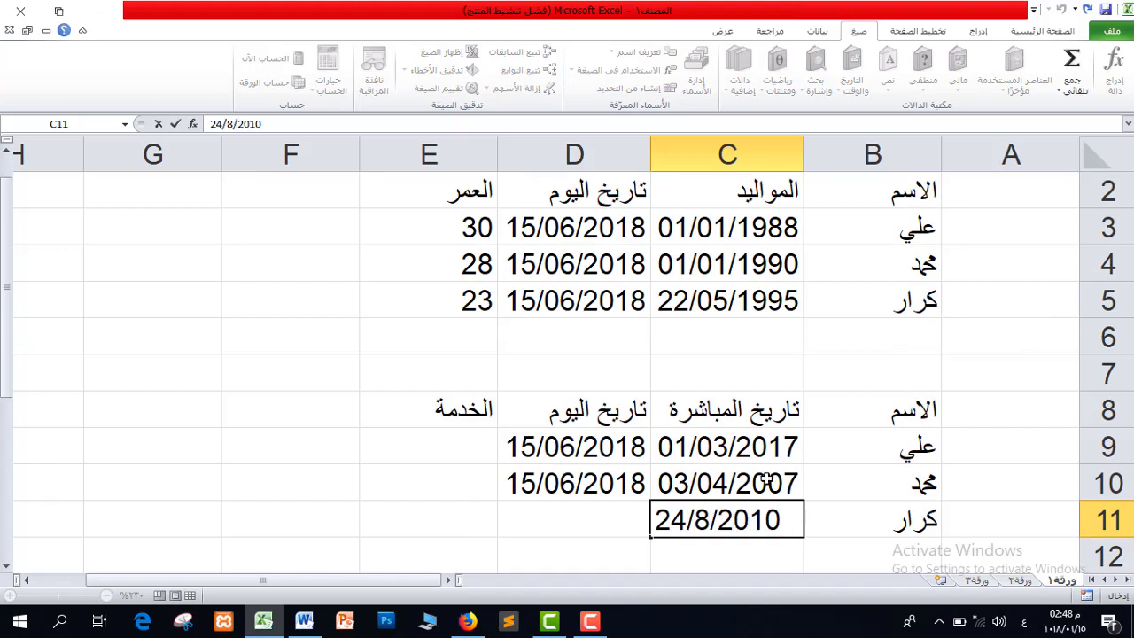
click(577, 519)
click(519, 489)
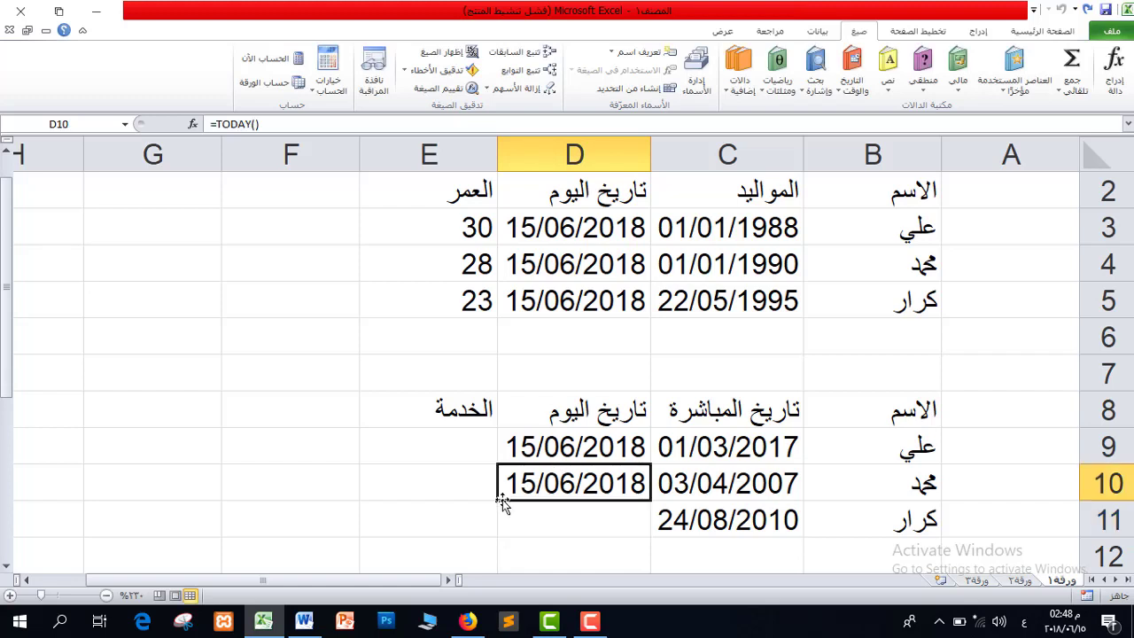
drag(500, 501, 500, 525)
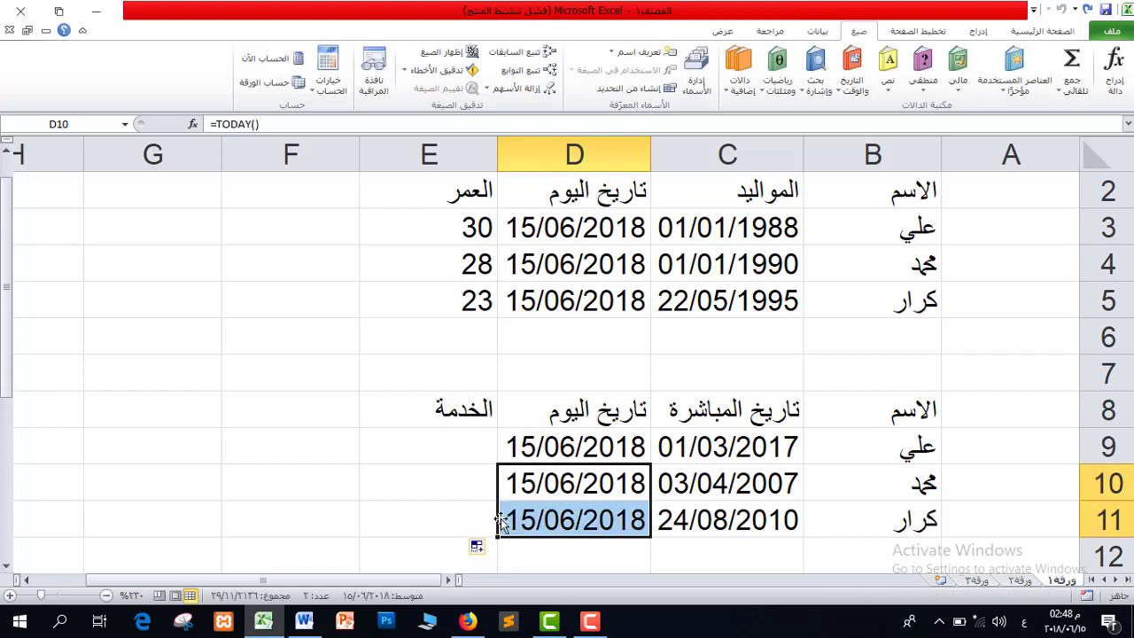
Select service cell E9, switch to Word to review the two date arguments of the YEAR subtraction pattern, and return to Excel
click(454, 485)
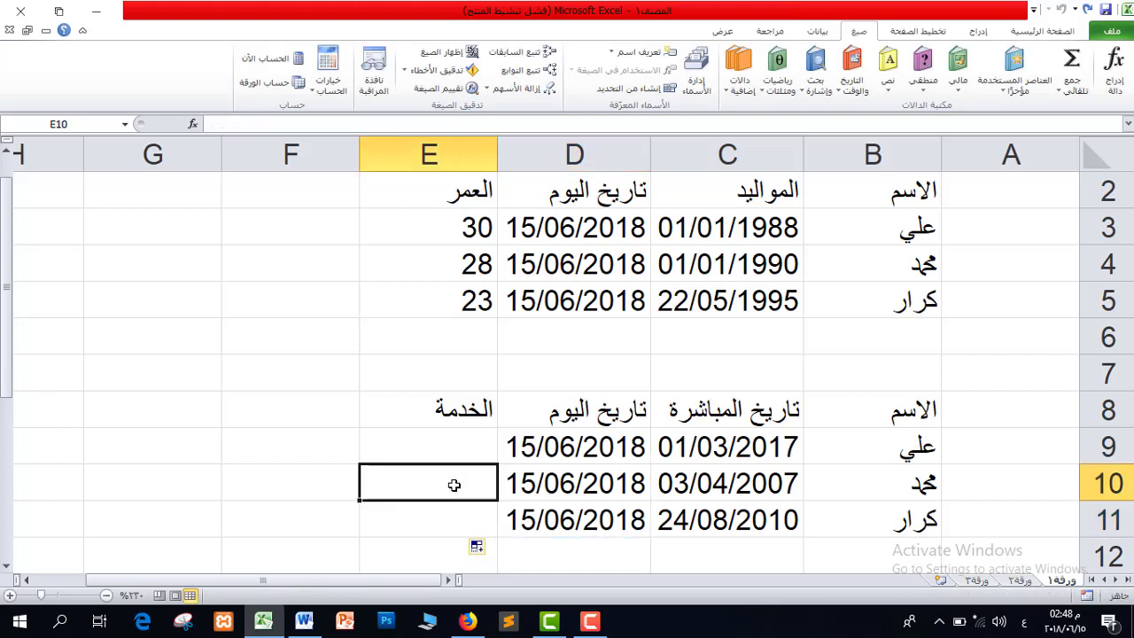
click(457, 451)
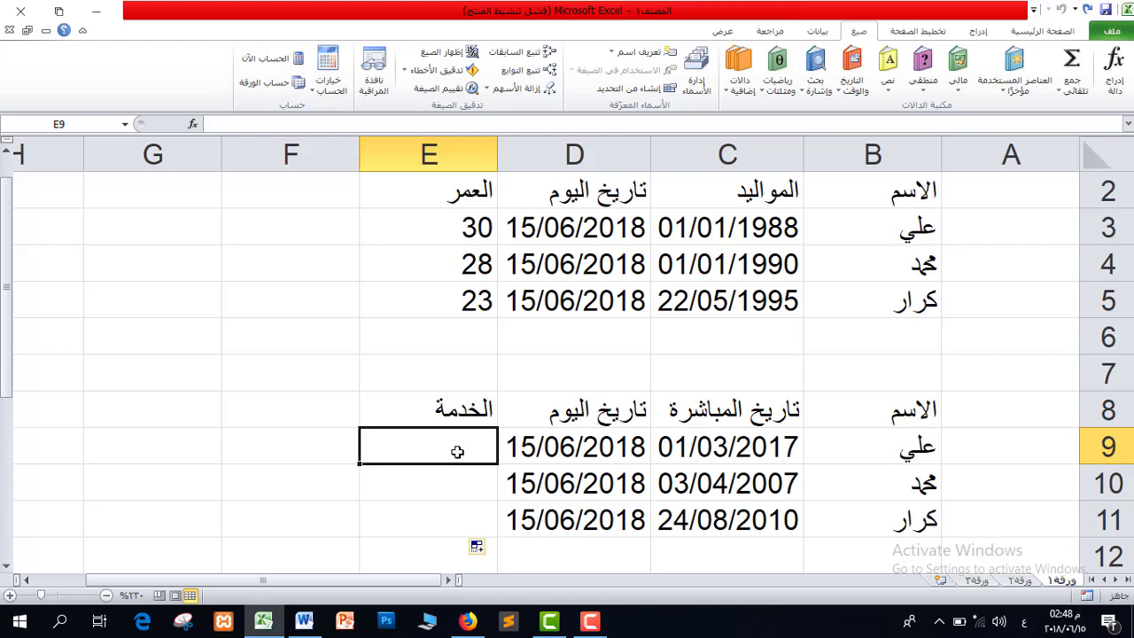
click(304, 620)
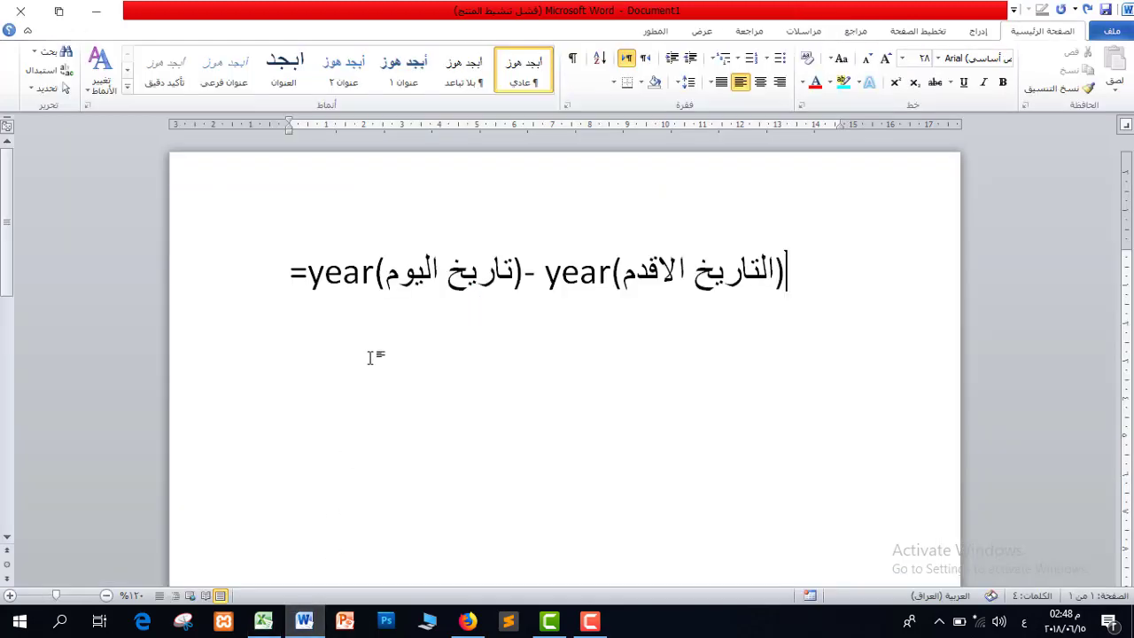
drag(512, 273, 407, 277)
click(388, 277)
drag(415, 275, 725, 280)
click(666, 279)
click(97, 10)
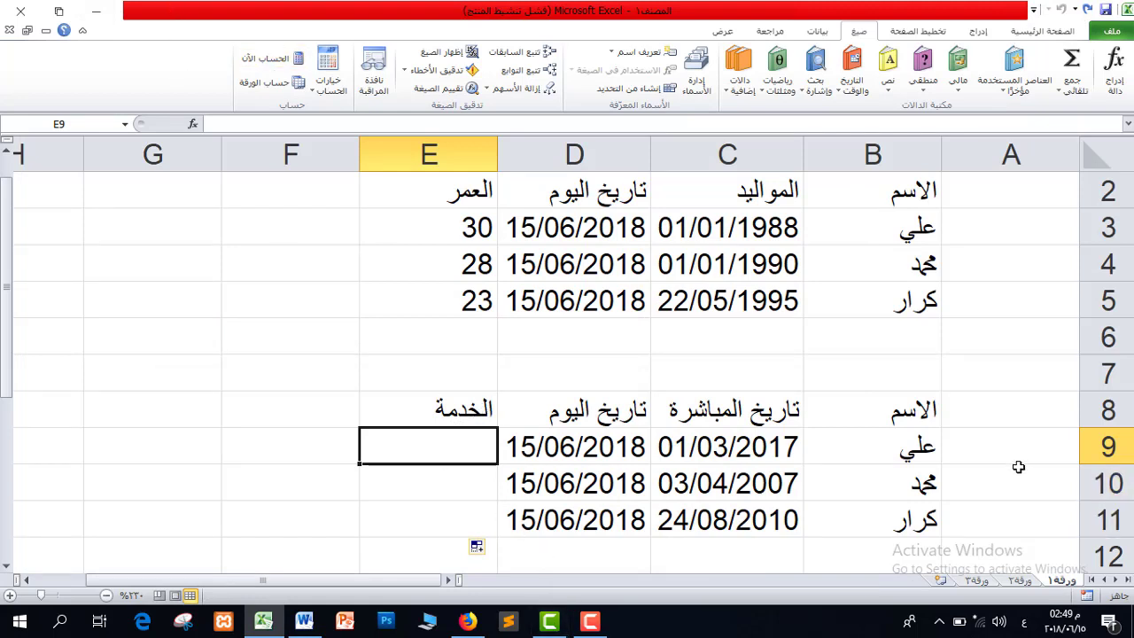
Enter the formula =YEAR(D9)-YEAR(C9) in service cell E9
click(270, 124)
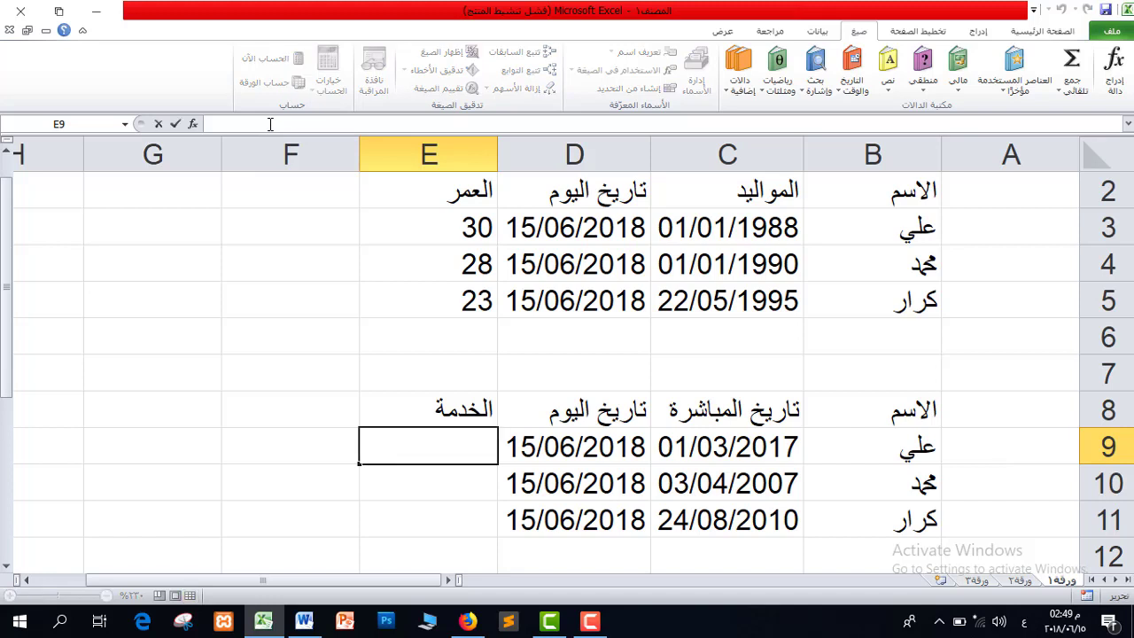
key(alt+shift)
text(=y)
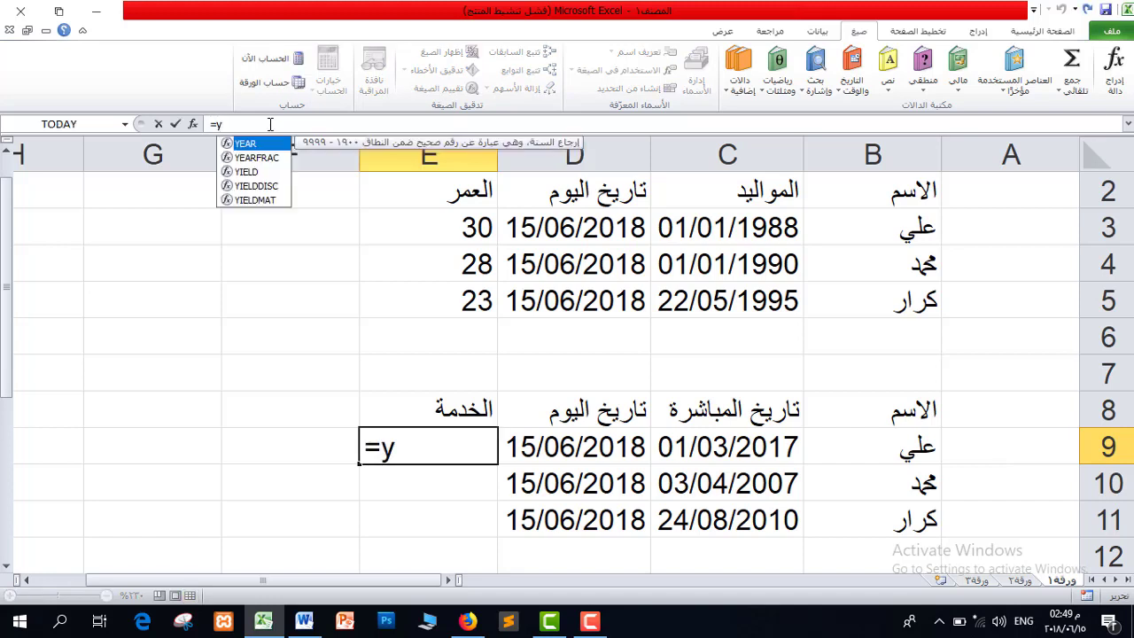
key(Tab)
click(558, 448)
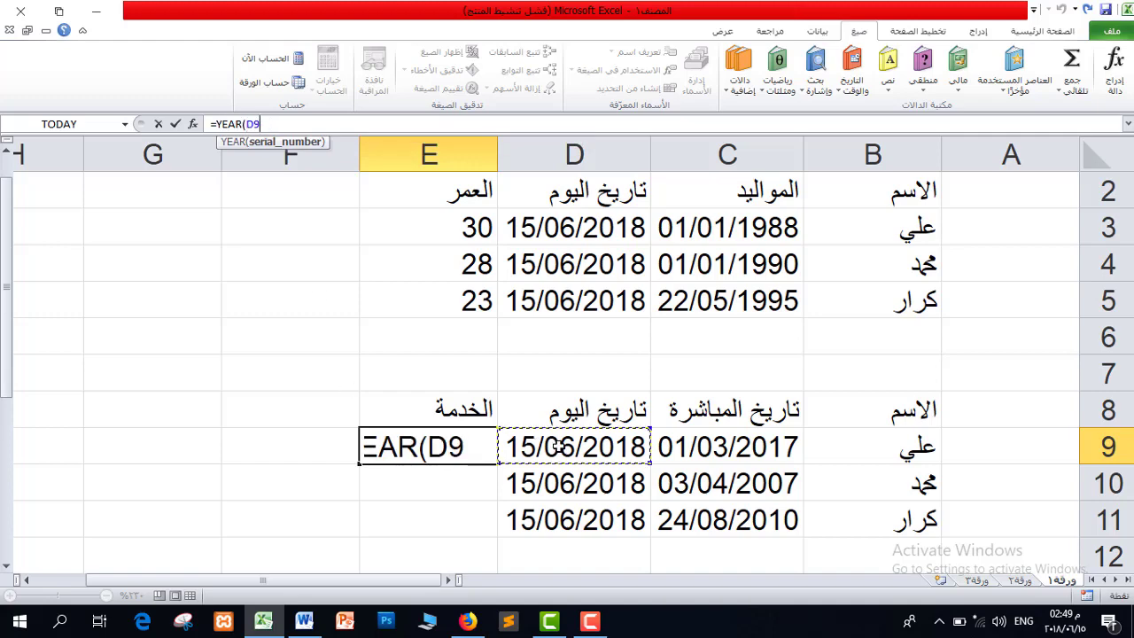
text())
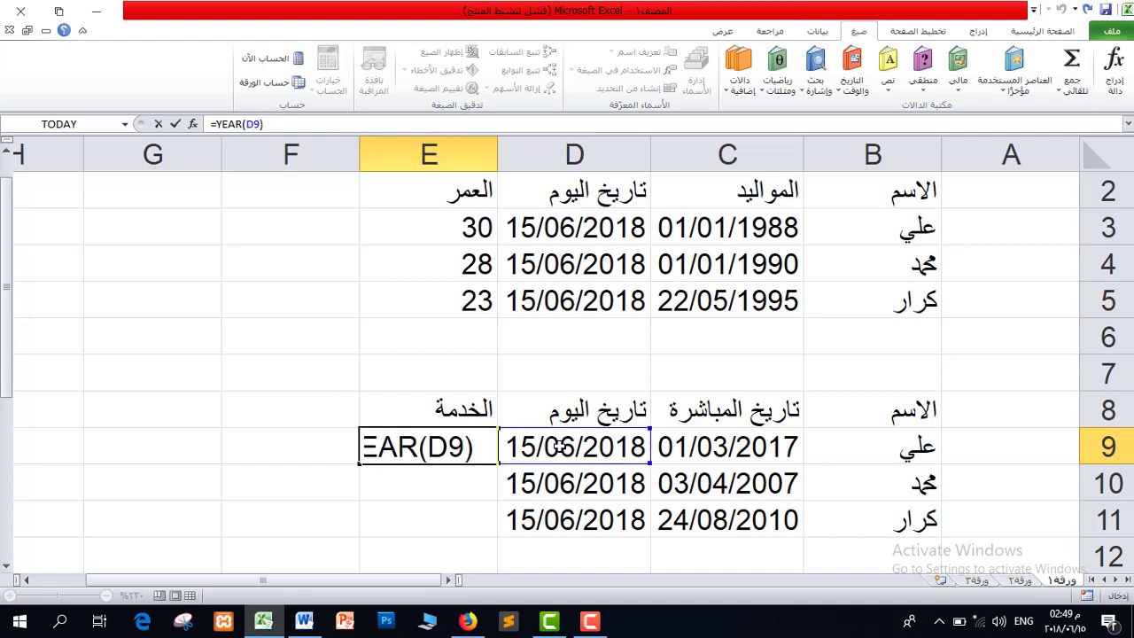
text(-y)
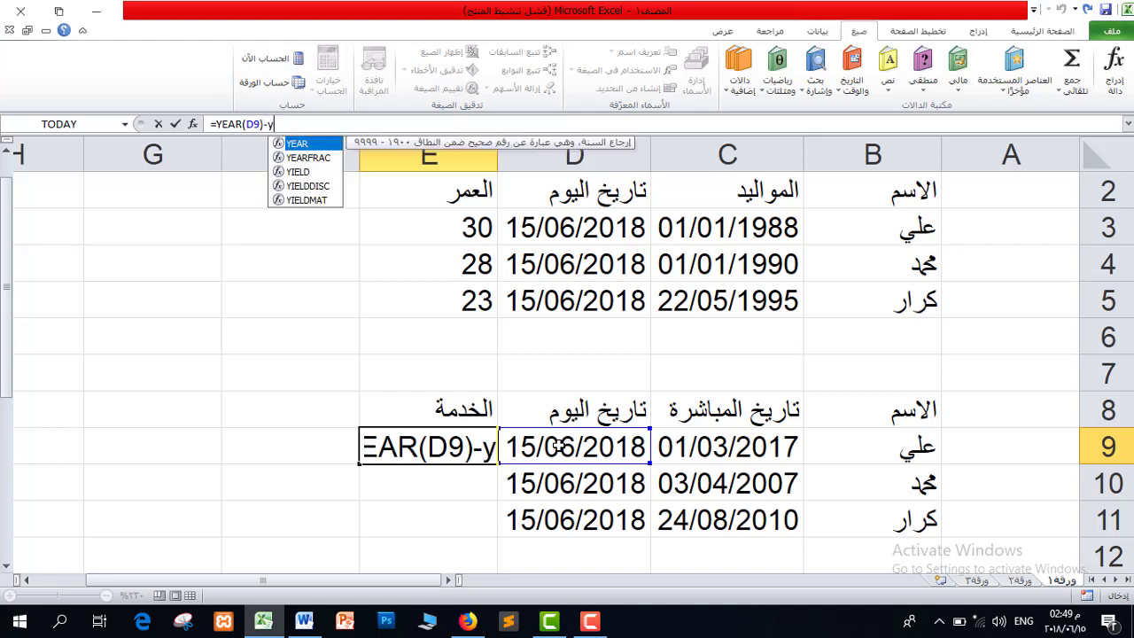
key(Tab)
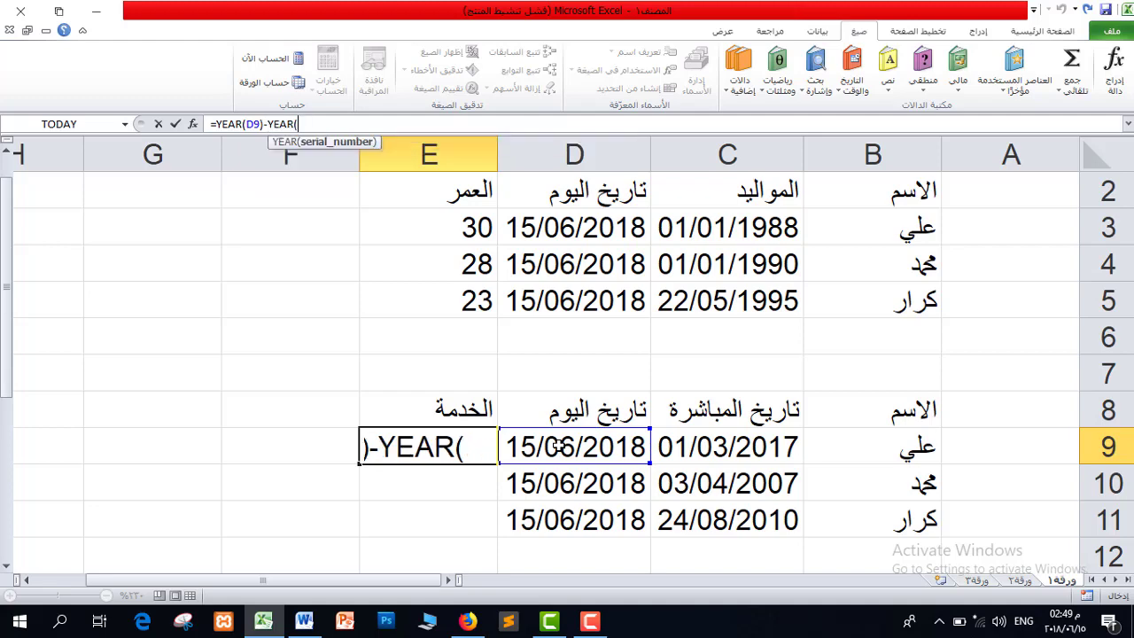
click(733, 451)
text())
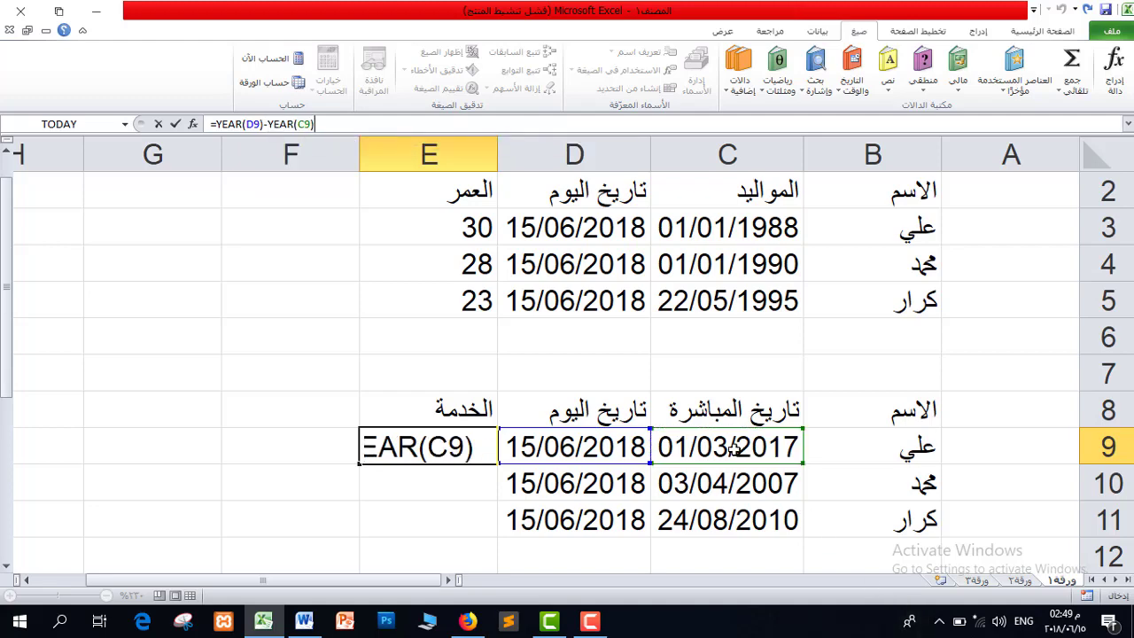
key(Return)
Try filling the service formula from E9 down to E11 and undo the fill
click(420, 450)
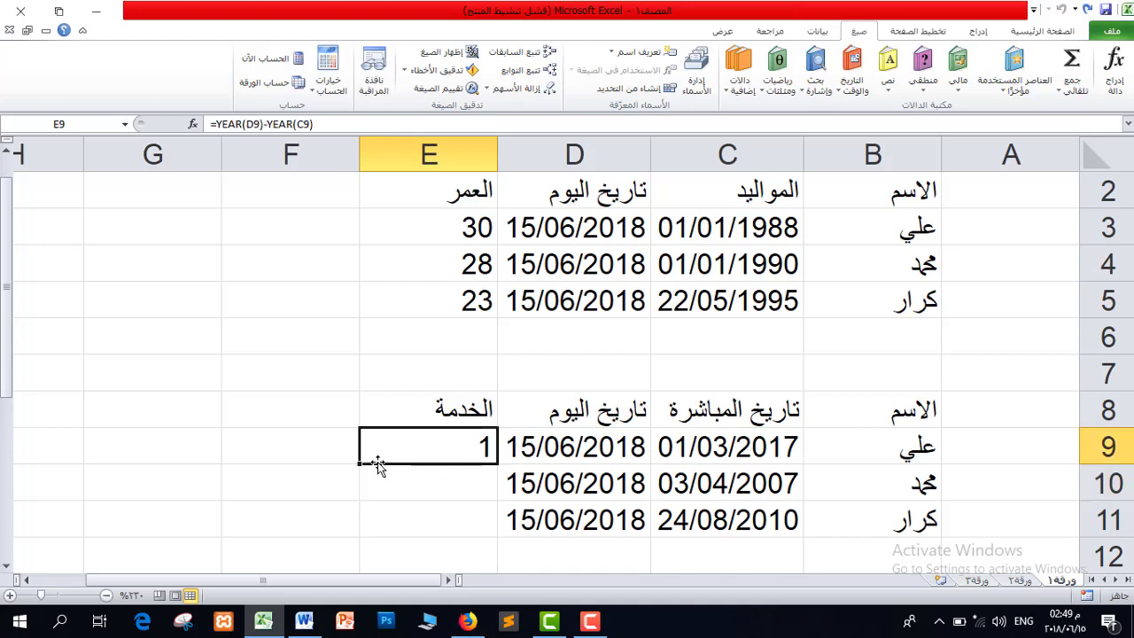
drag(361, 464, 354, 532)
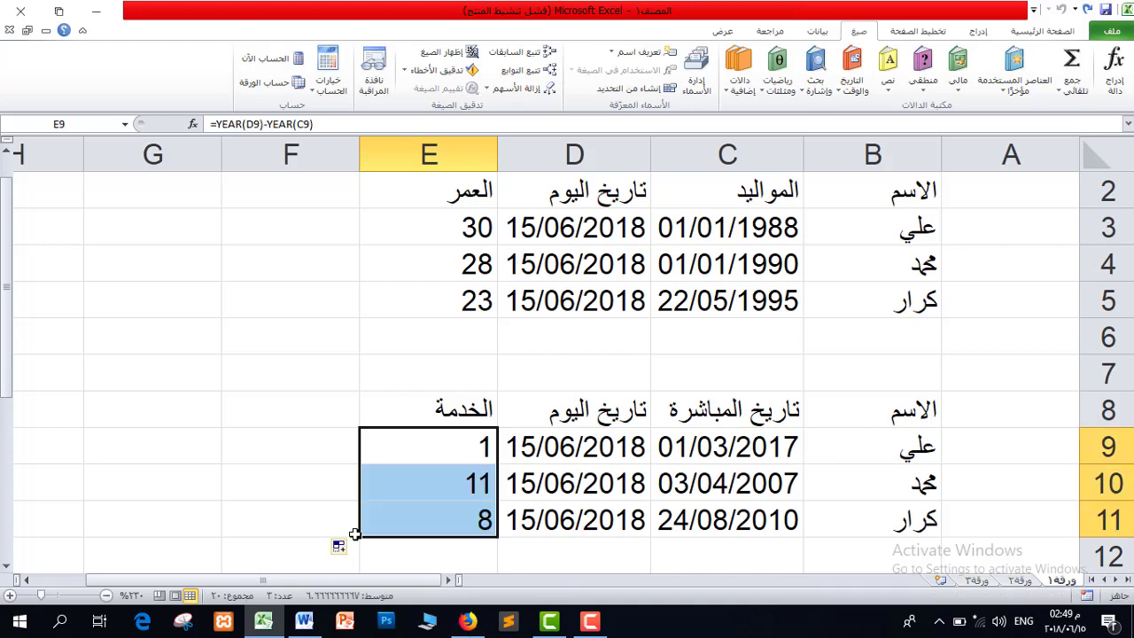
key(ctrl+z)
Enter the formula =YEAR(D10)-YEAR(C10) in service cell E10
click(464, 493)
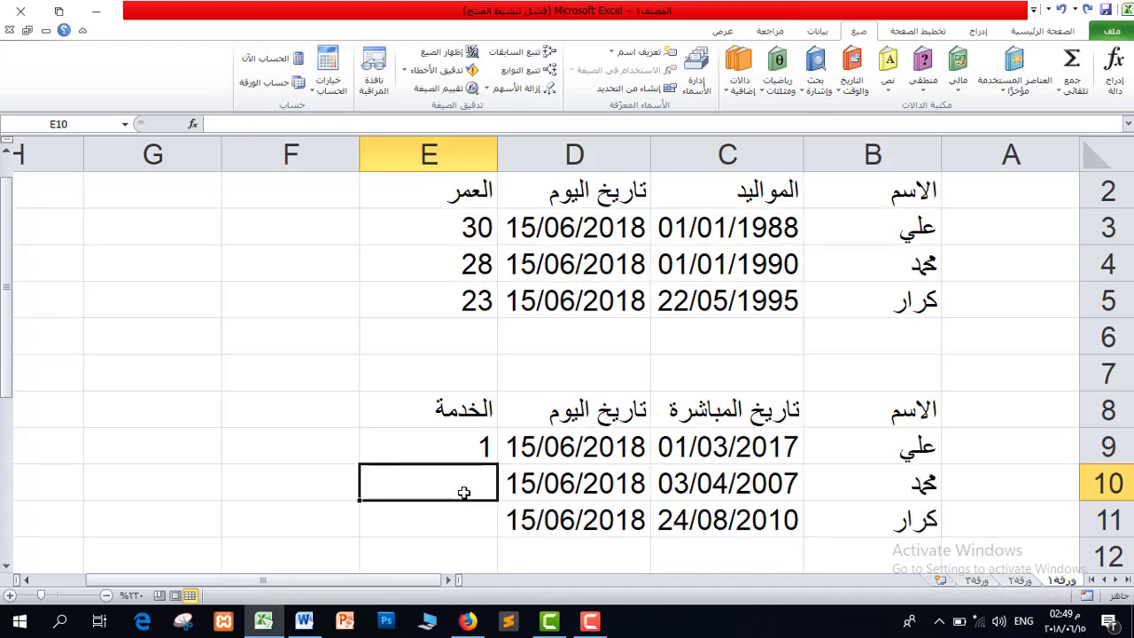
click(222, 119)
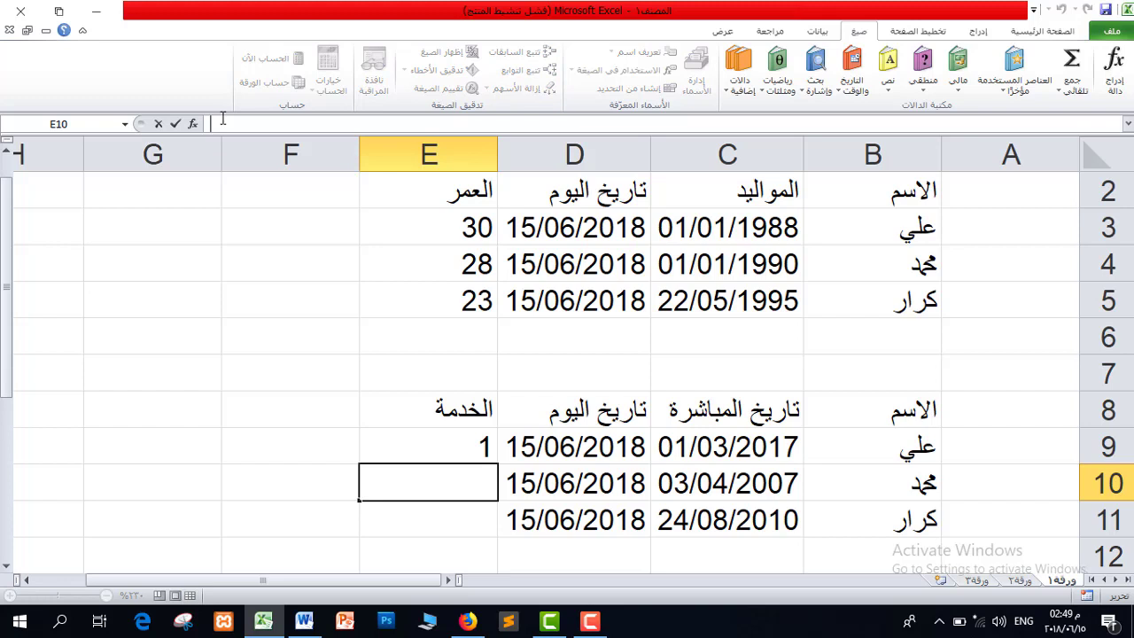
text(=y)
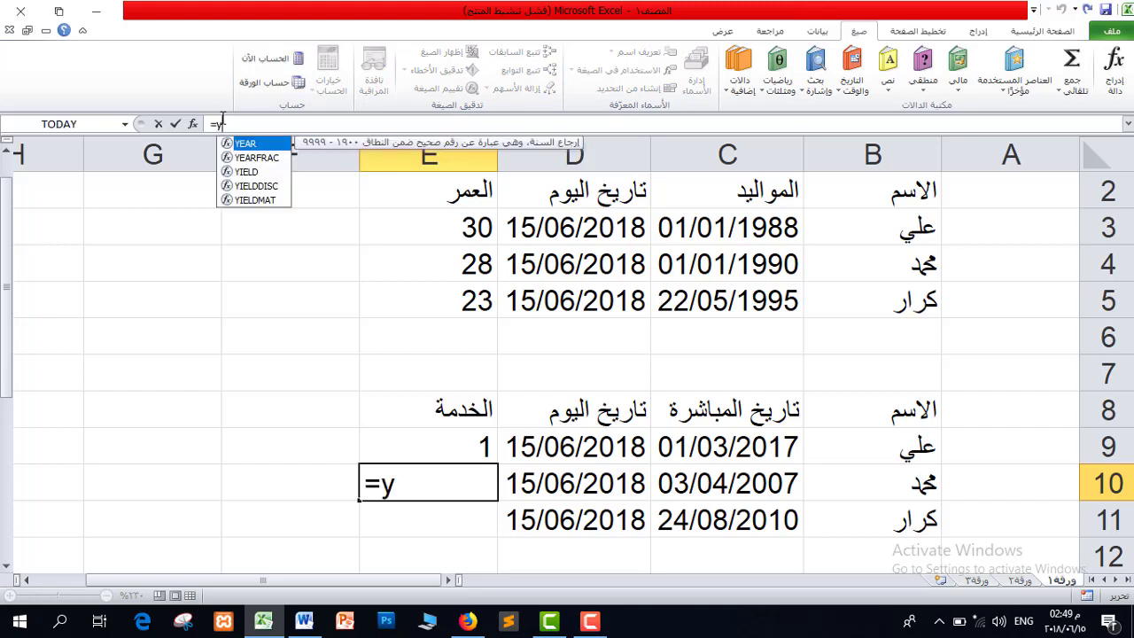
key(Tab)
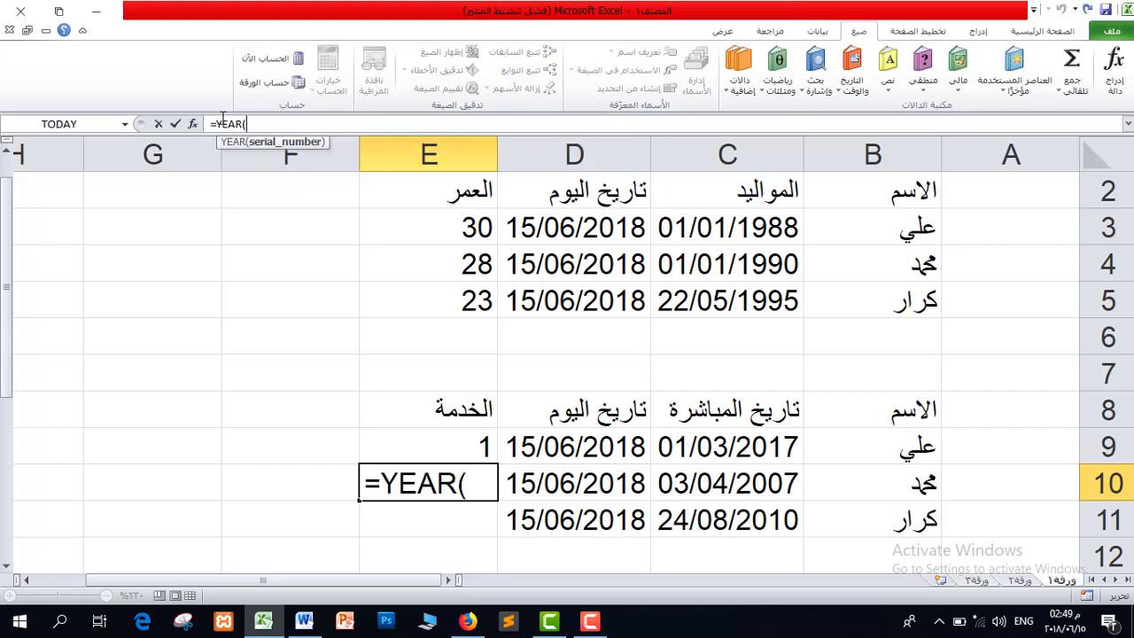
click(576, 484)
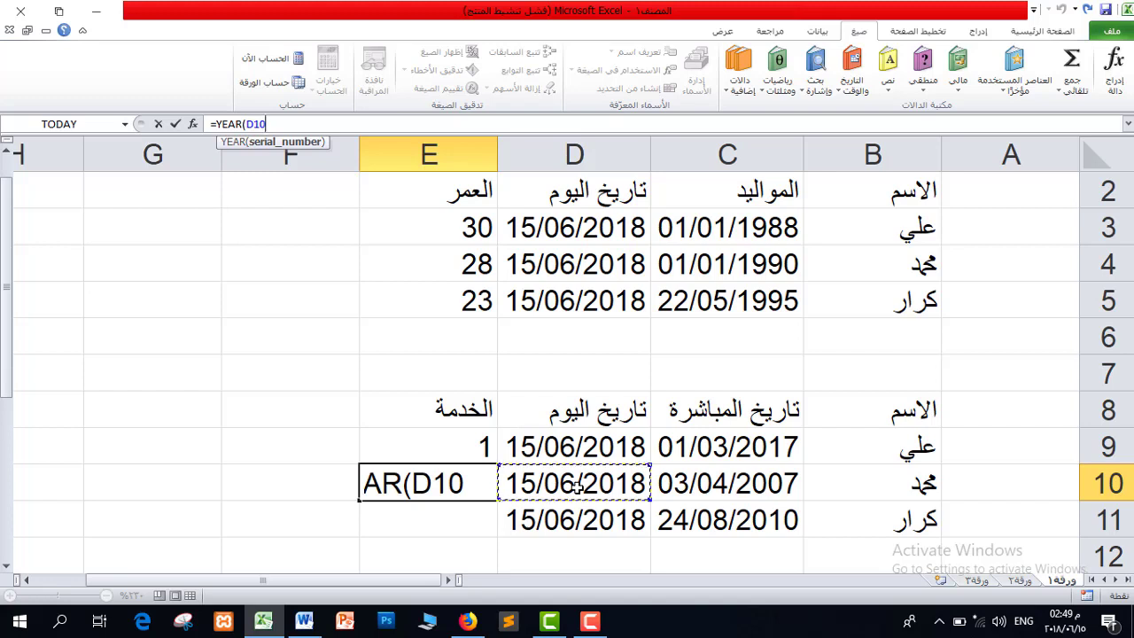
text()-)
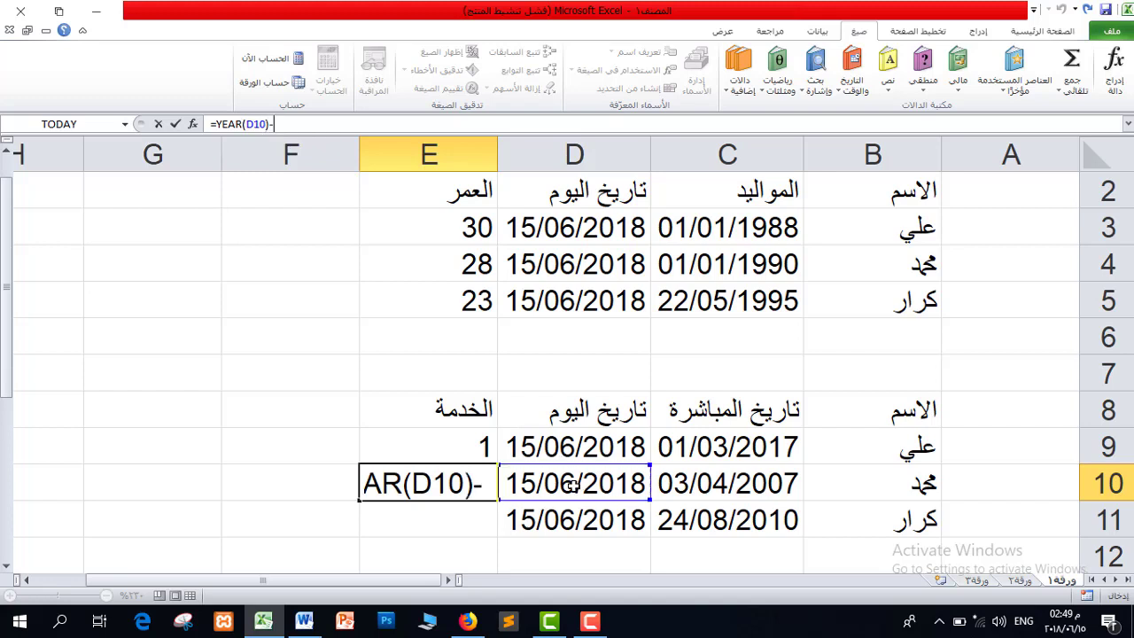
text(y)
key(Tab)
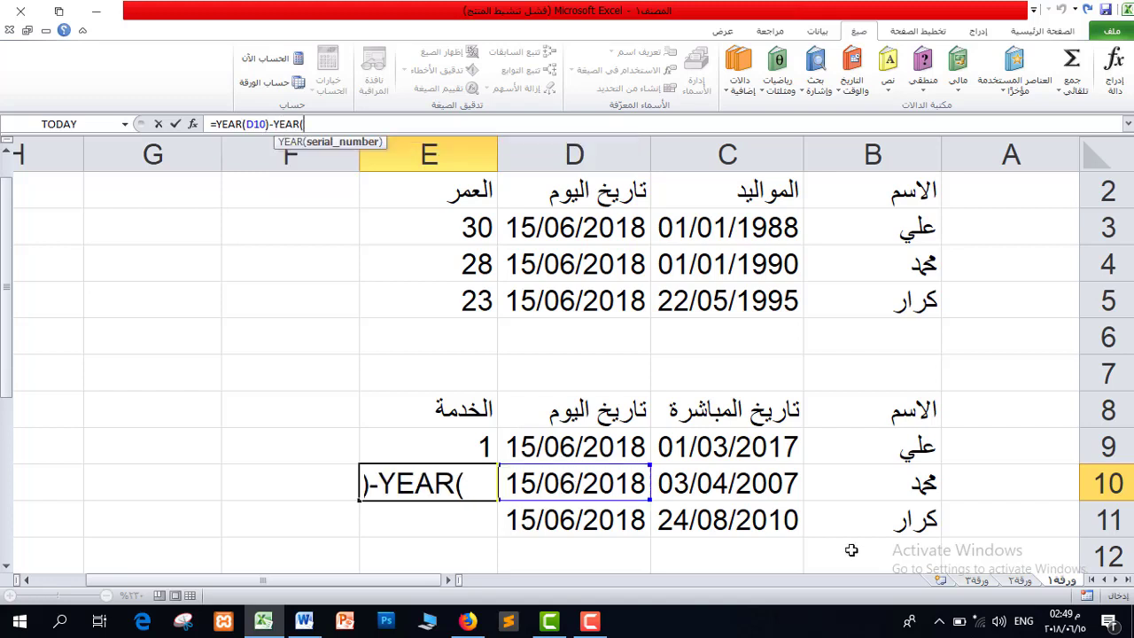
click(747, 490)
text())
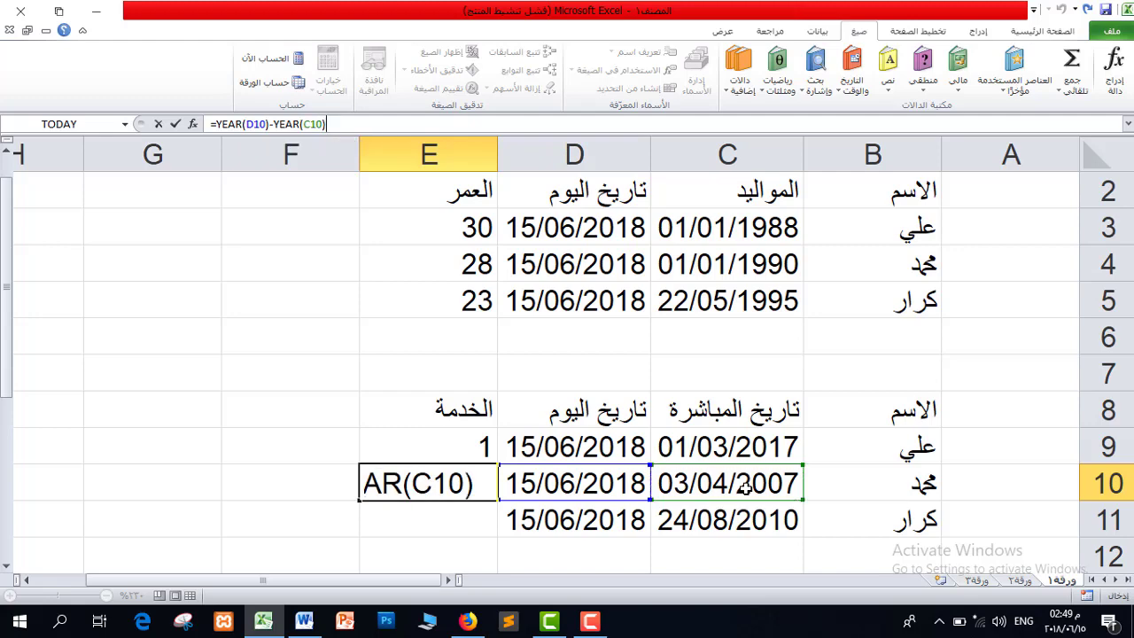
key(Return)
Fill the service formula from E10 down to E11
click(445, 490)
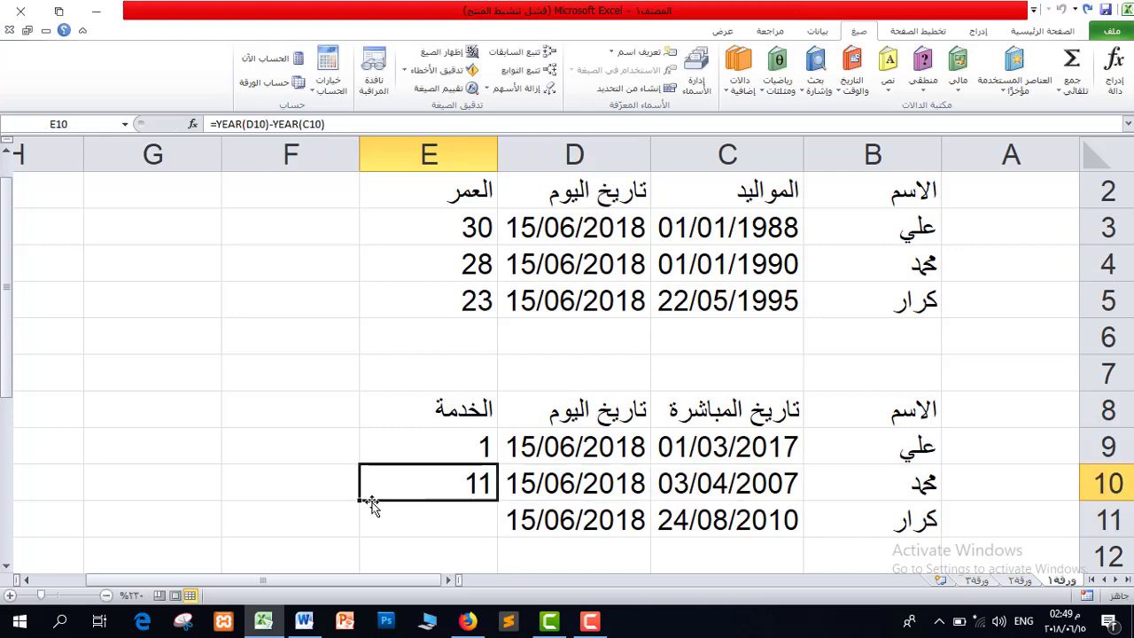
drag(372, 503, 366, 523)
click(265, 489)
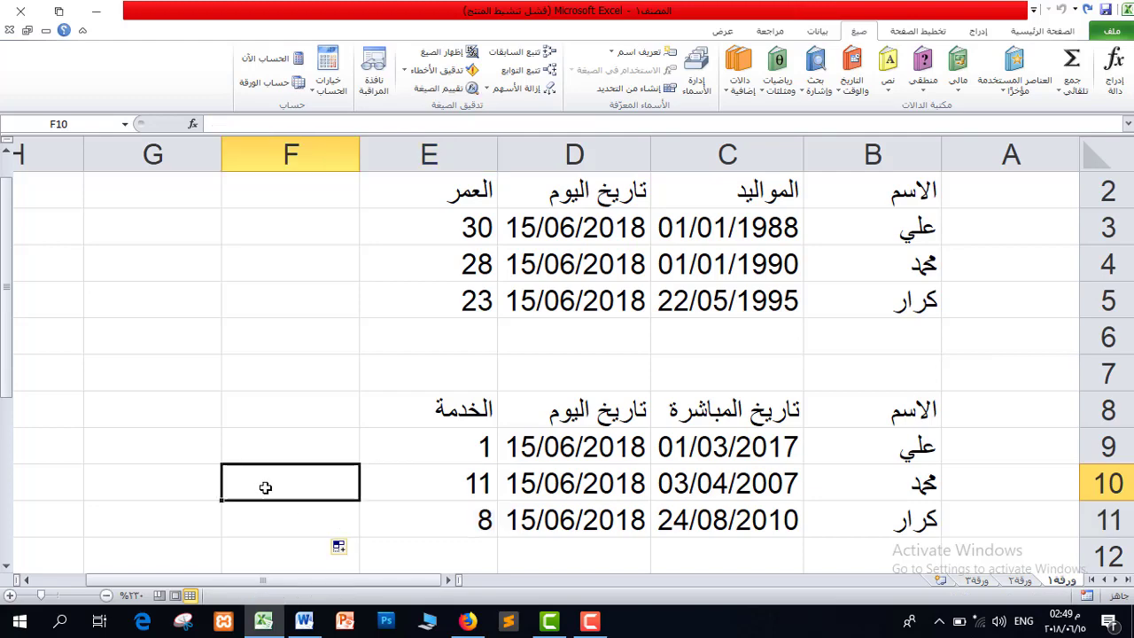
Switch to Word to review the two YEAR functions in the subtraction pattern, and return to Excel
click(304, 621)
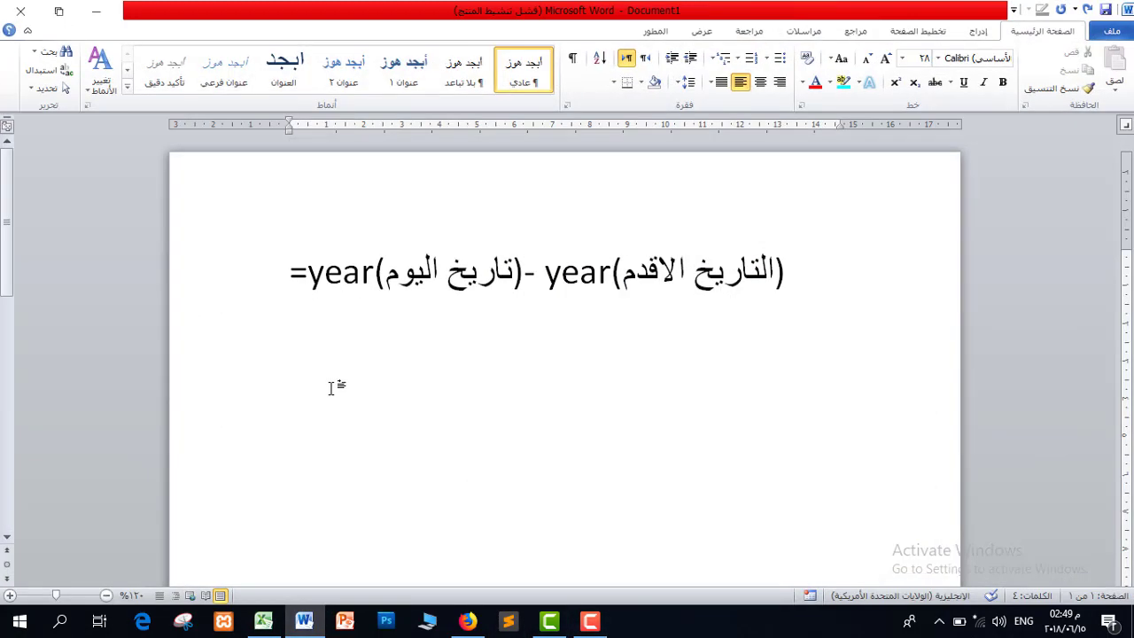
double_click(574, 266)
double_click(363, 270)
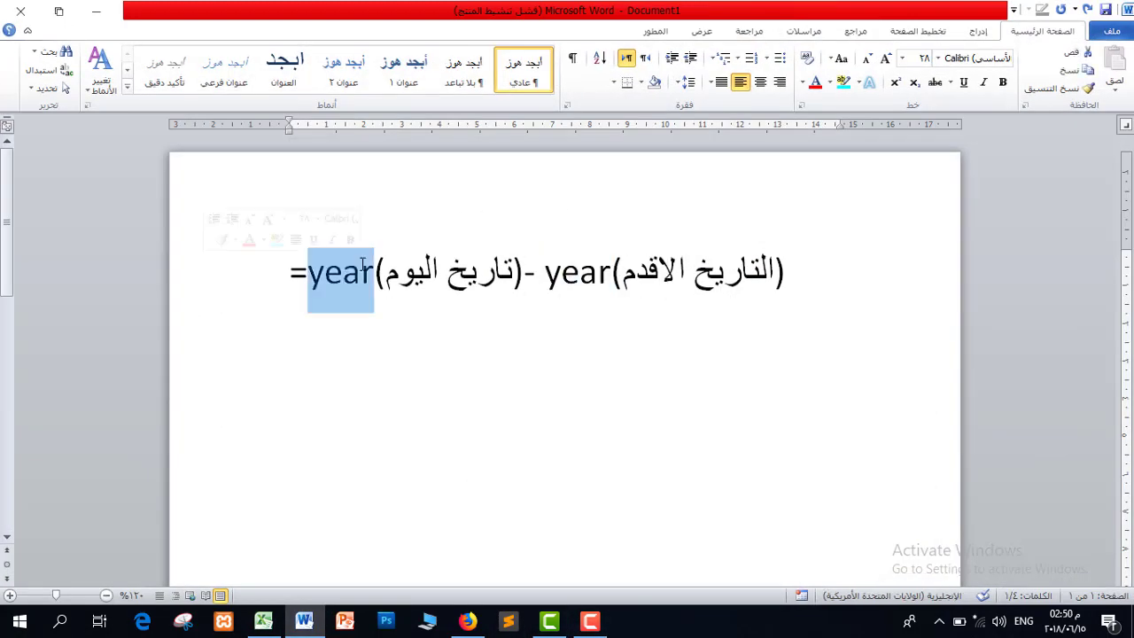
click(393, 359)
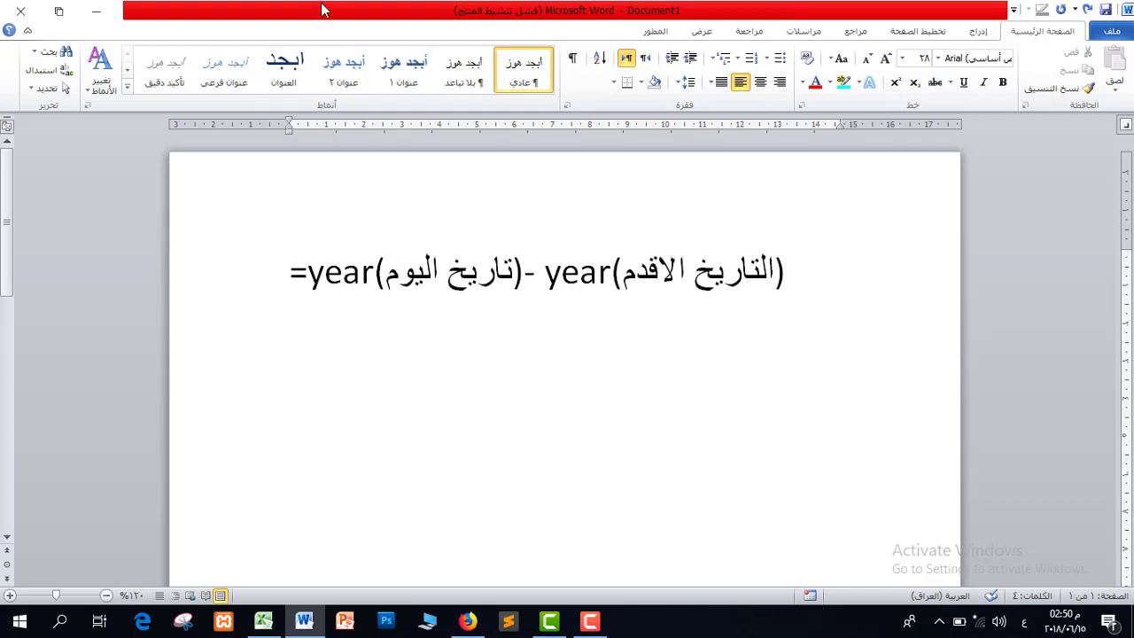
key(alt+Tab)
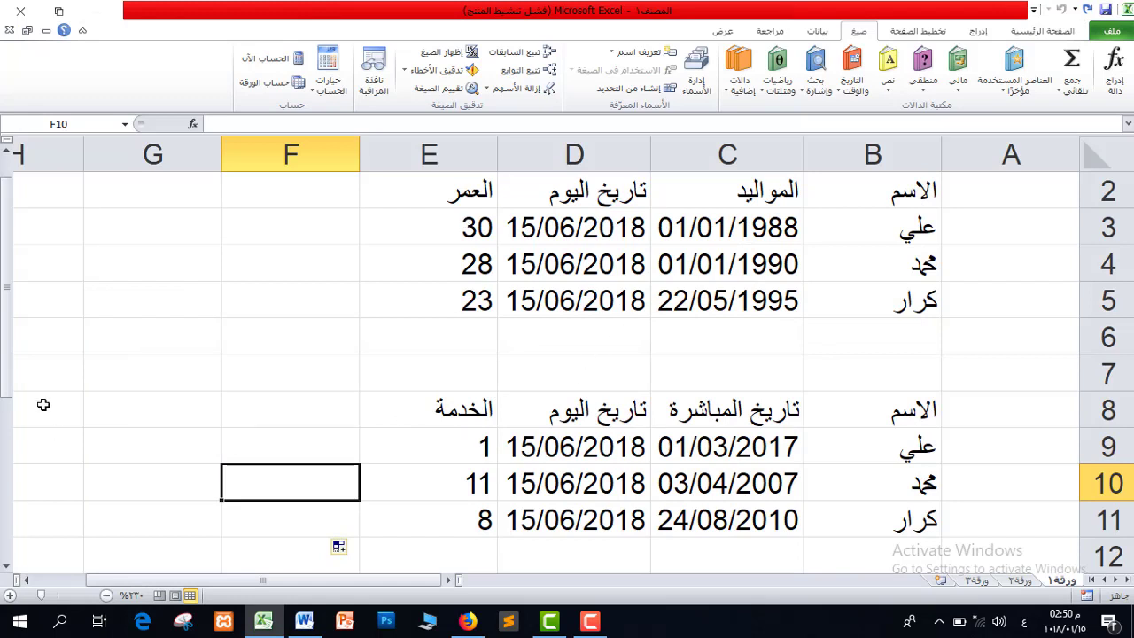
Clear the contents of the service table in B8:E11
drag(6, 390, 6, 346)
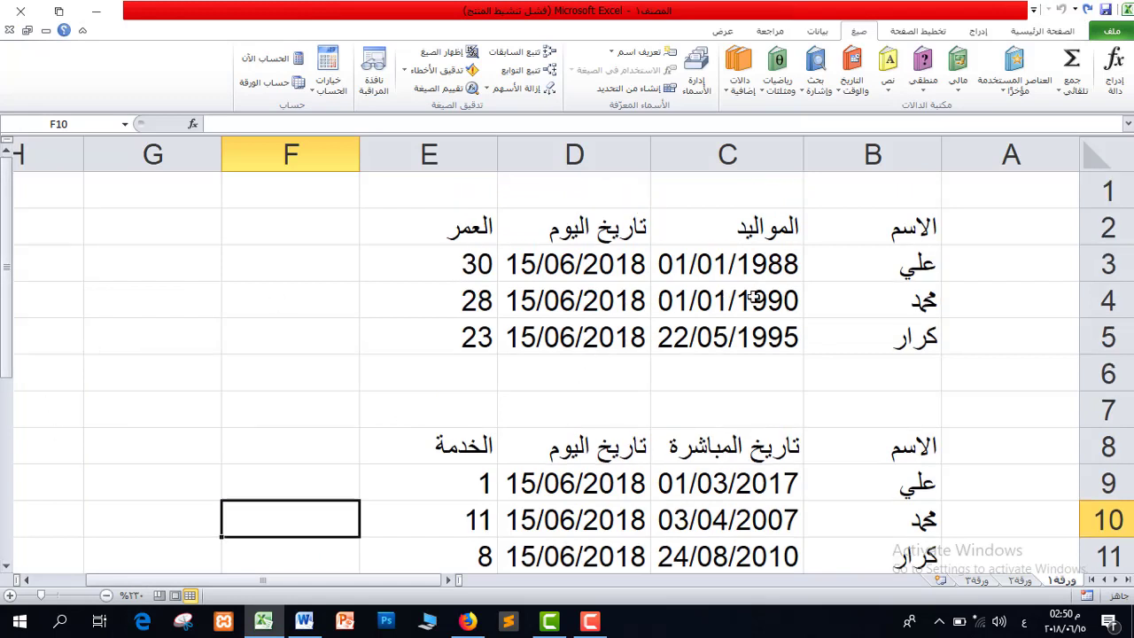
drag(924, 228, 475, 329)
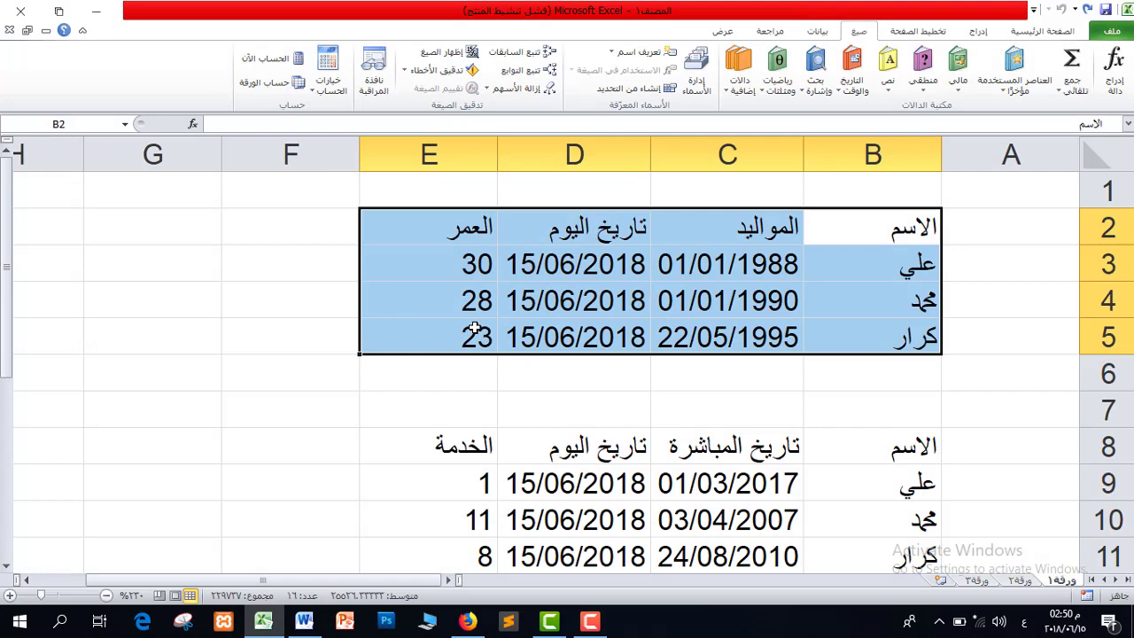
drag(405, 435, 855, 504)
key(ctrl+z)
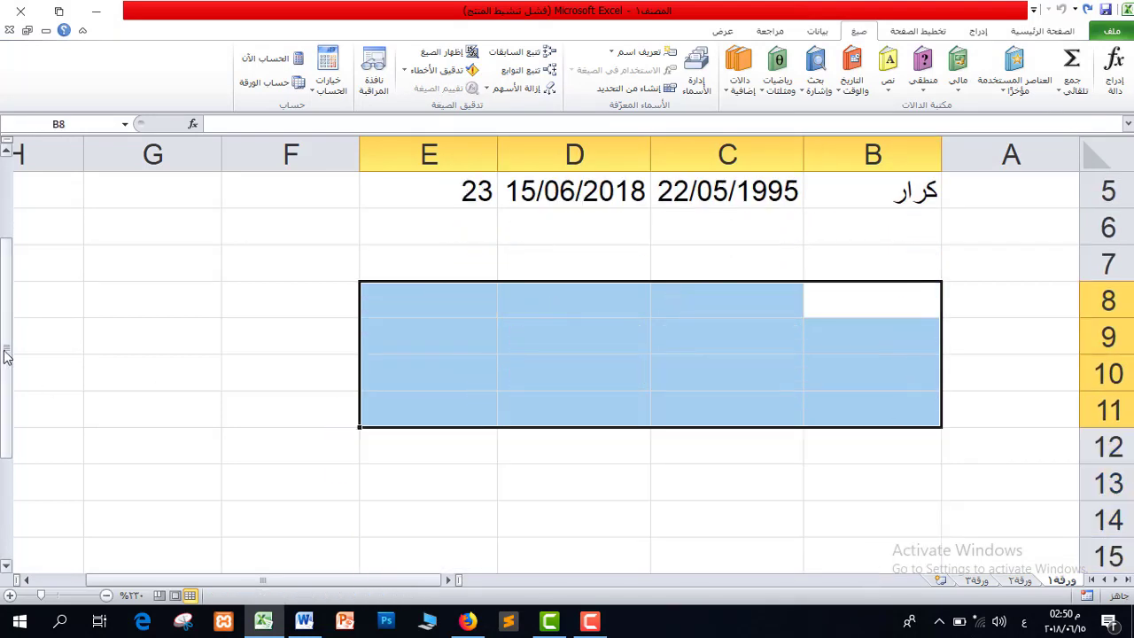
Highlight the age table B2:E5 to review it, and select the empty cell B8
scroll(157, 374, up, 2)
click(413, 251)
drag(416, 229, 874, 347)
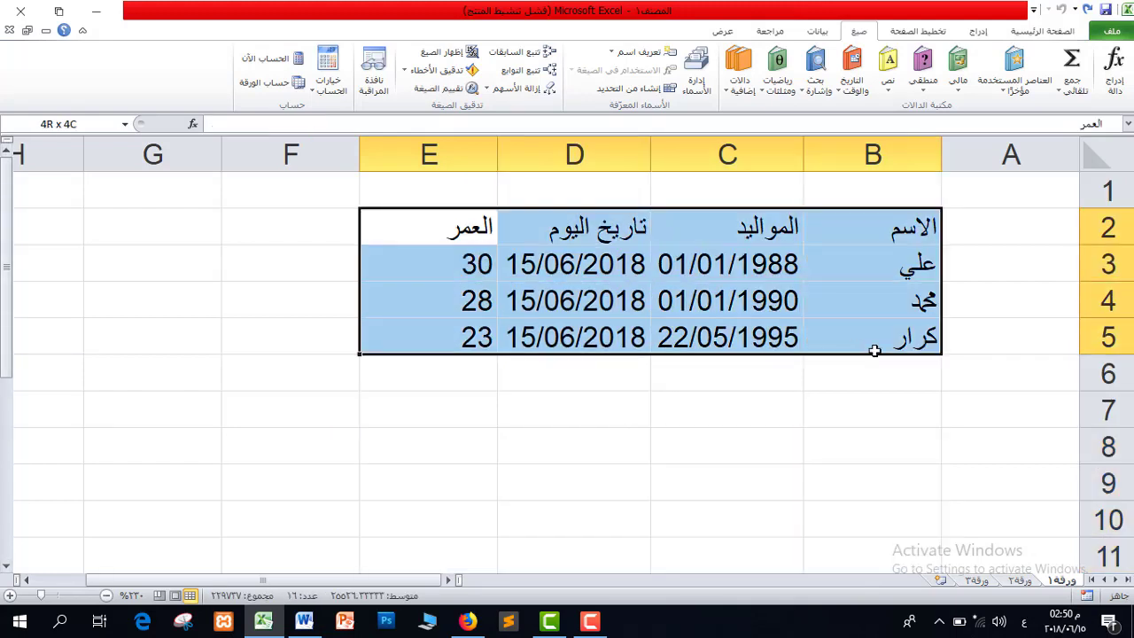
click(841, 440)
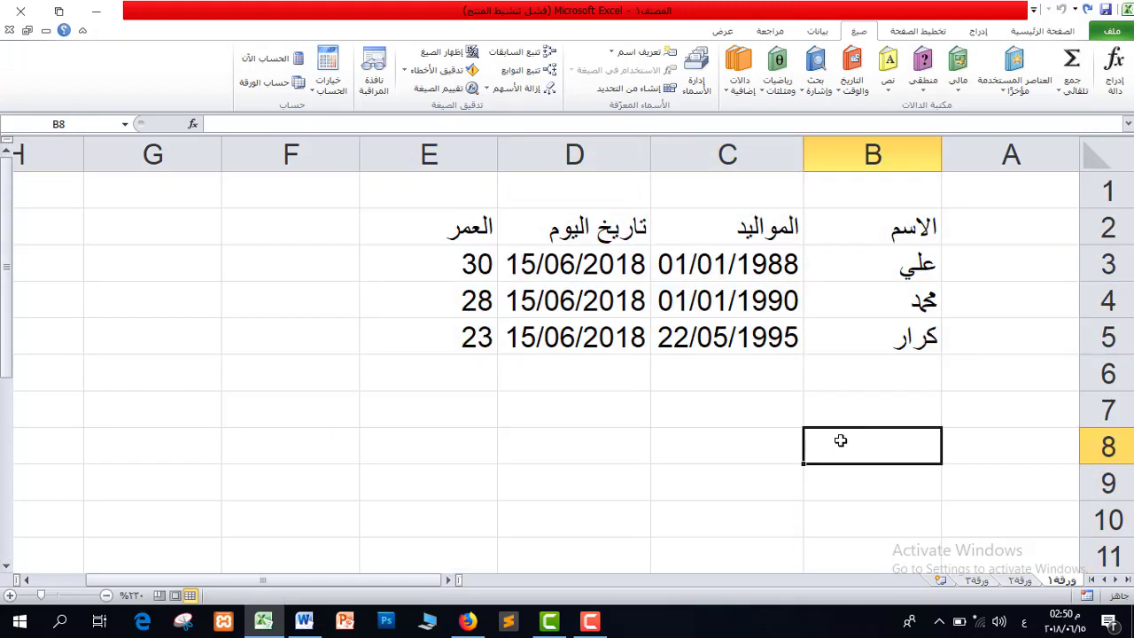